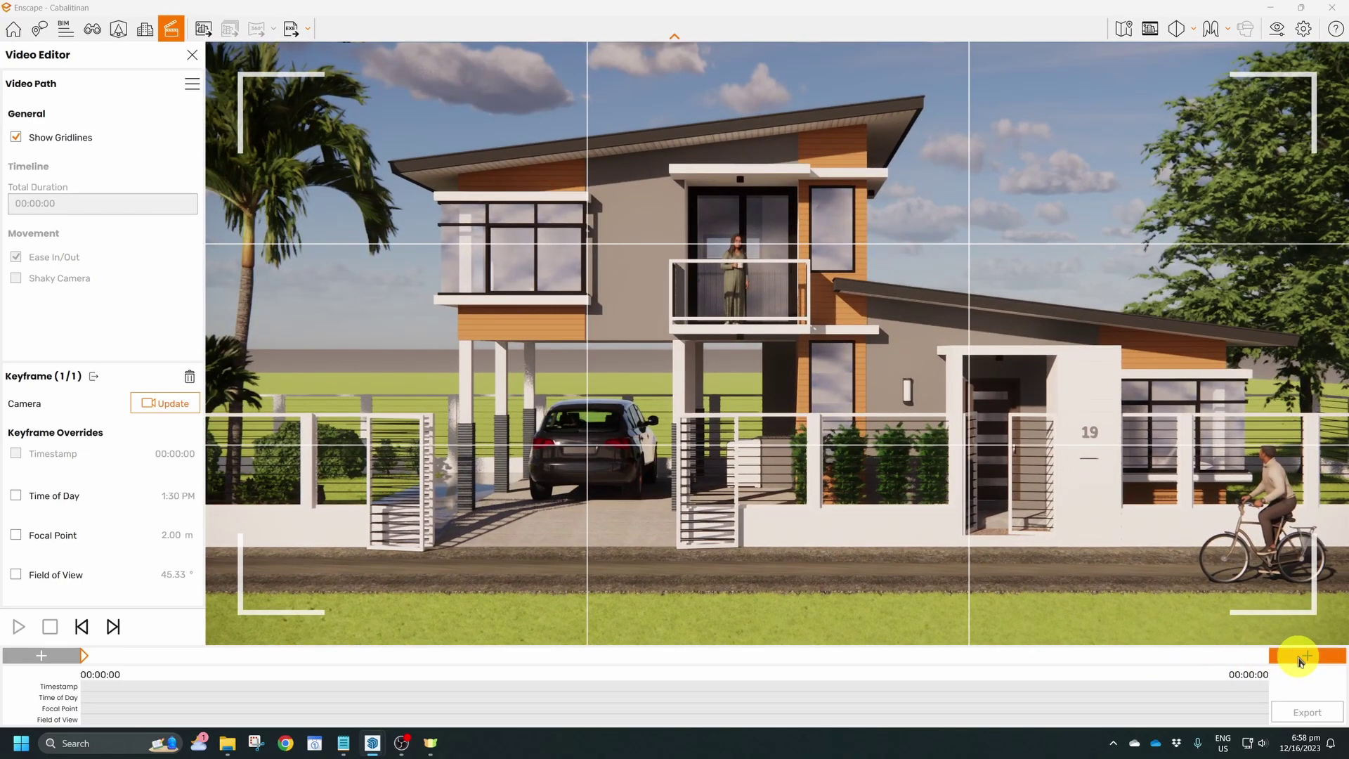
# - Append a keyframe of the front view, then reposition the camera to the house's left corner and append another keyframe
pyautogui.click(1300, 659)
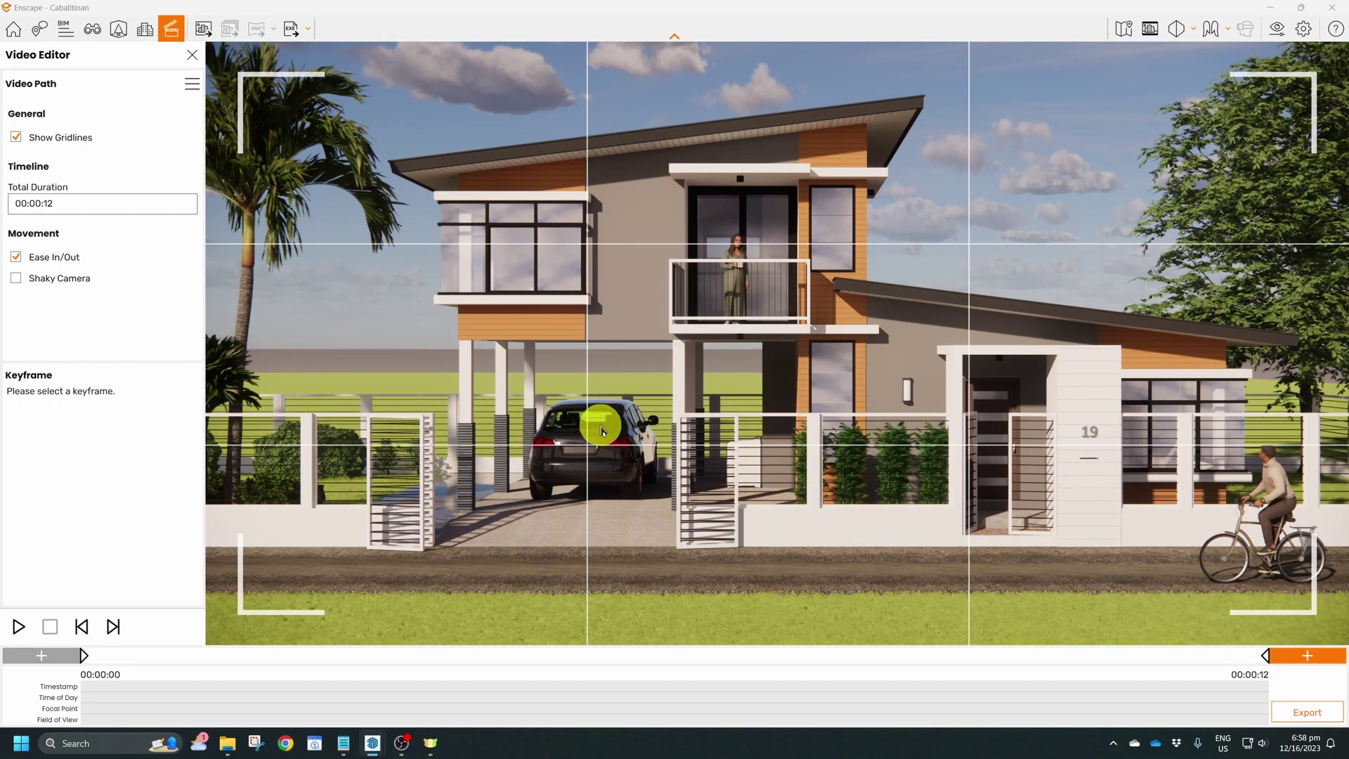
pyautogui.moveTo(605, 422); pyautogui.dragTo(605, 422, button='middle')
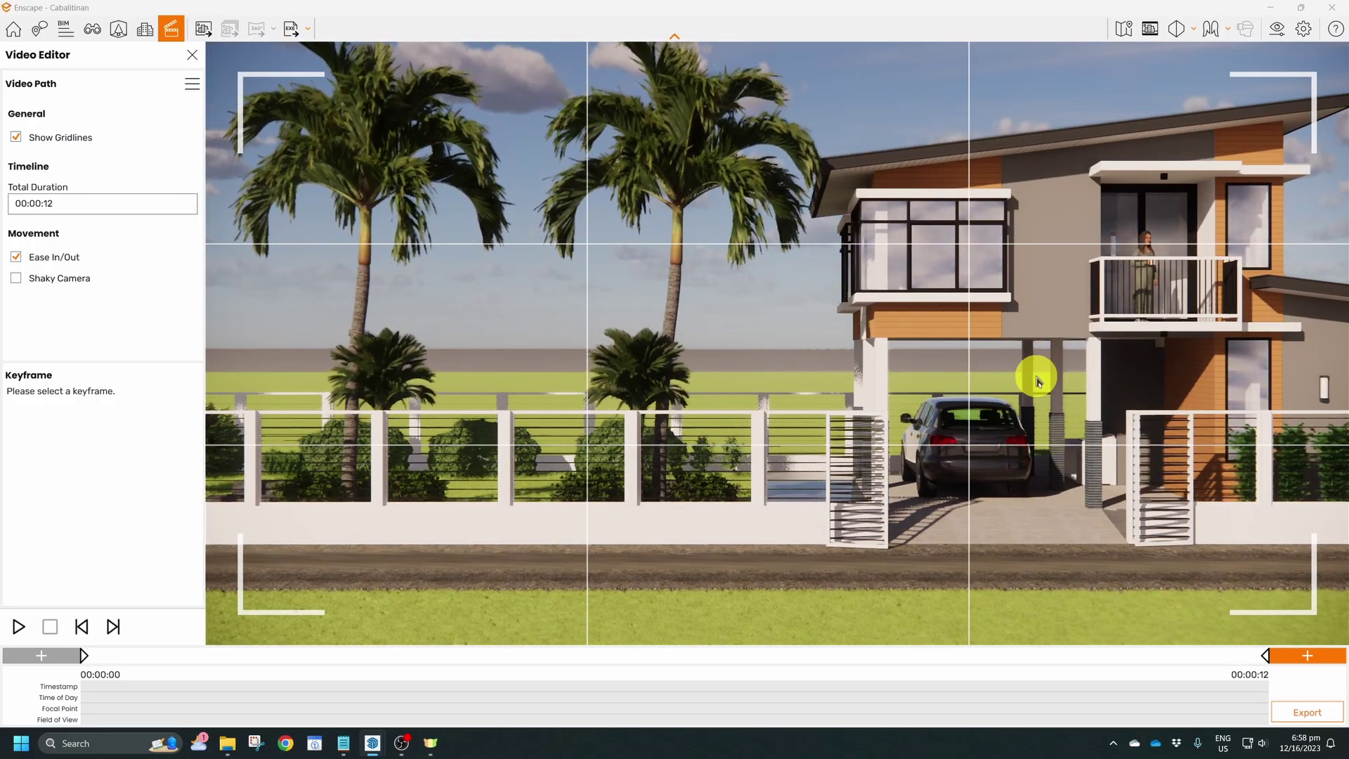
pyautogui.moveTo(1039, 377); pyautogui.dragTo(1040, 377, button='middle')
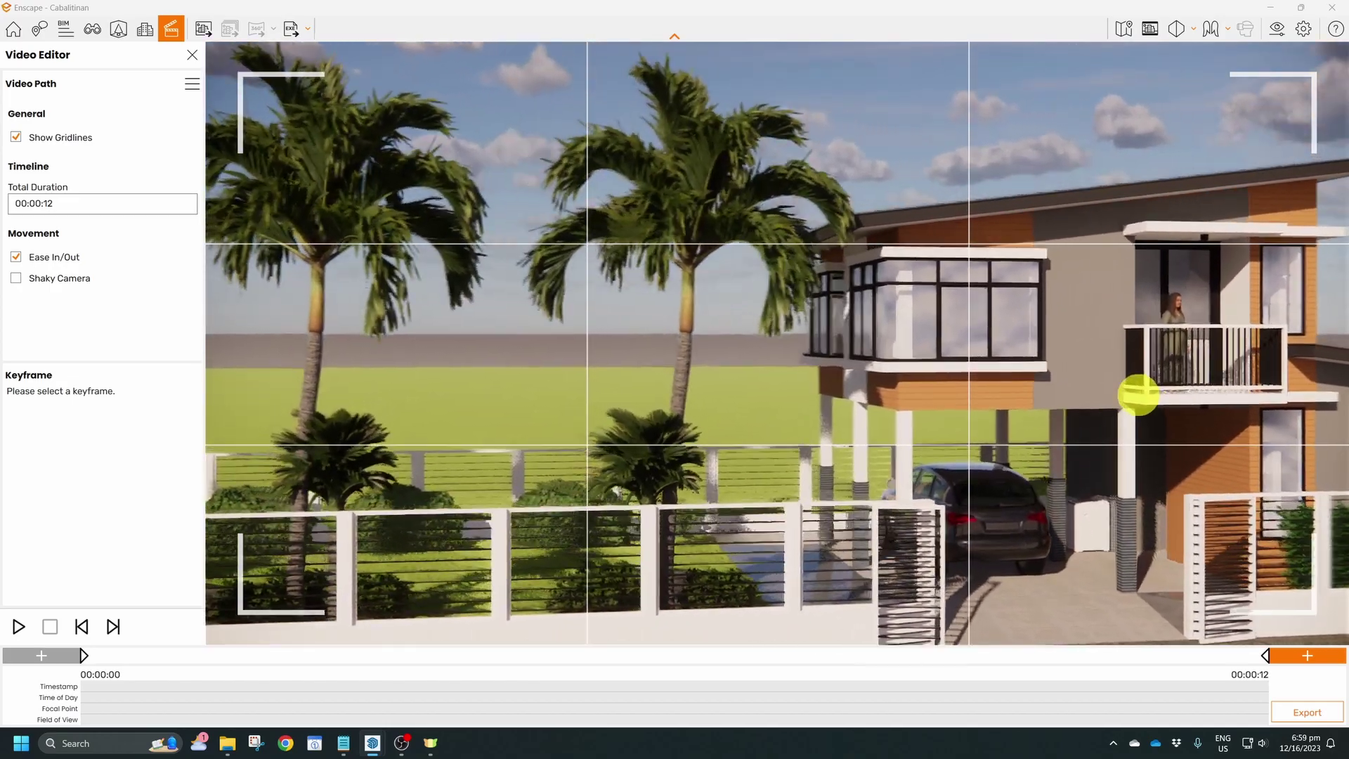
pyautogui.moveTo(1139, 395); pyautogui.dragTo(1157, 383, button='right')
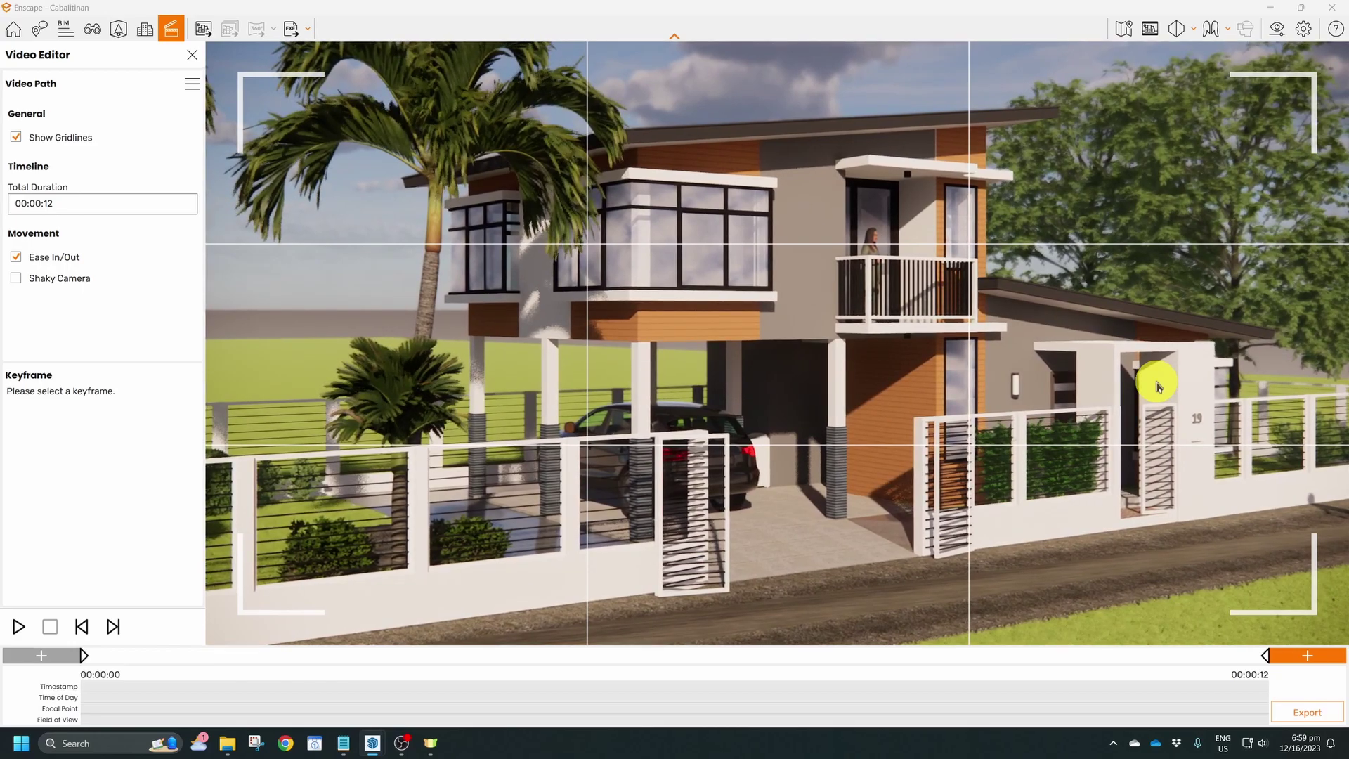
pyautogui.click(1308, 656)
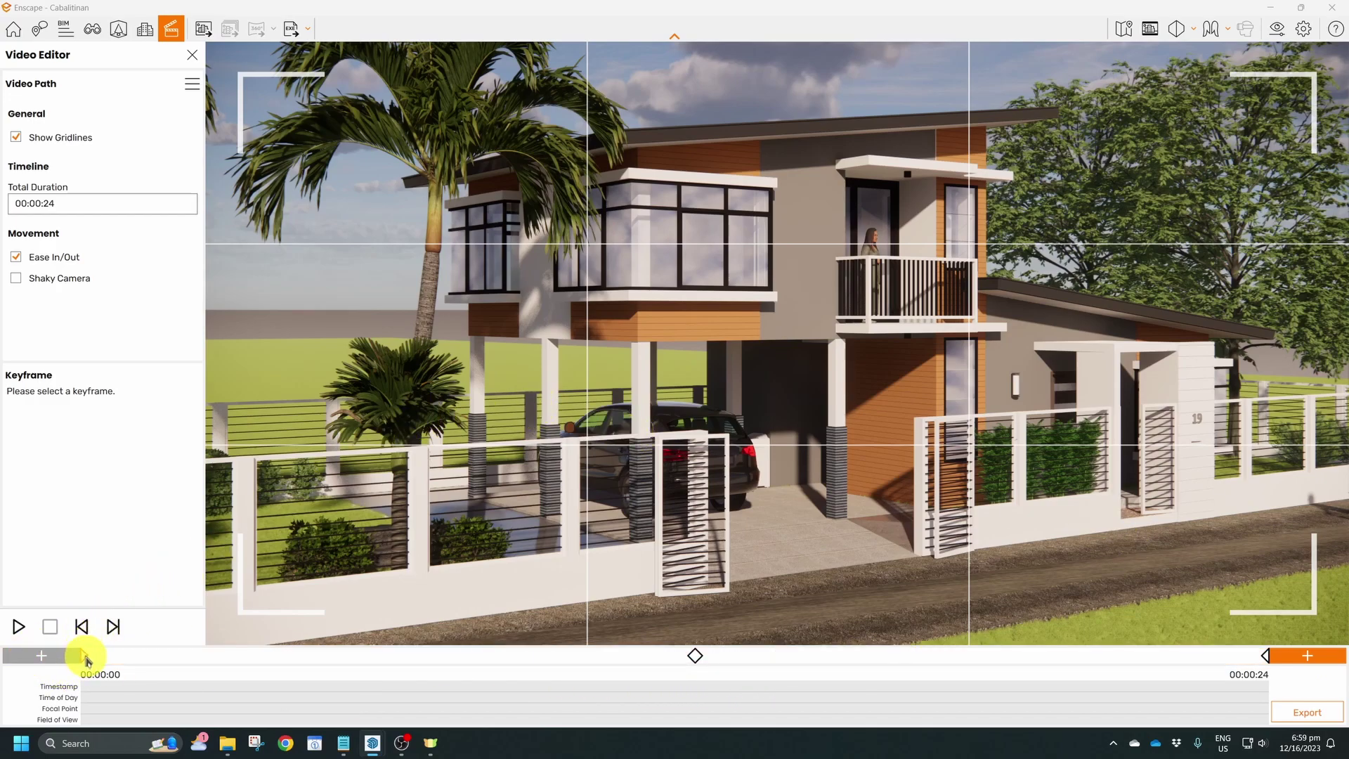
# - Preview the camera path from the first keyframe, then exit keyframe editing
pyautogui.click(84, 657)
pyautogui.click(17, 627)
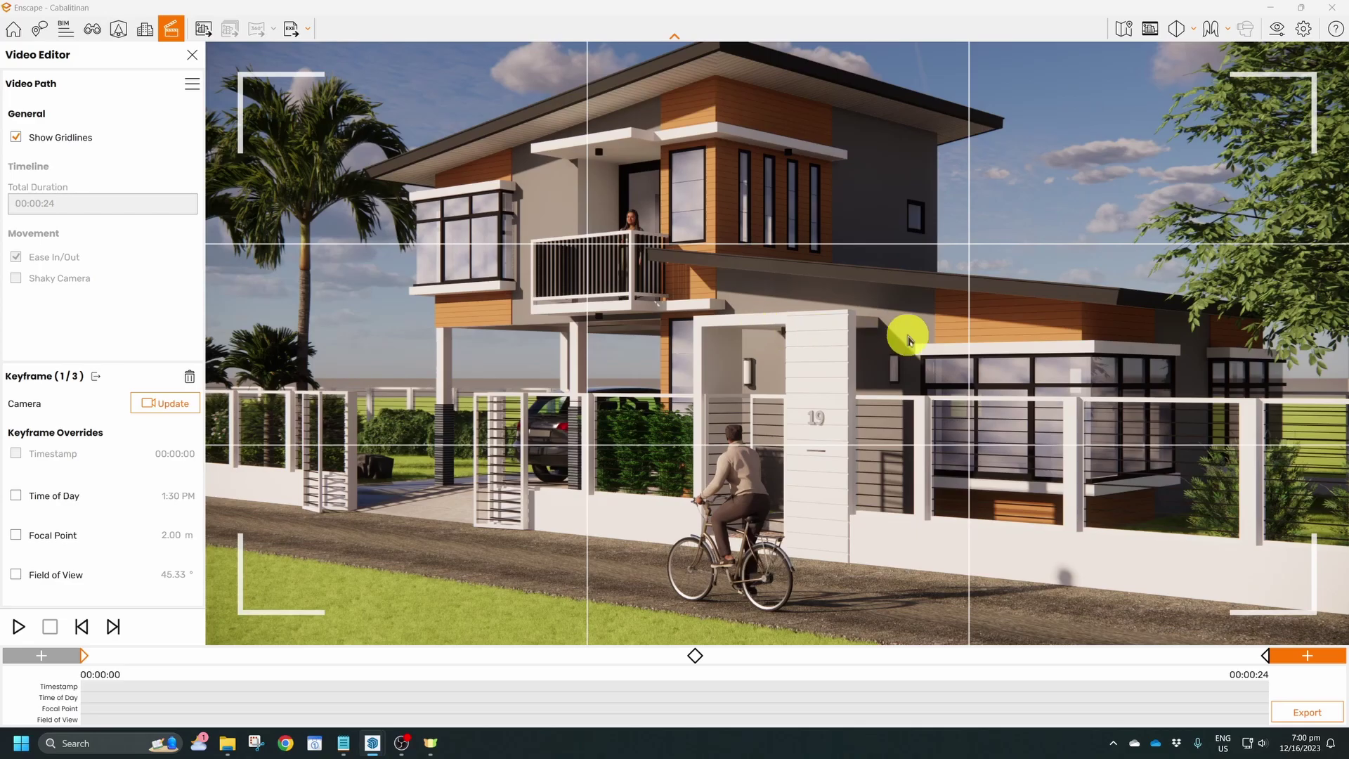
pyautogui.click(96, 384)
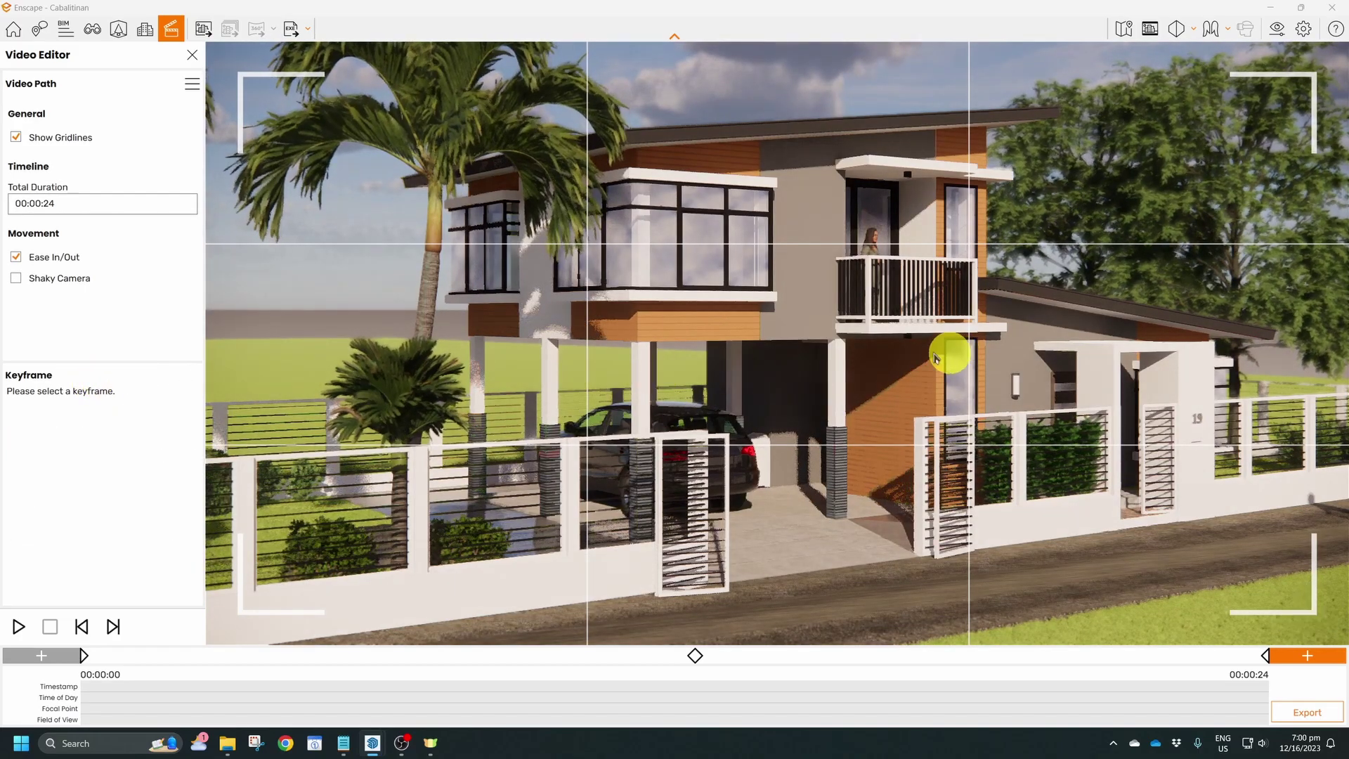
# - Insert a keyframe directly on the camera path in the scene, between the second and last keyframes, and exit keyframe editing
pyautogui.scroll(-5, 833, 350)
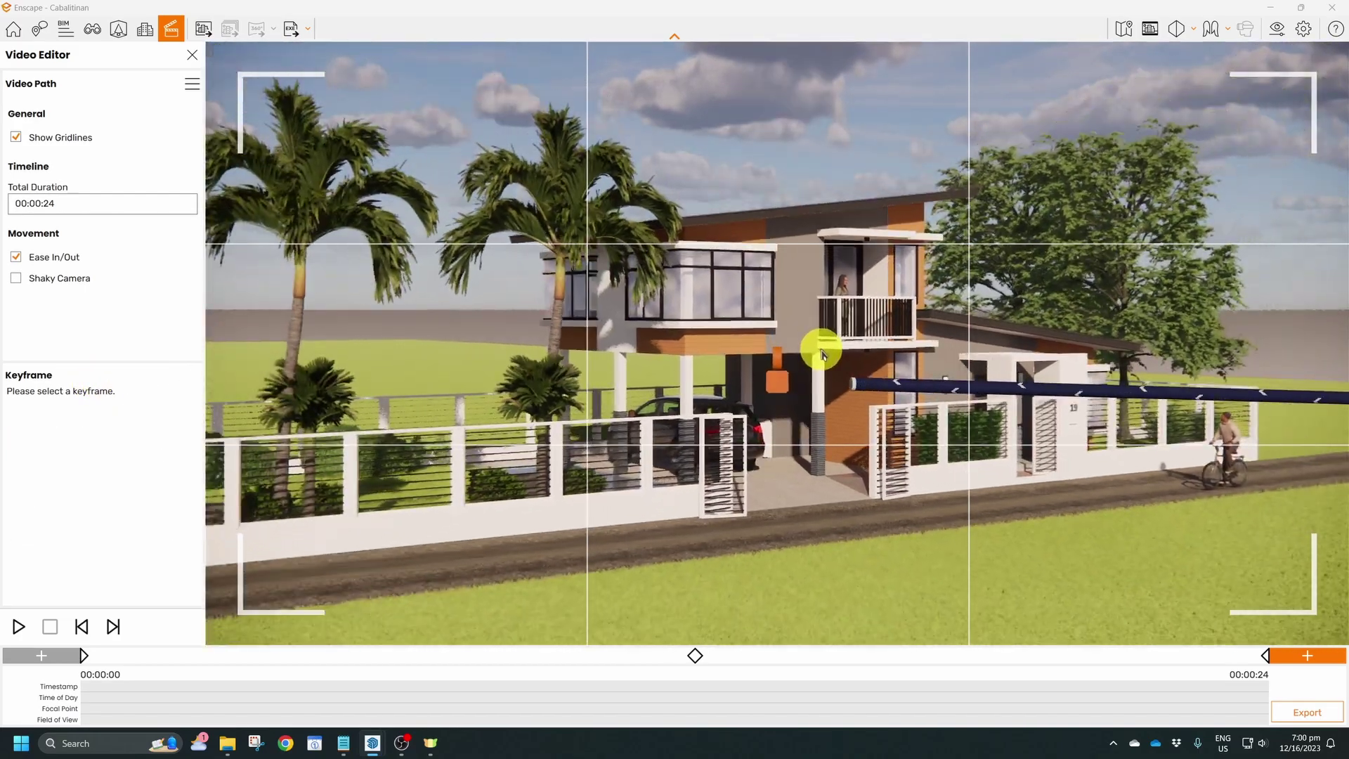
pyautogui.scroll(-3, 822, 350)
pyautogui.moveTo(962, 377)
pyautogui.mouseDown(button='middle')
pyautogui.moveTo(1009, 358)
pyautogui.moveTo(1108, 394)
pyautogui.moveTo(1261, 395)
pyautogui.mouseUp(button='middle')
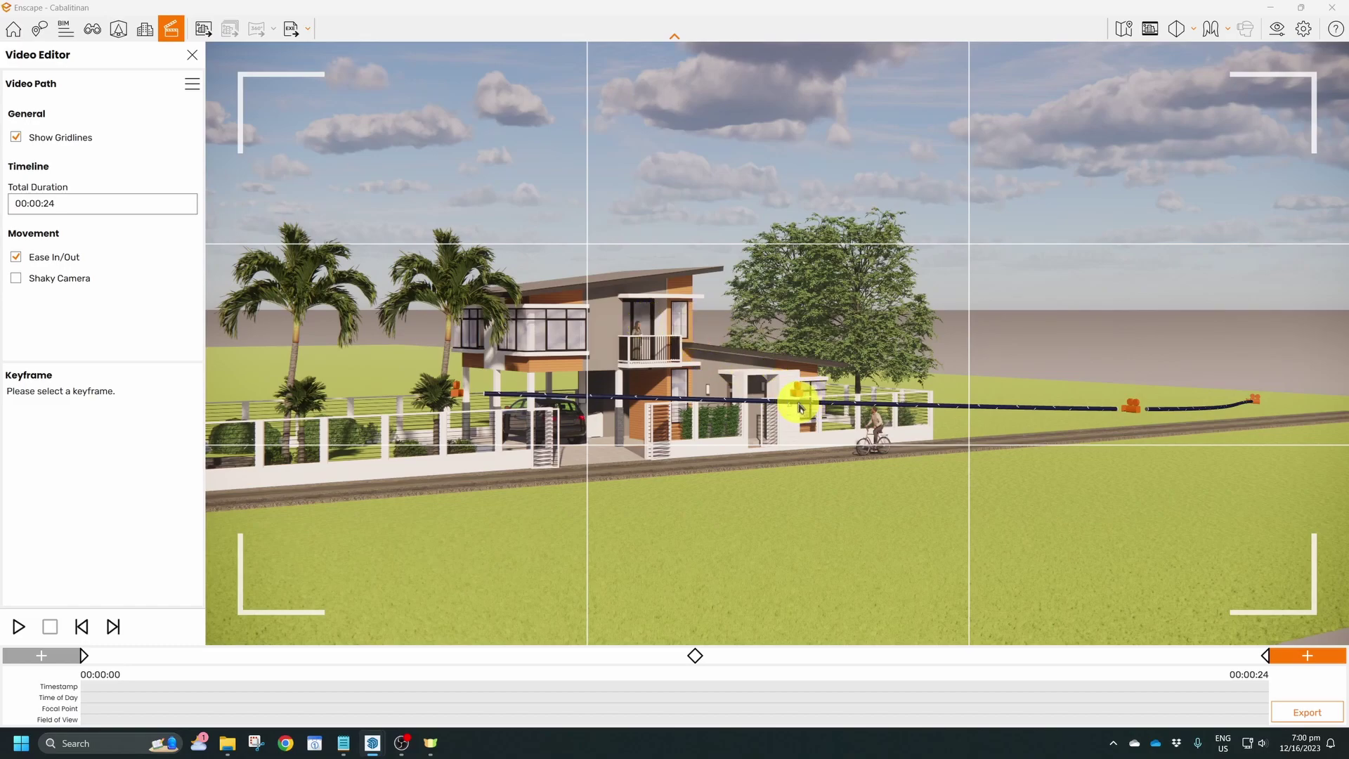
pyautogui.click(798, 391)
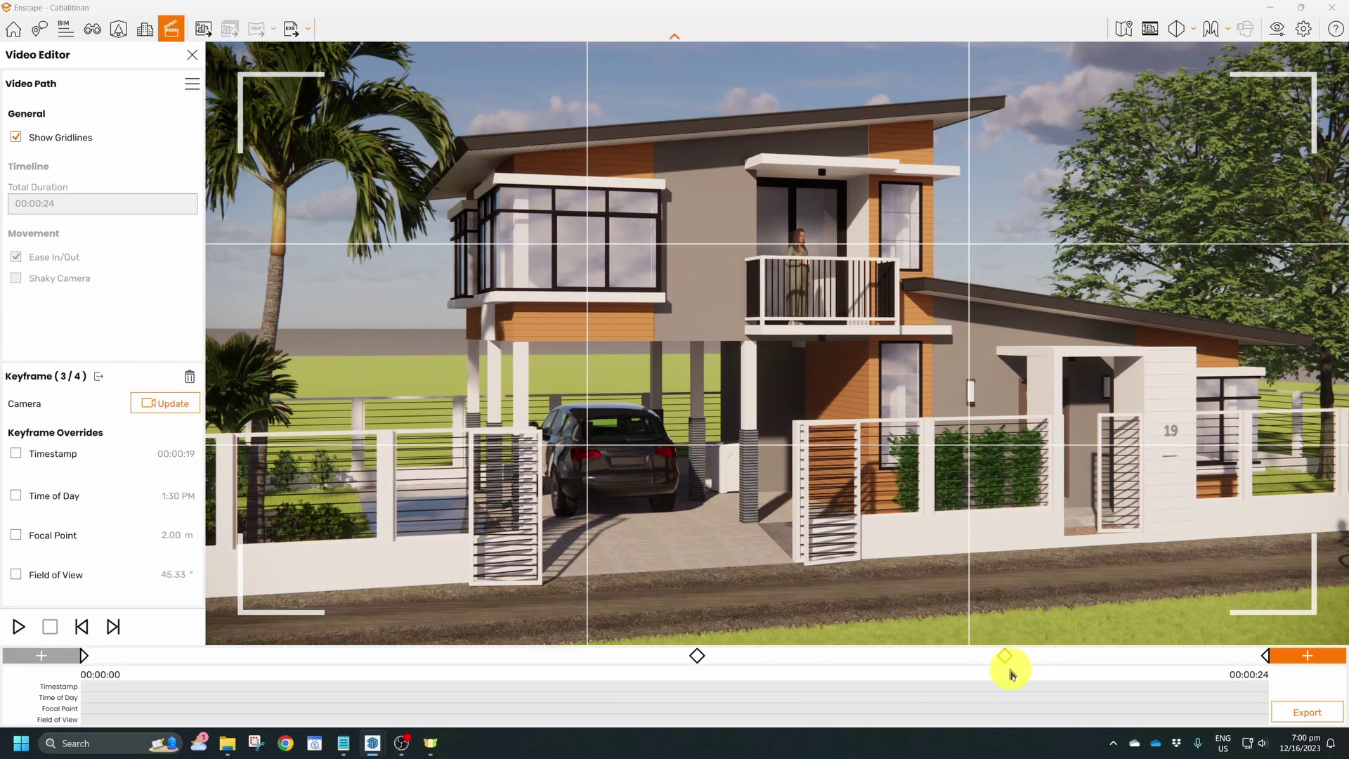
pyautogui.click(100, 378)
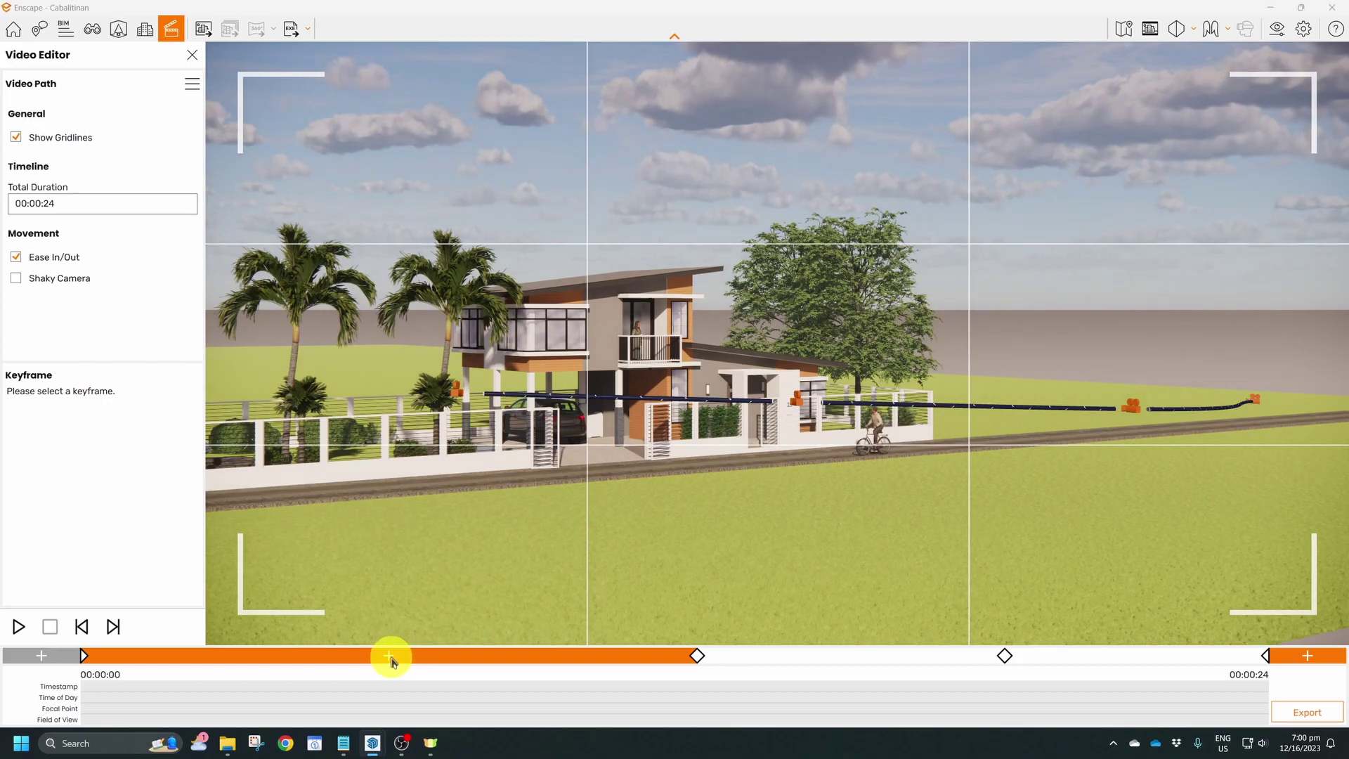
# - Try inserting a keyframe from the current distant view between the first two keyframes and inspect the resulting path
pyautogui.click(390, 657)
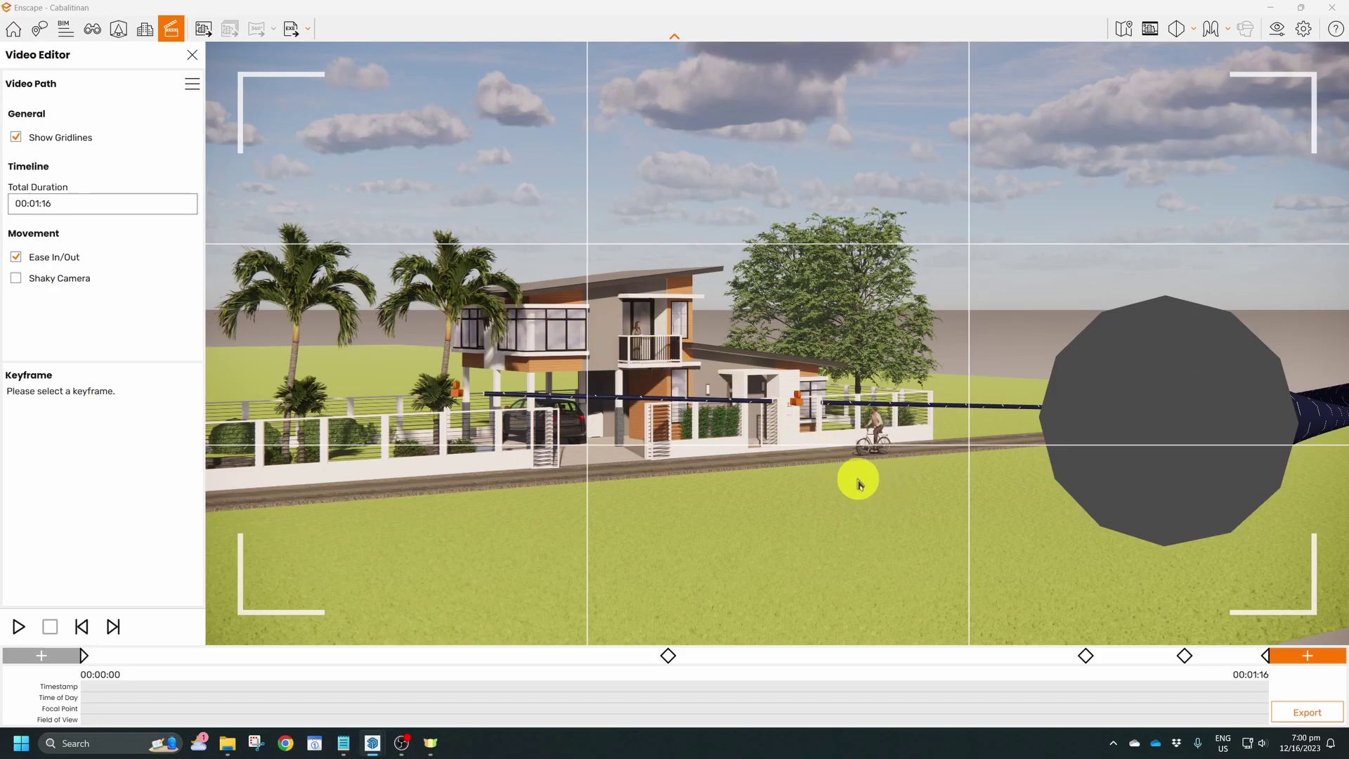
pyautogui.scroll(-4, 829, 474)
pyautogui.scroll(-2, 724, 420)
pyautogui.scroll(-2, 724, 420)
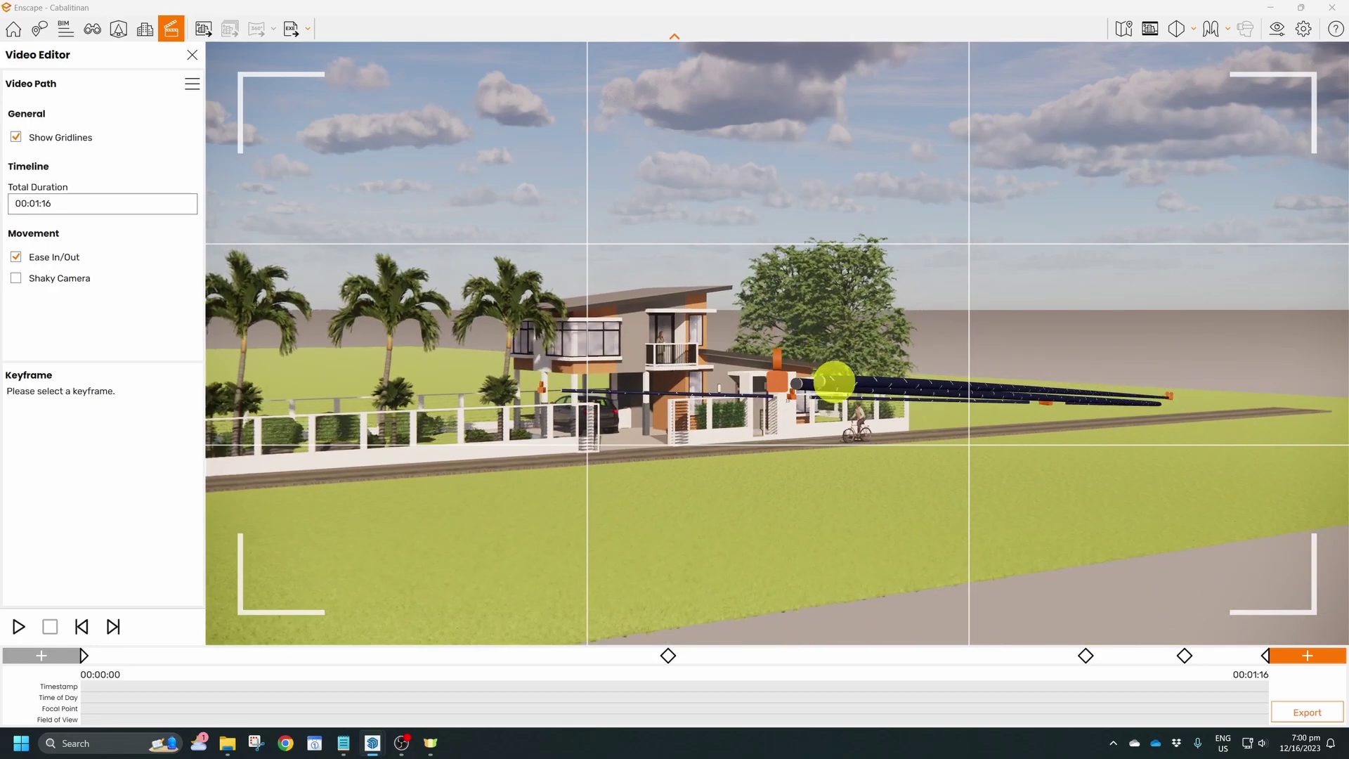
pyautogui.scroll(-3, 822, 371)
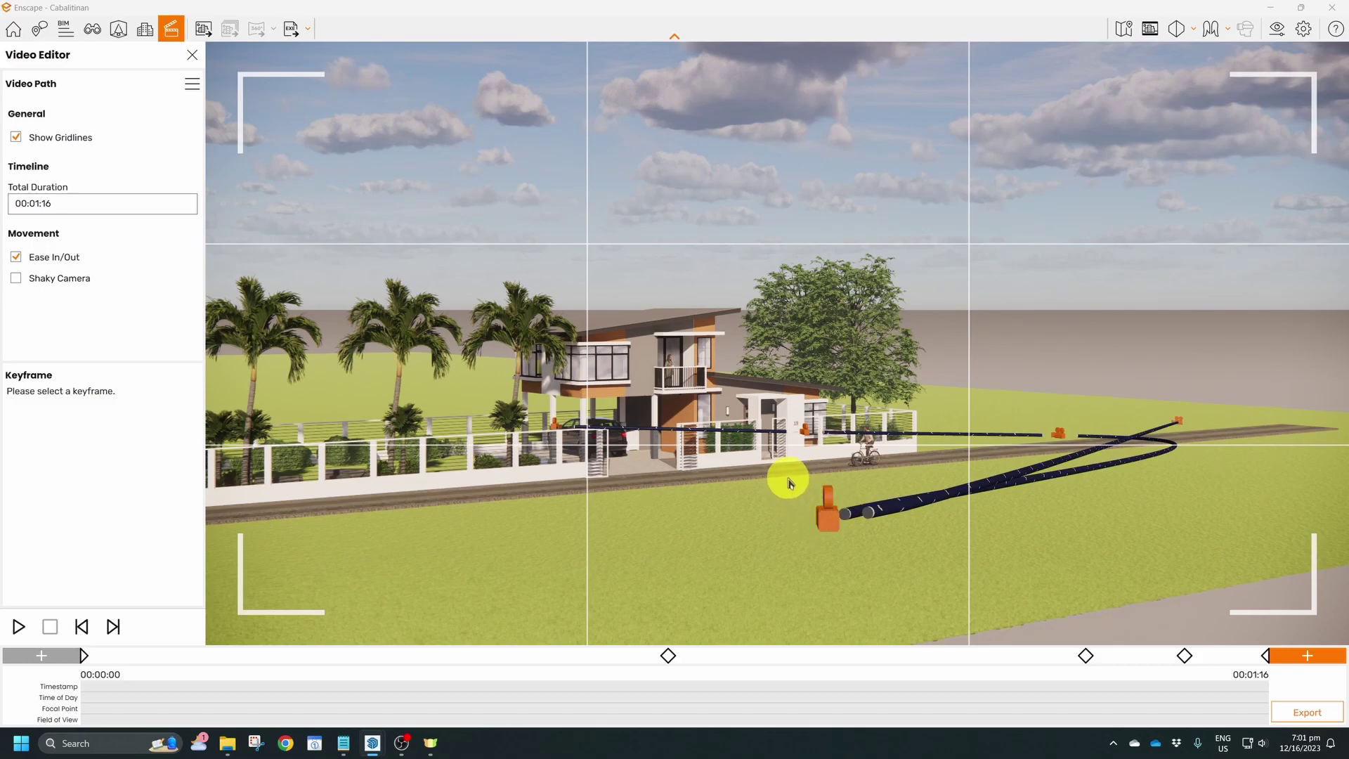
# - Delete the second keyframe, whose camera stands apart on the lawn in front of the house
pyautogui.click(827, 519)
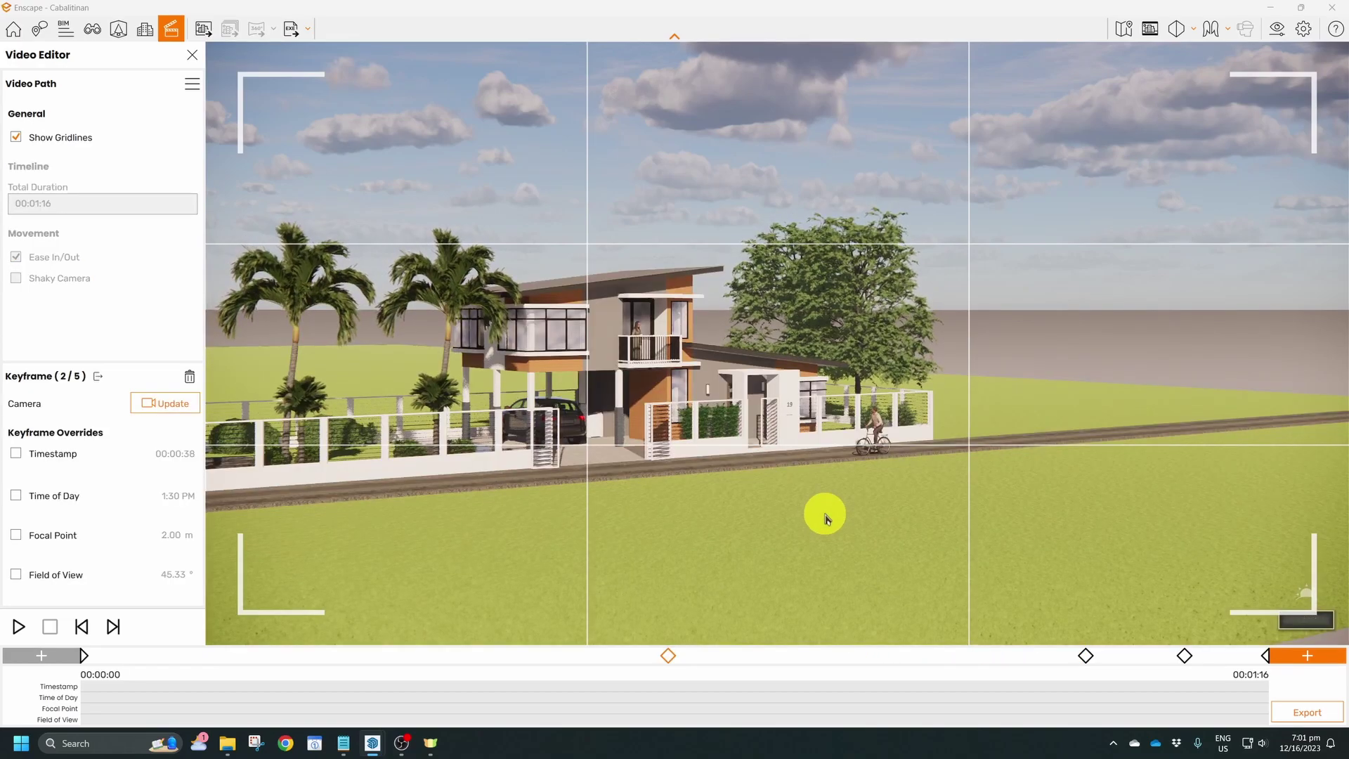
pyautogui.press('Delete')
pyautogui.click(698, 419)
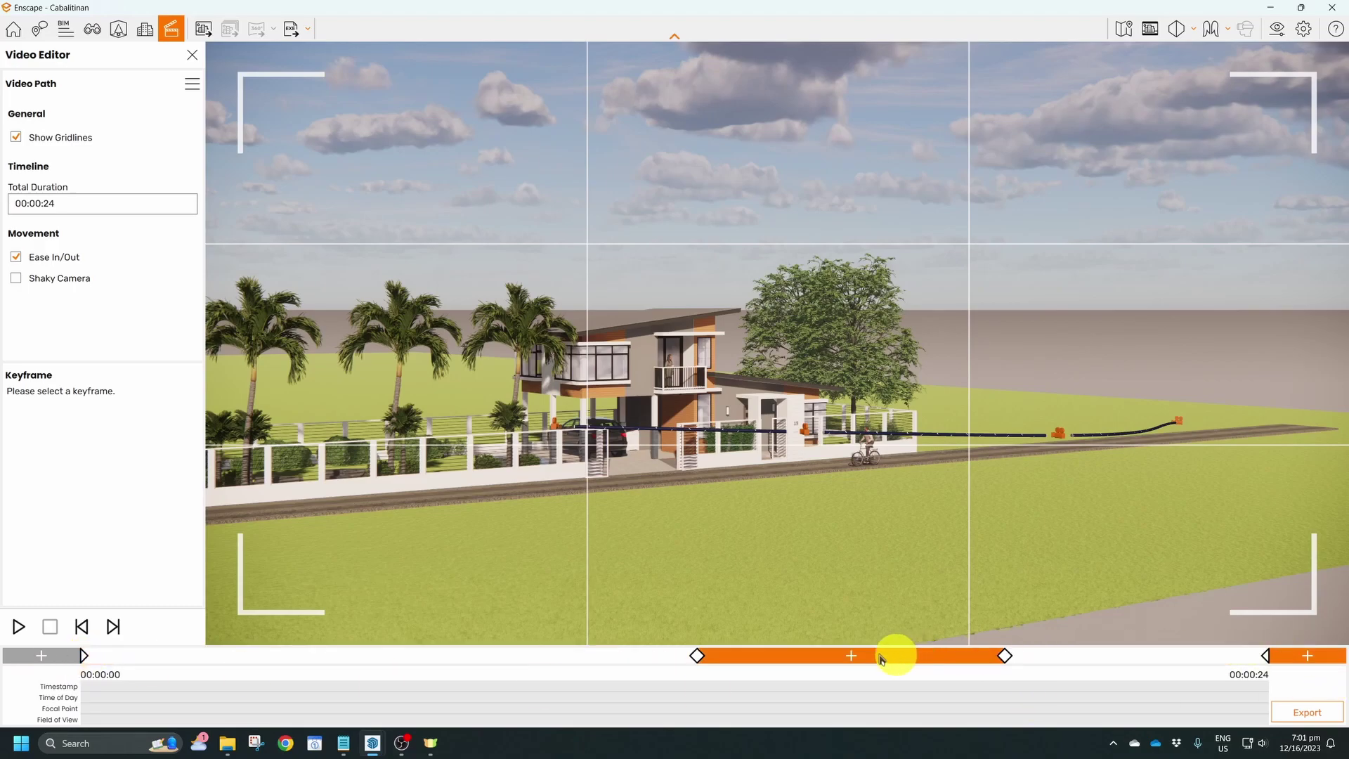
# - Override the second keyframe's timestamp with 00:00:10 and update its camera
pyautogui.click(697, 657)
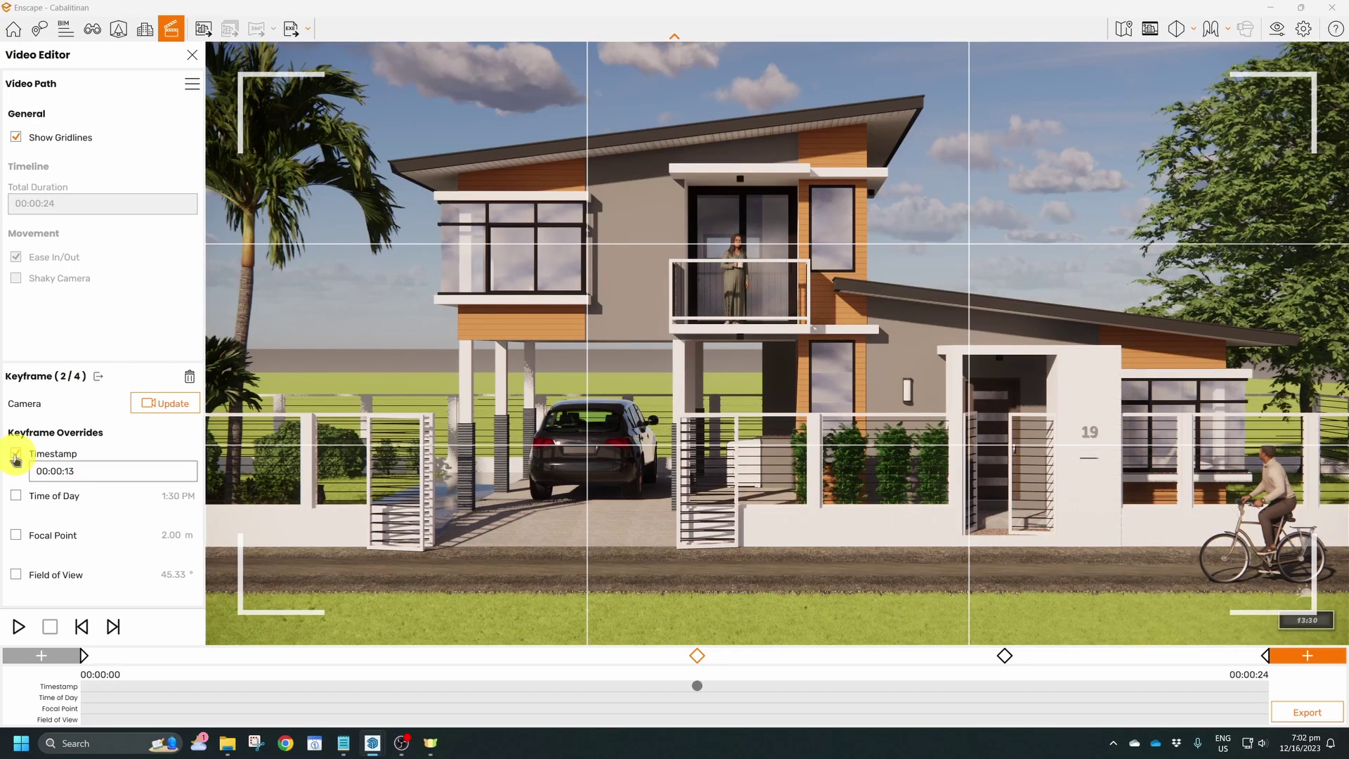
pyautogui.click(15, 456)
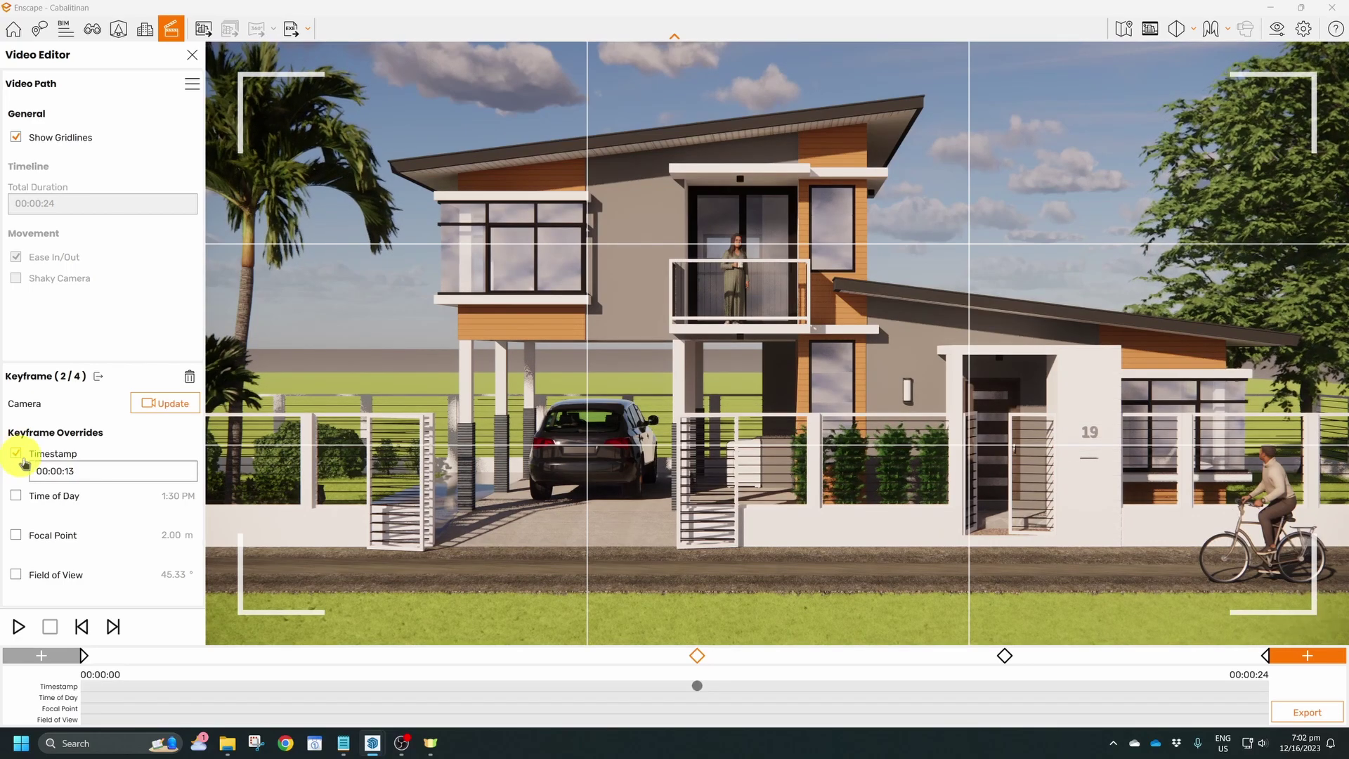
pyautogui.click(180, 469)
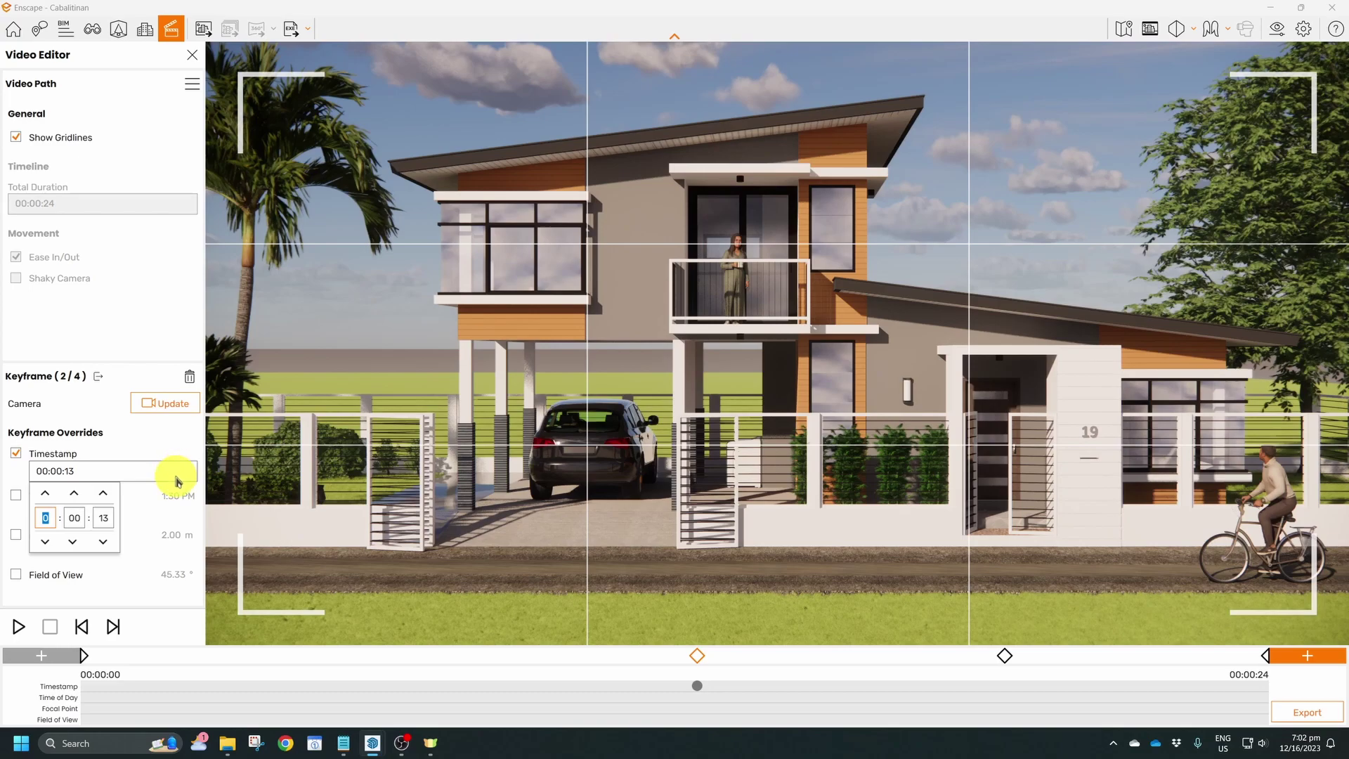
pyautogui.click(121, 516)
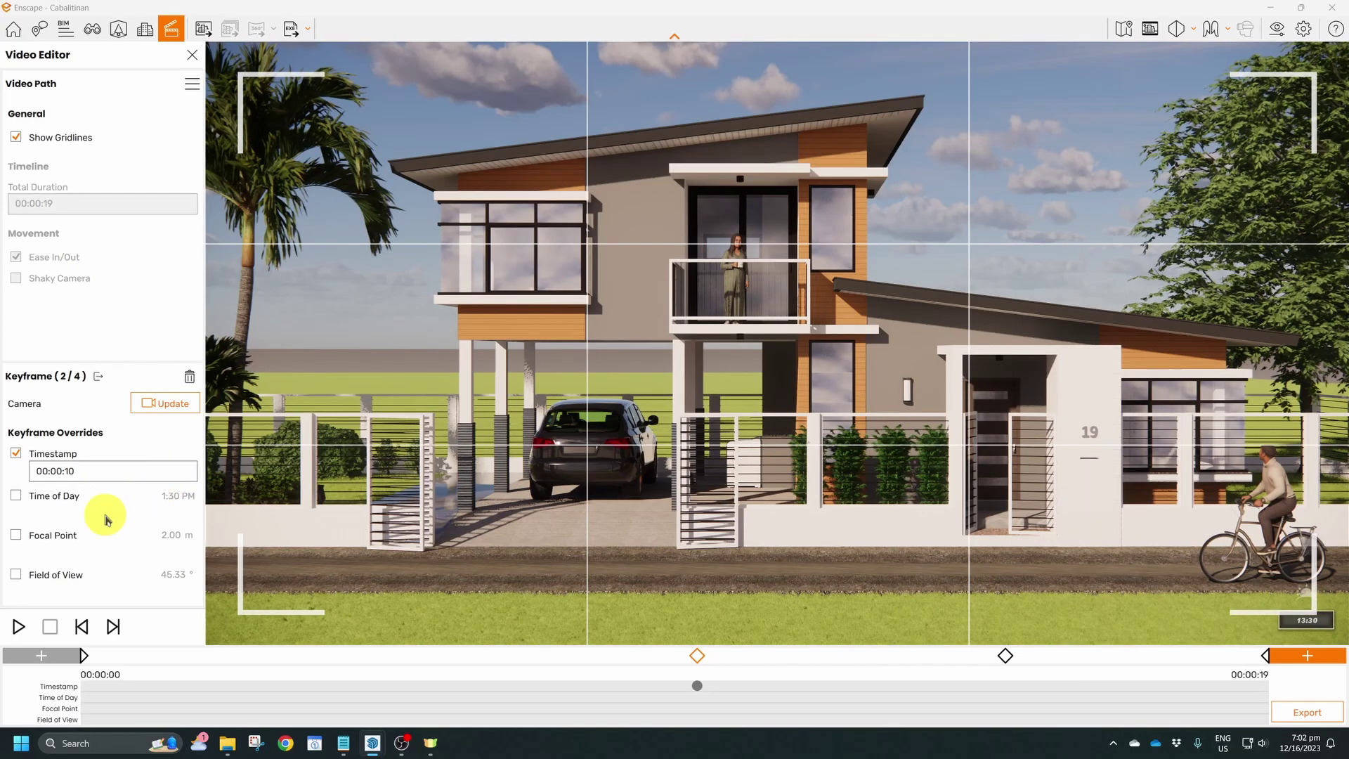
pyautogui.click(159, 410)
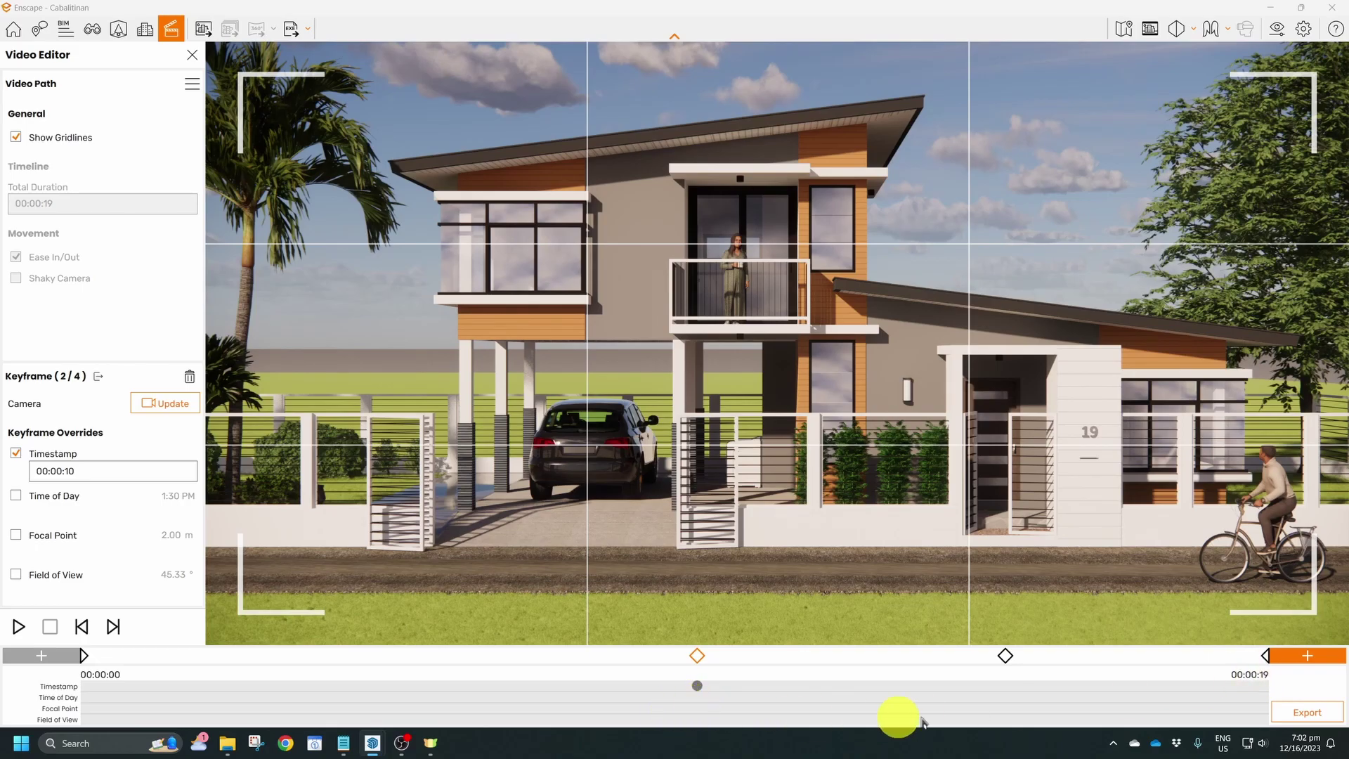
# - Override the third keyframe's timestamp with 00:00:20 and update its camera
pyautogui.click(1005, 656)
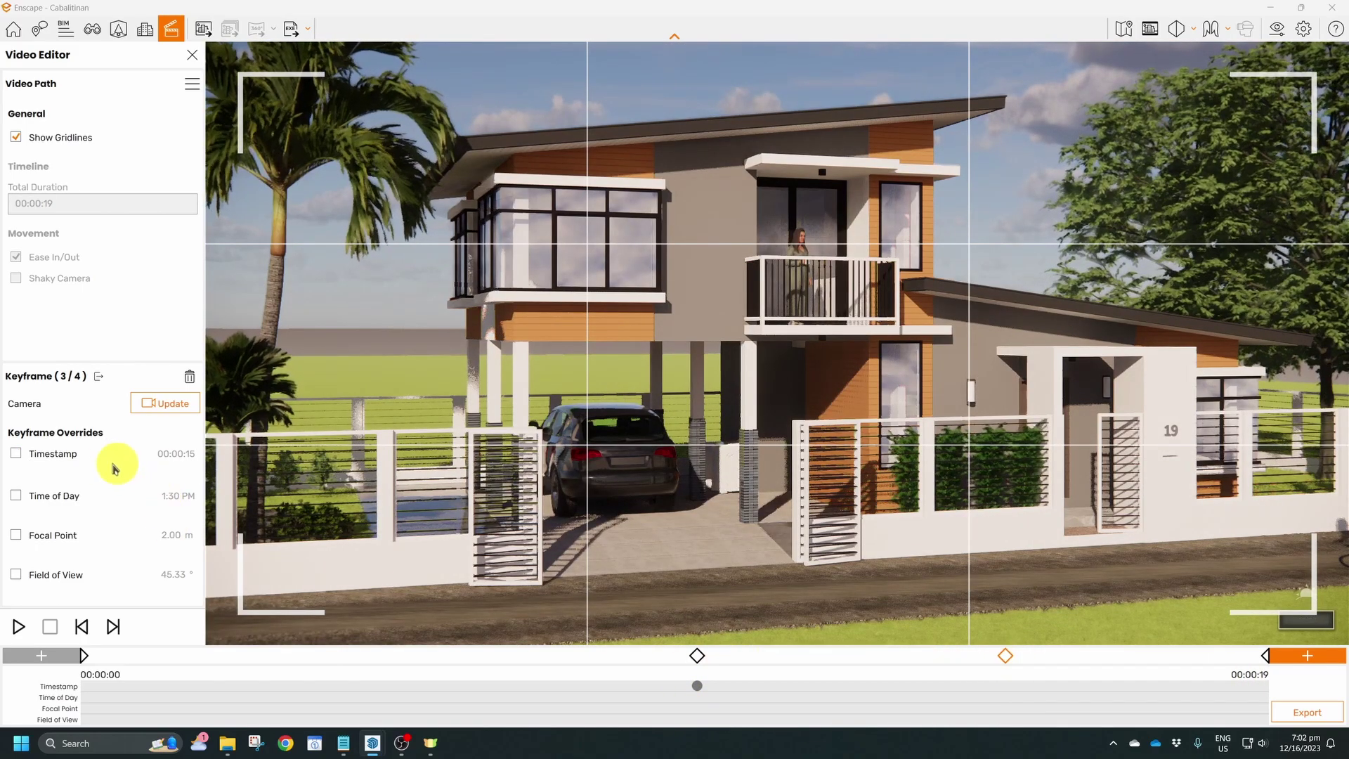
pyautogui.click(39, 463)
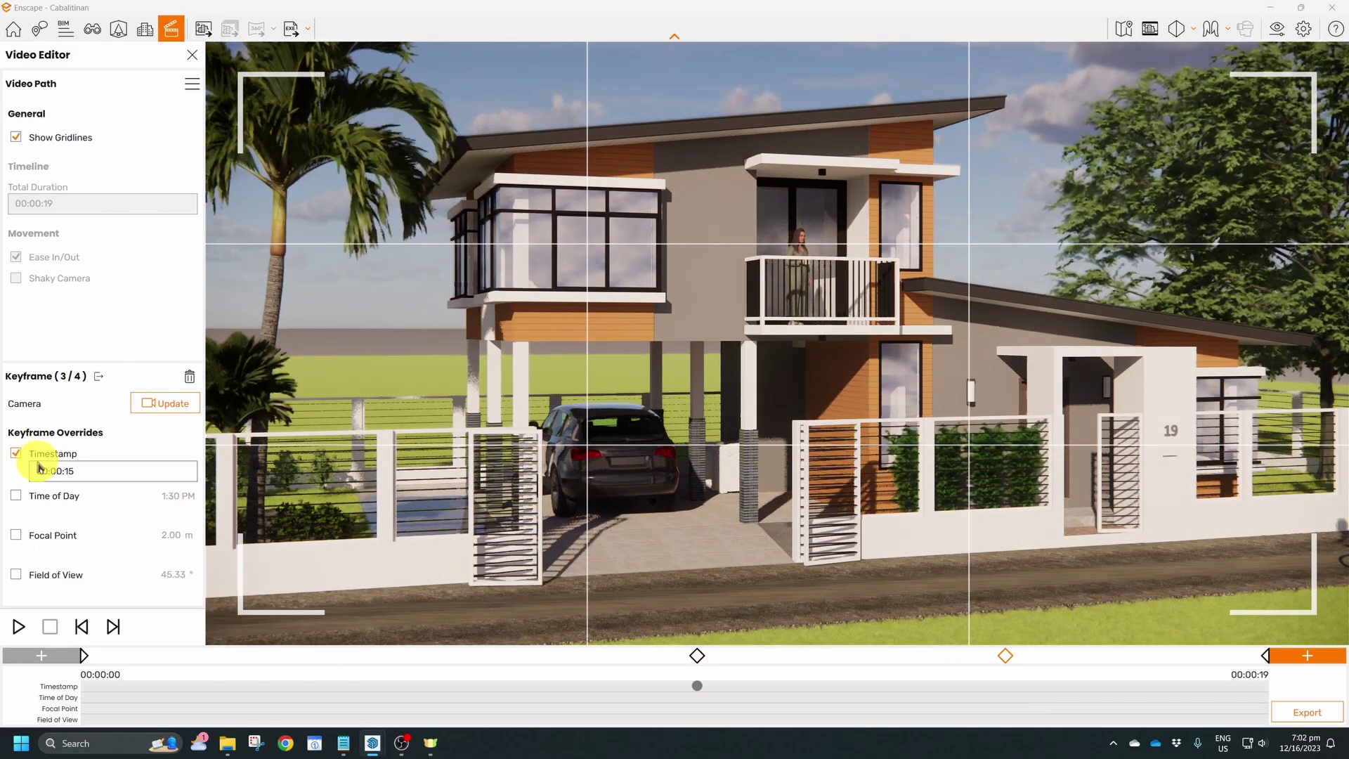
pyautogui.click(108, 471)
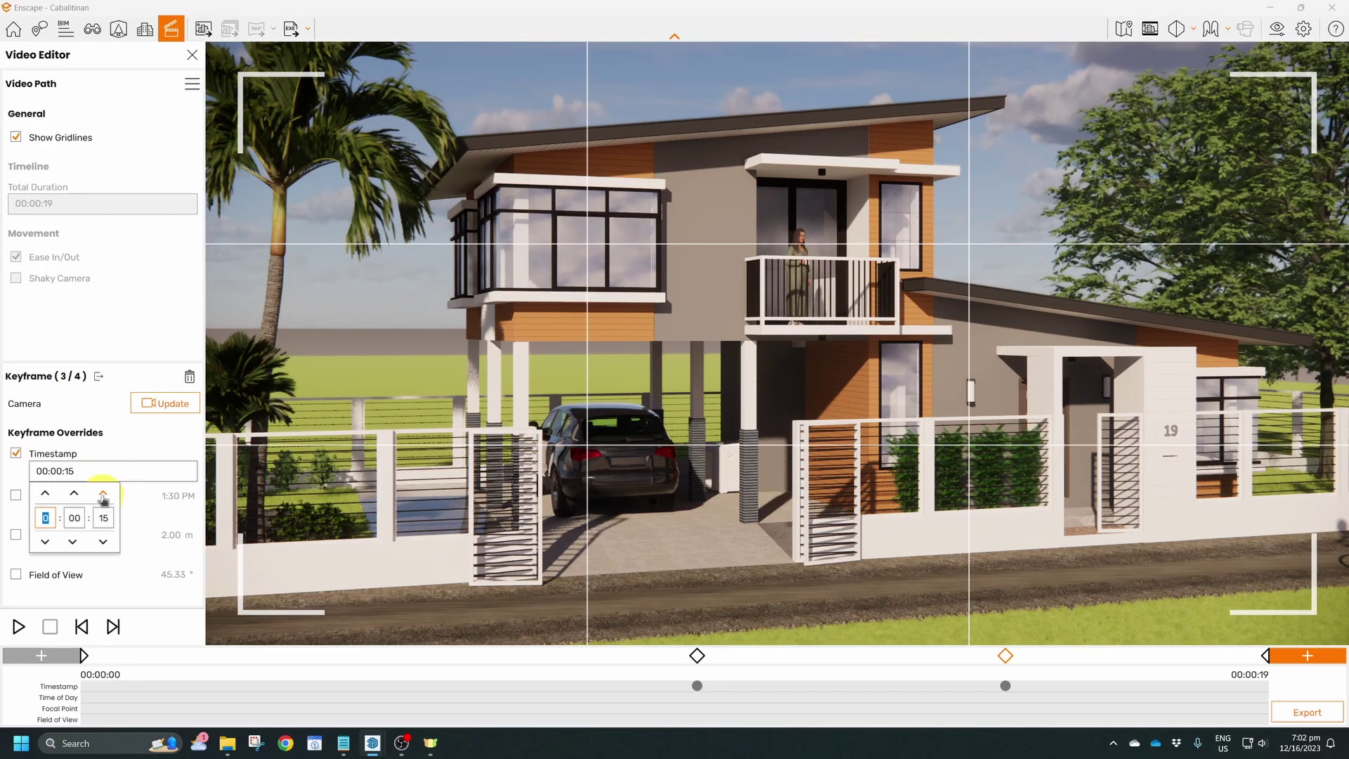
pyautogui.click(102, 494)
pyautogui.click(103, 494)
pyautogui.click(103, 494)
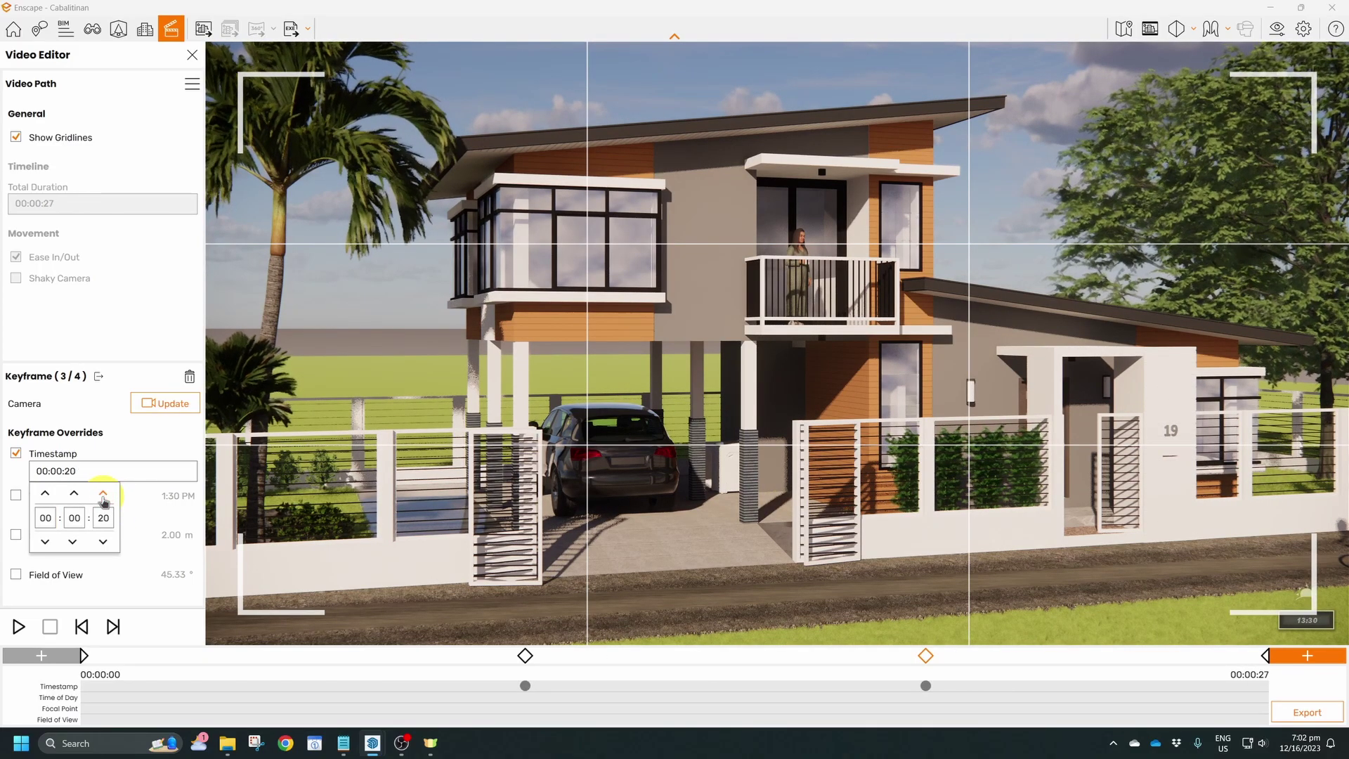
pyautogui.click(103, 494)
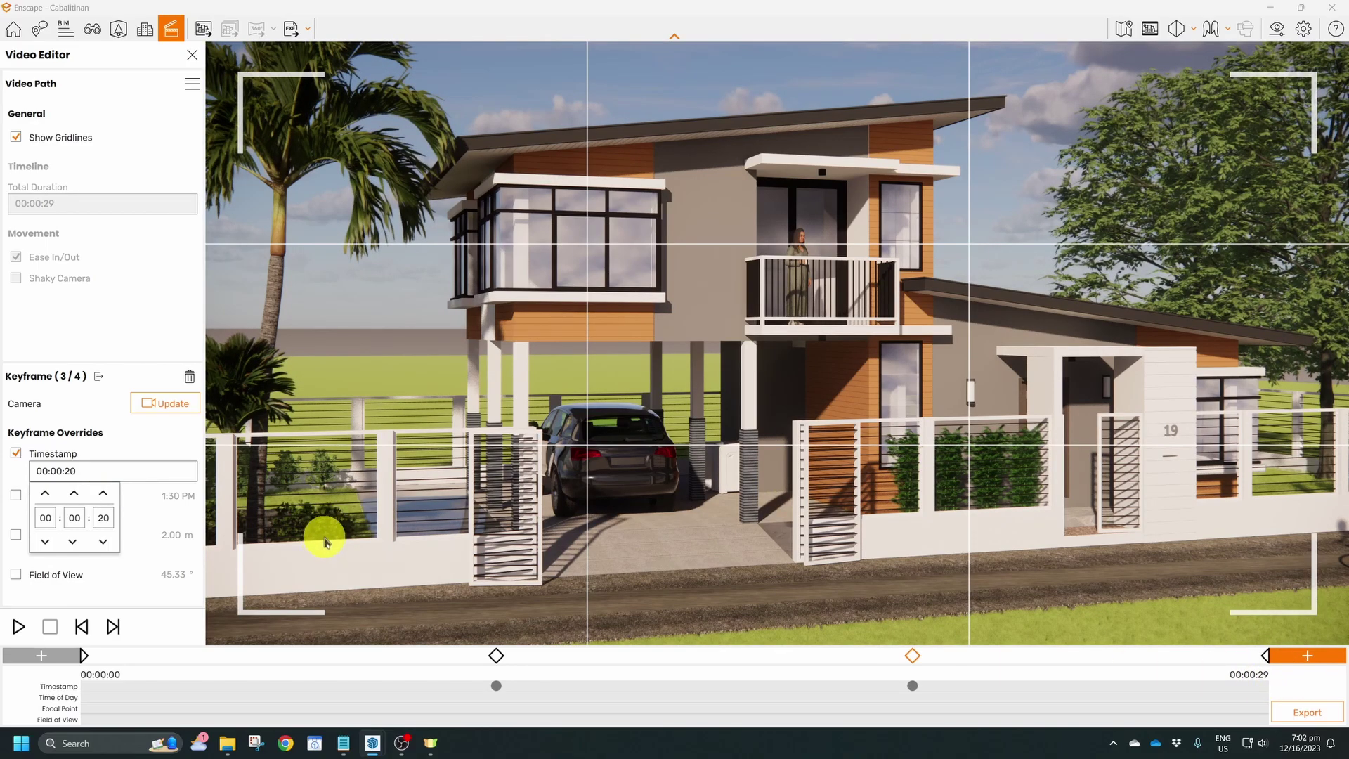
pyautogui.click(169, 405)
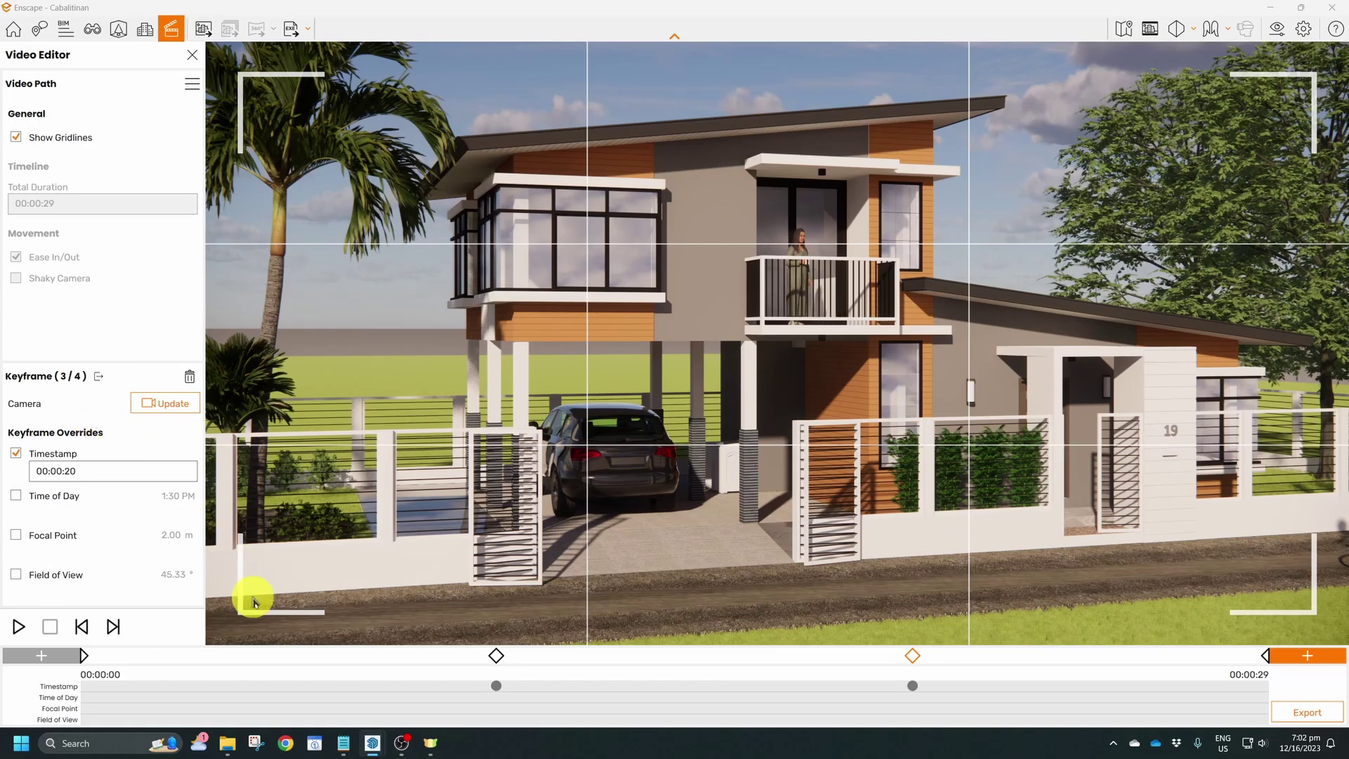
# - Exit keyframe editing from the last keyframe and set the video's total duration to 00:00:30
pyautogui.click(1267, 656)
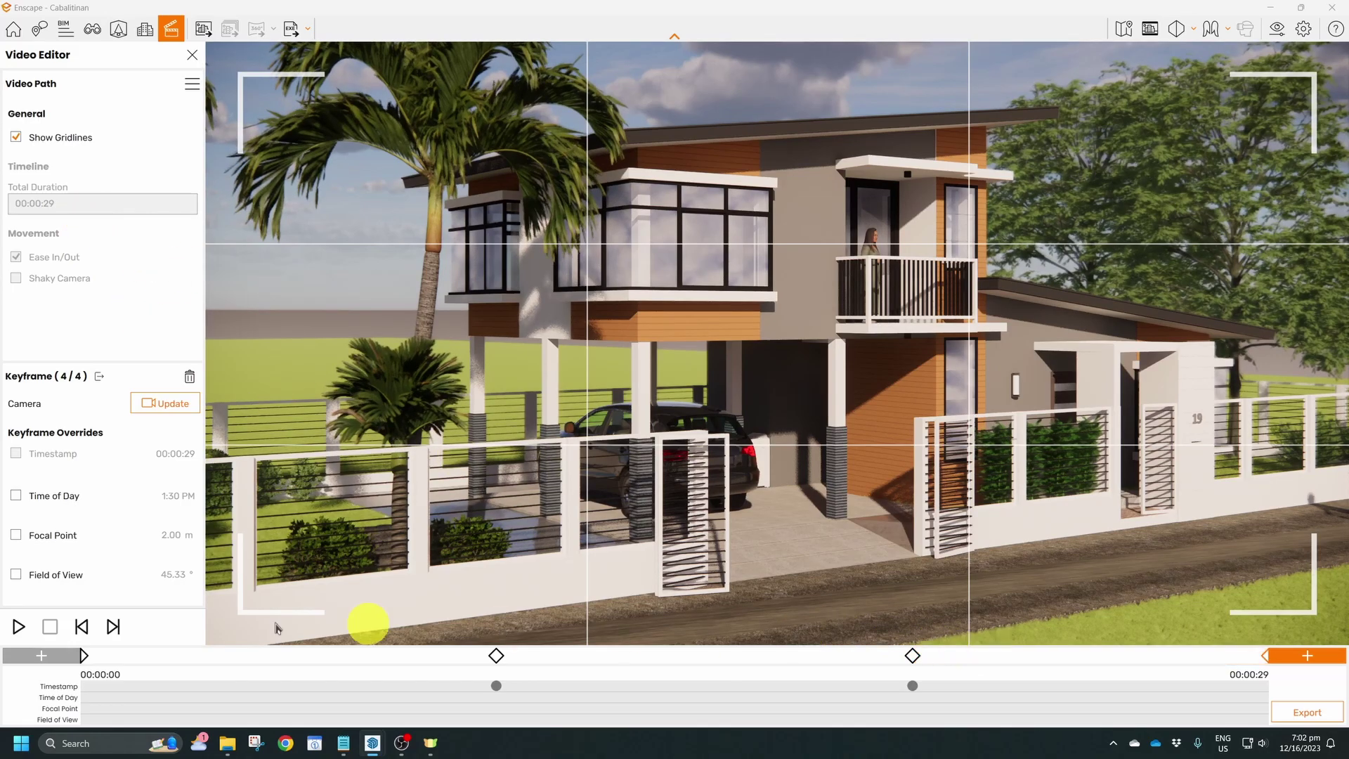
pyautogui.click(99, 375)
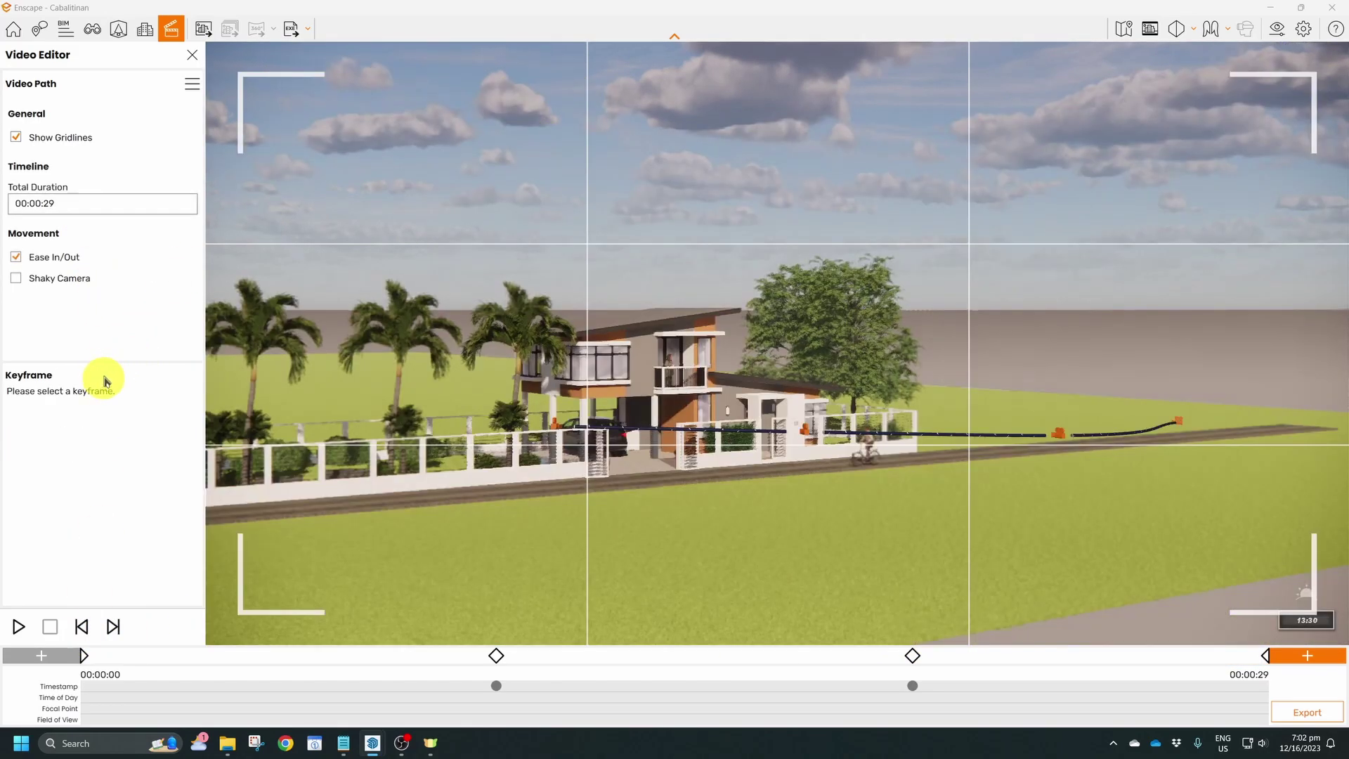
pyautogui.click(59, 205)
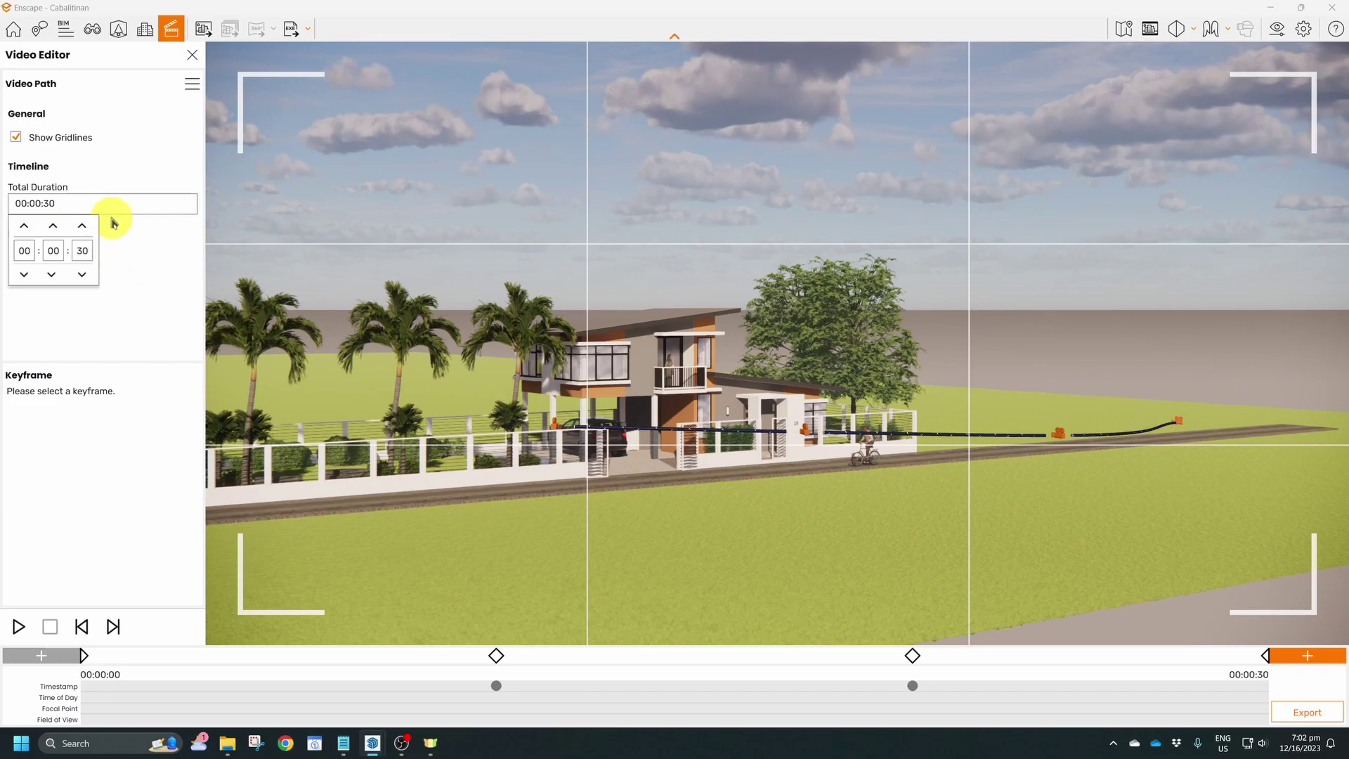
pyautogui.click(144, 313)
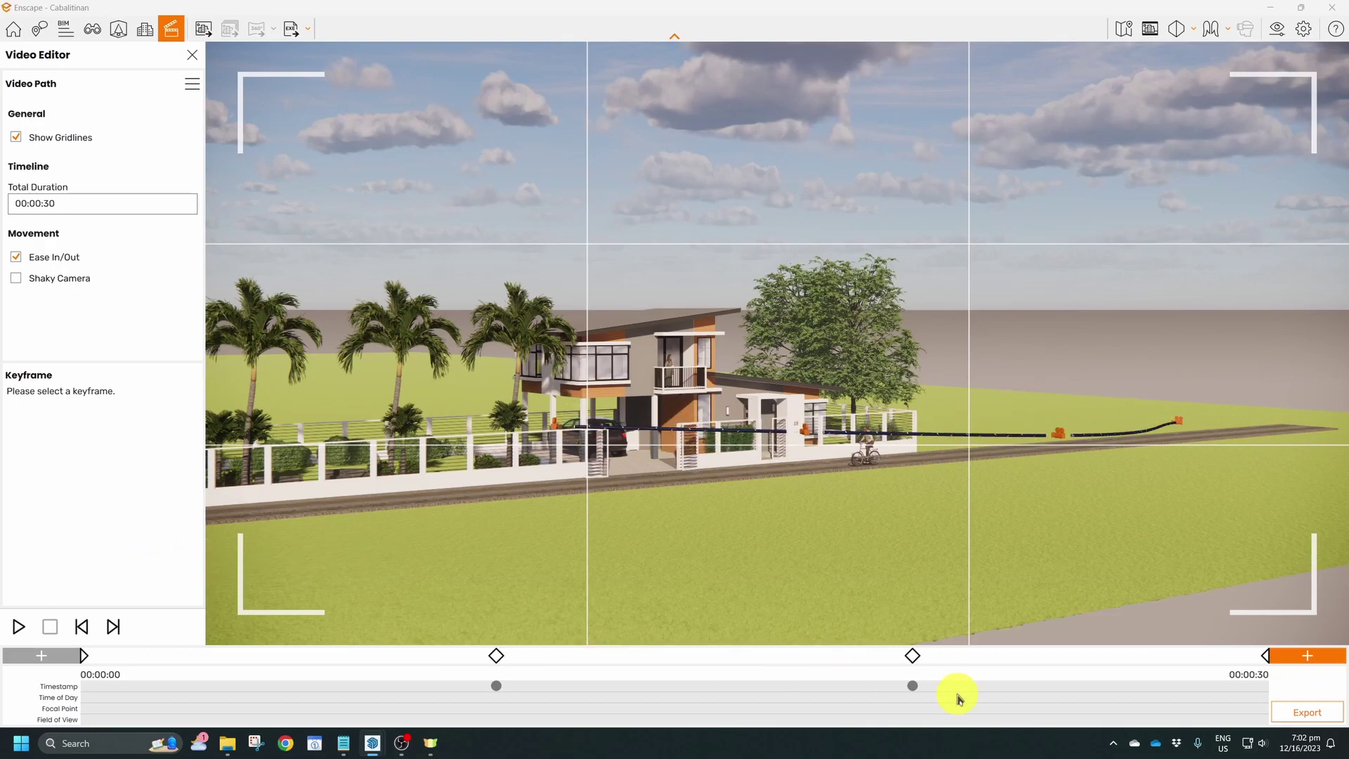
# - Turn on Shaky Camera and turn off Ease In/Out for the video path's movement
pyautogui.click(88, 658)
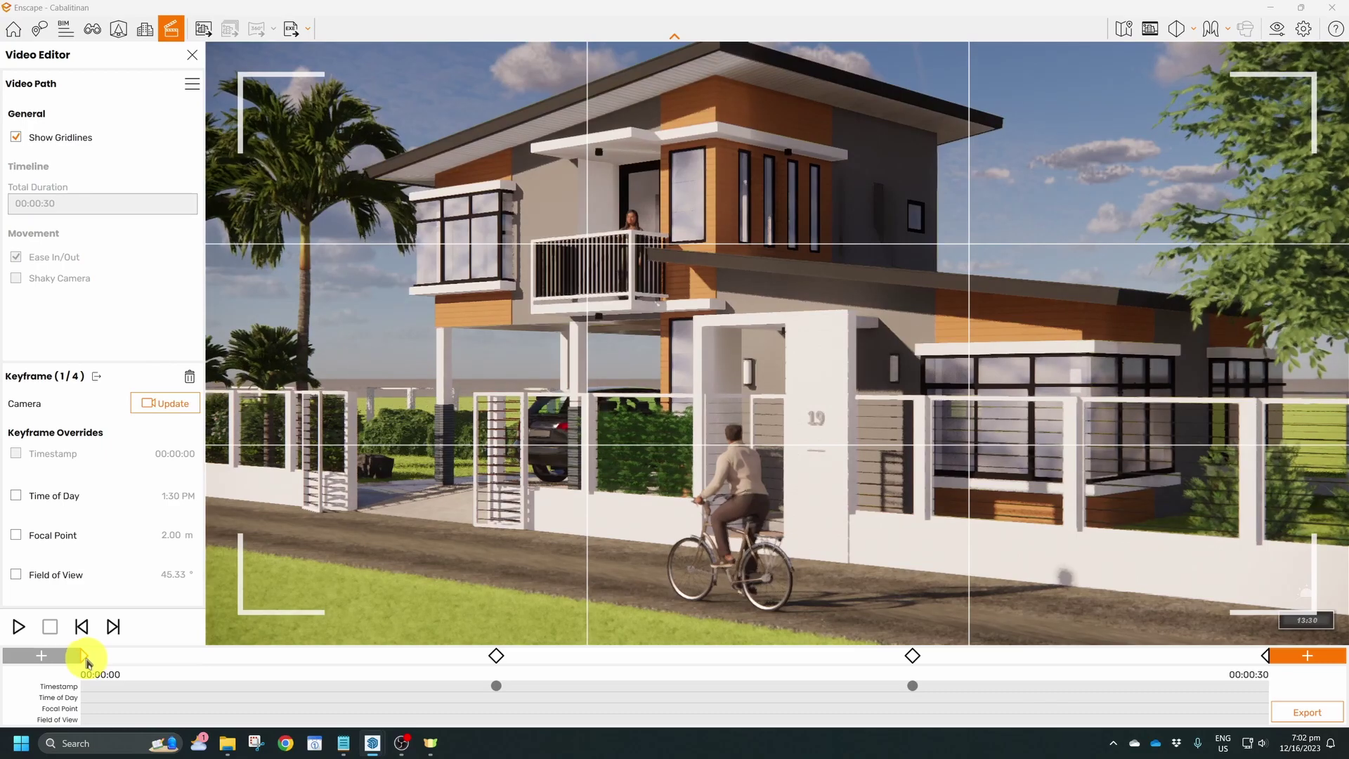
pyautogui.moveTo(59, 269)
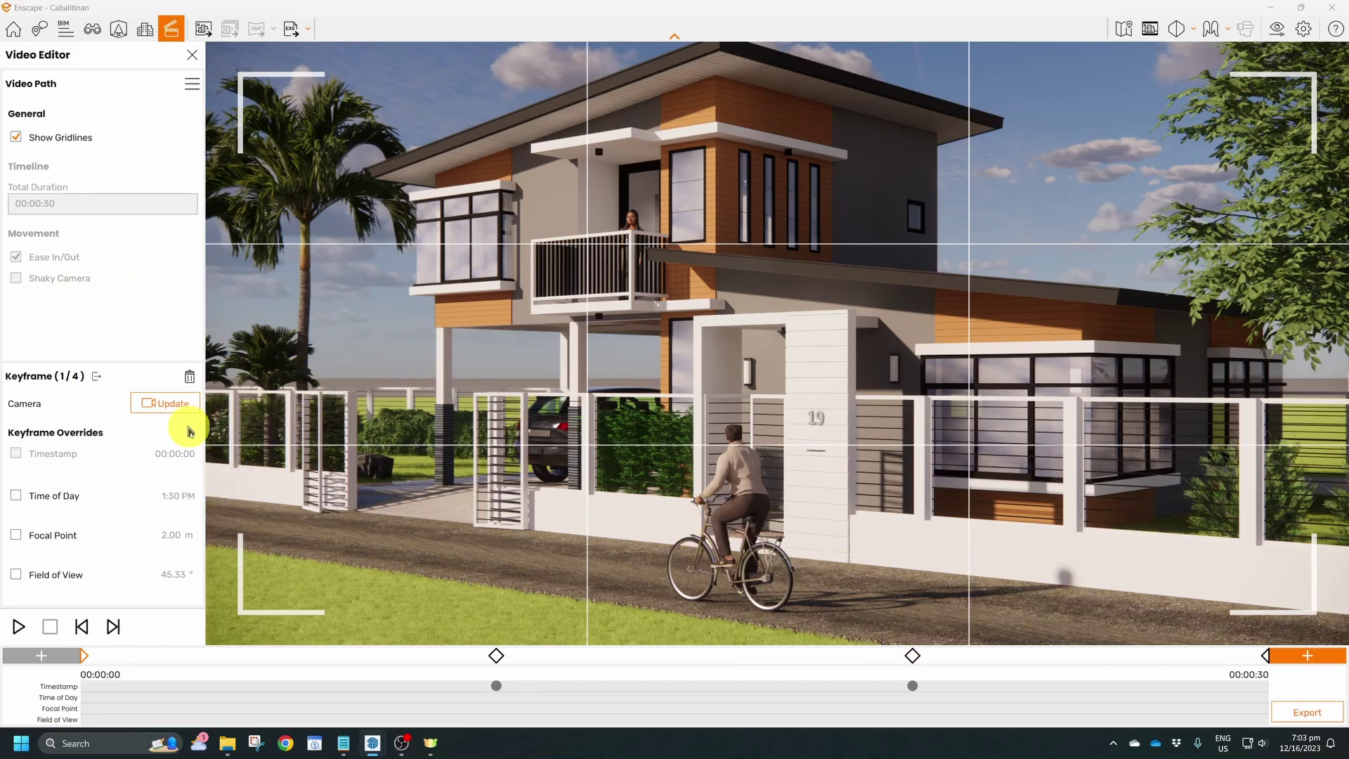
pyautogui.click(96, 382)
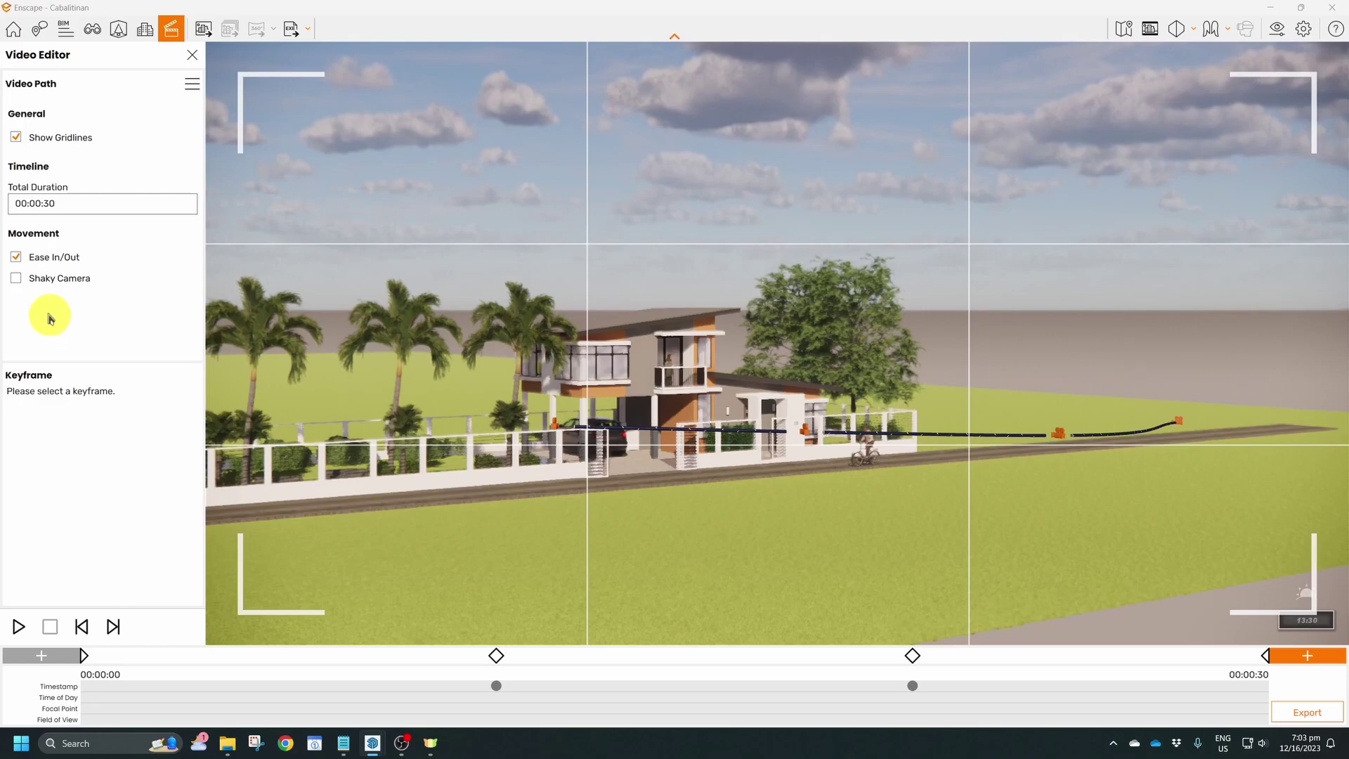
pyautogui.click(16, 280)
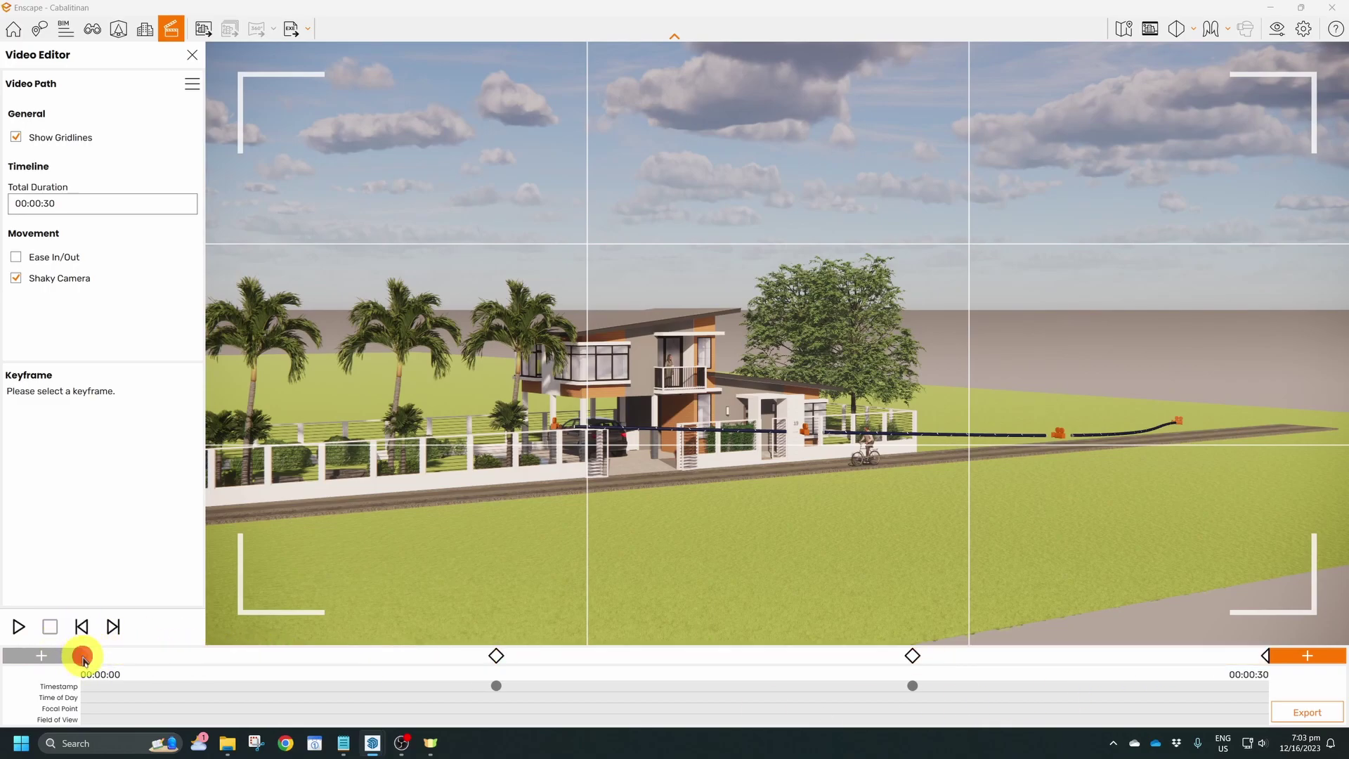
# - Play a preview of the video path from the first keyframe
pyautogui.click(83, 656)
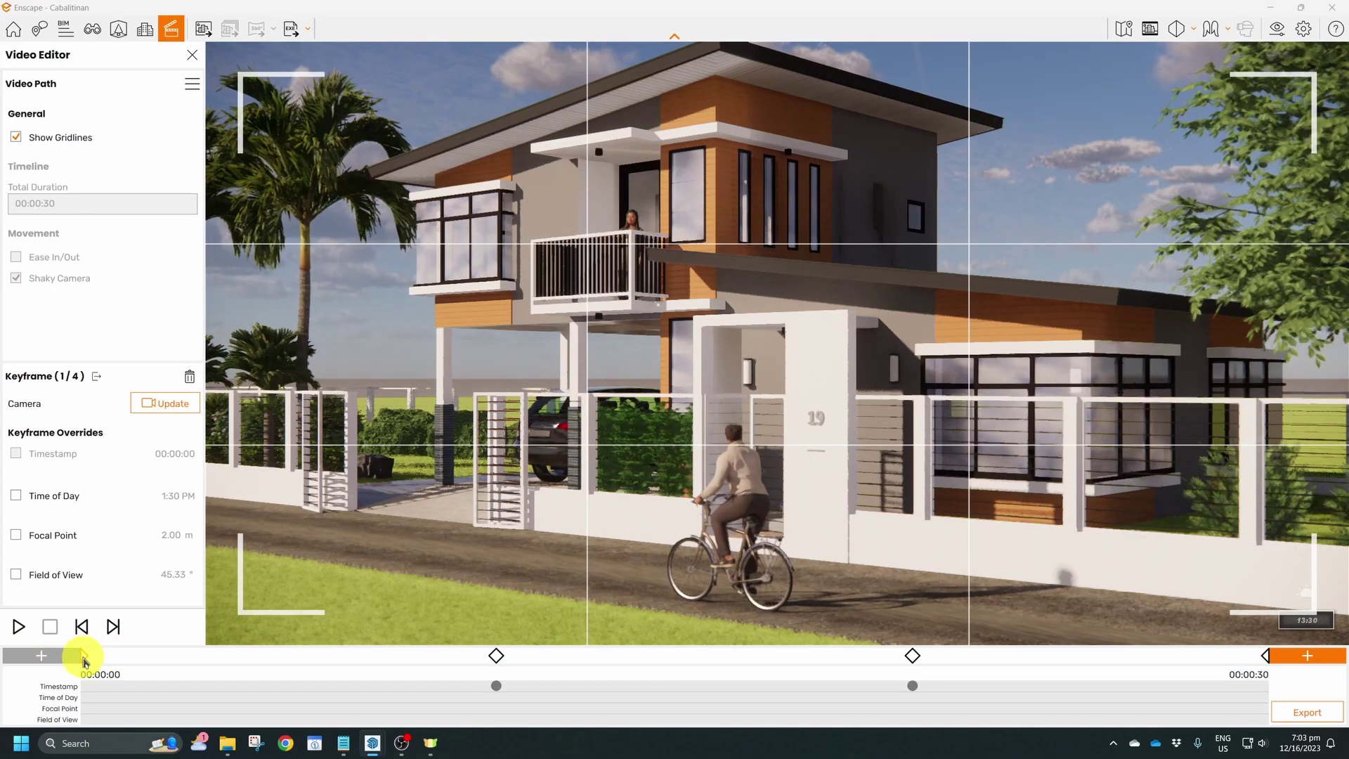
pyautogui.click(15, 629)
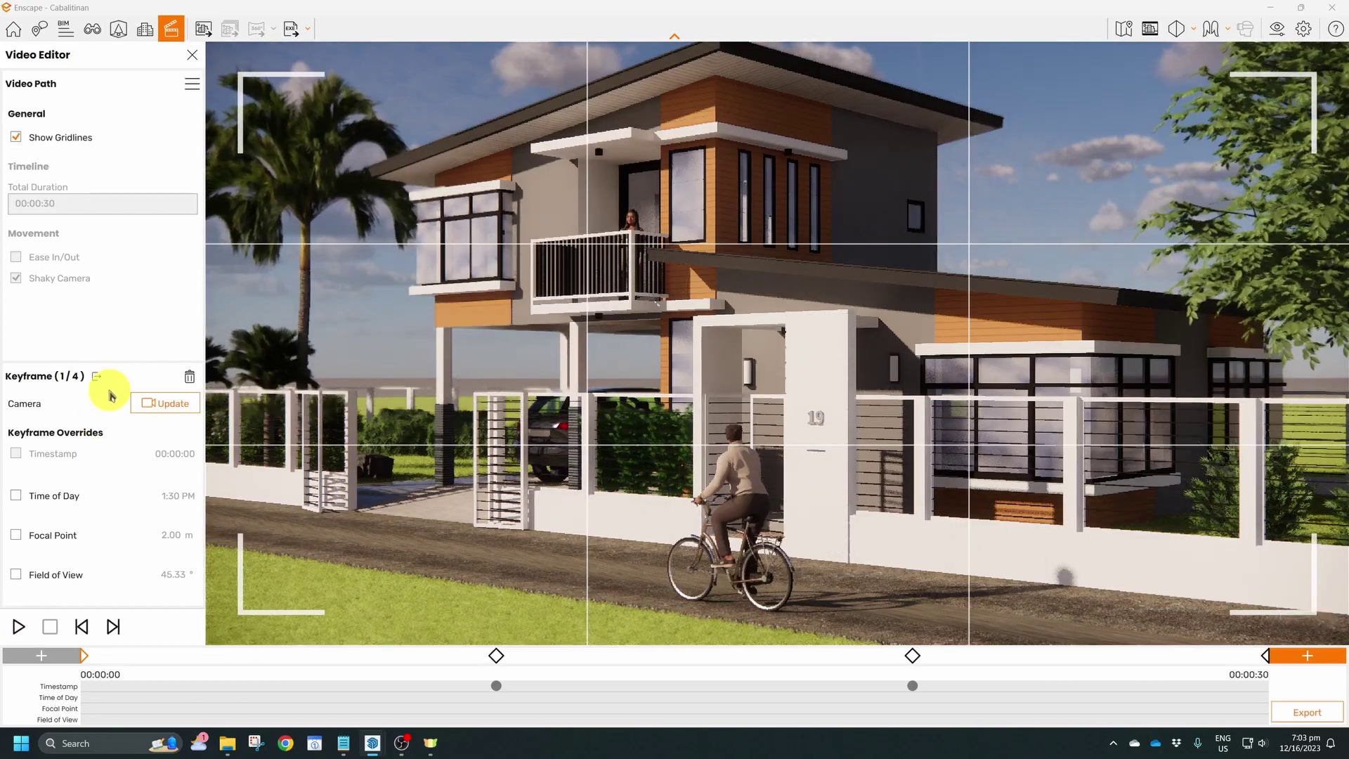
# - Exit keyframe editing, turn Ease In/Out on and turn Shaky Camera off for the video path
pyautogui.click(96, 376)
pyautogui.click(16, 257)
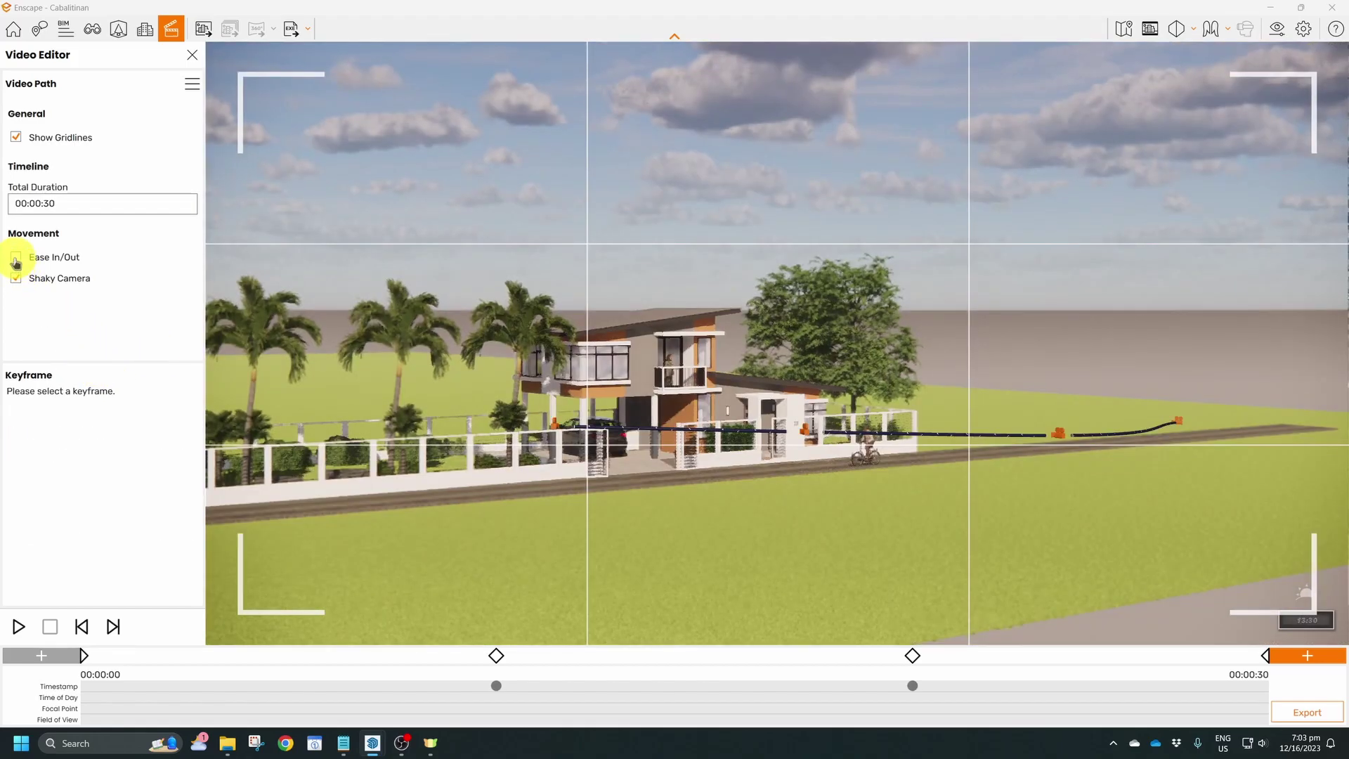
pyautogui.click(16, 279)
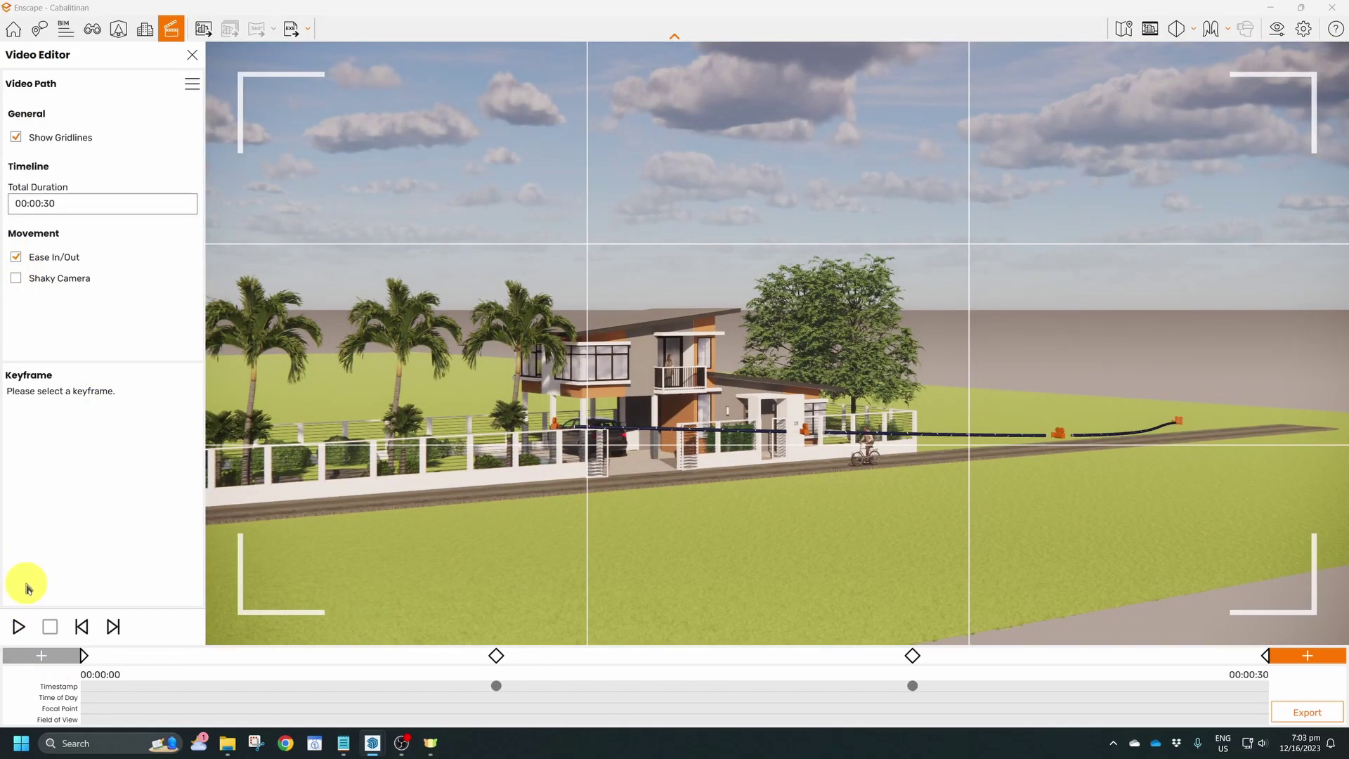
# - Override the first keyframe's time of day with 7:30 AM and update its camera
pyautogui.click(84, 656)
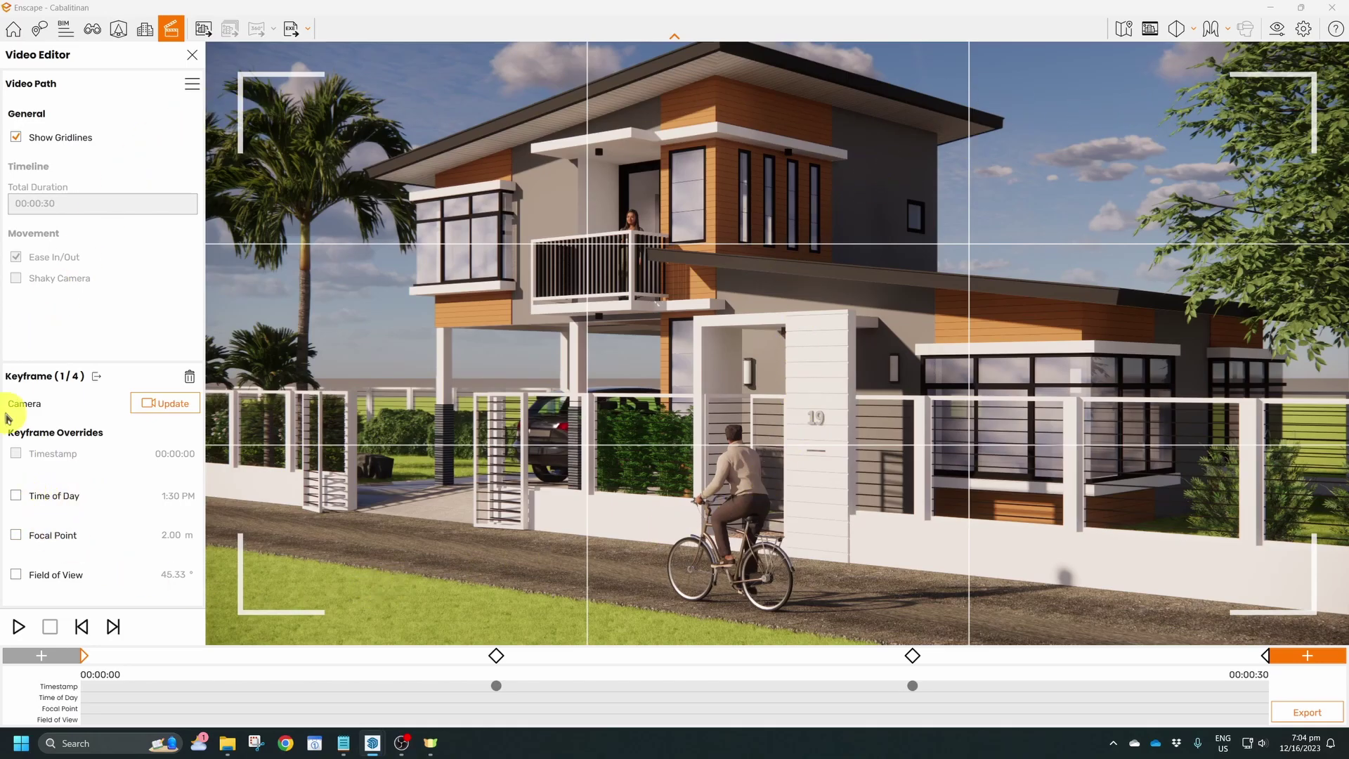
pyautogui.click(15, 496)
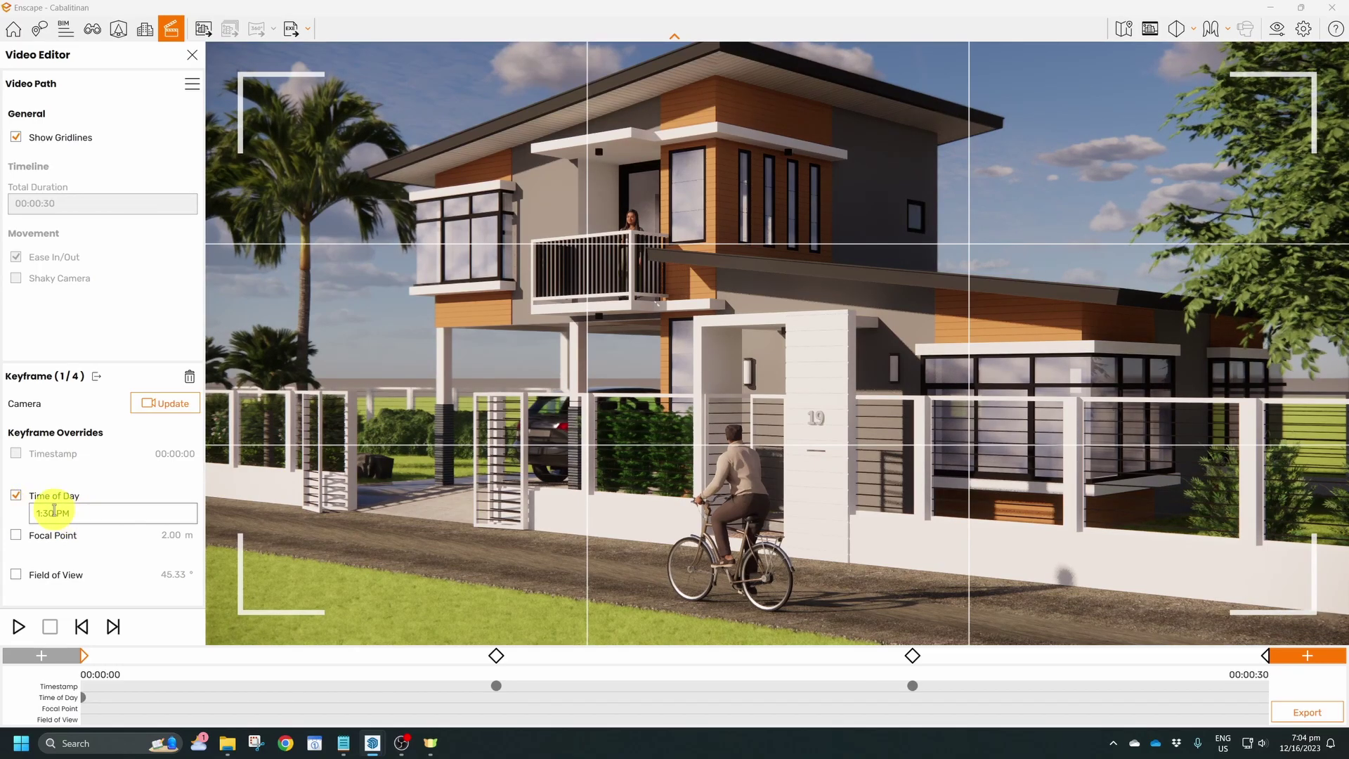
pyautogui.click(169, 514)
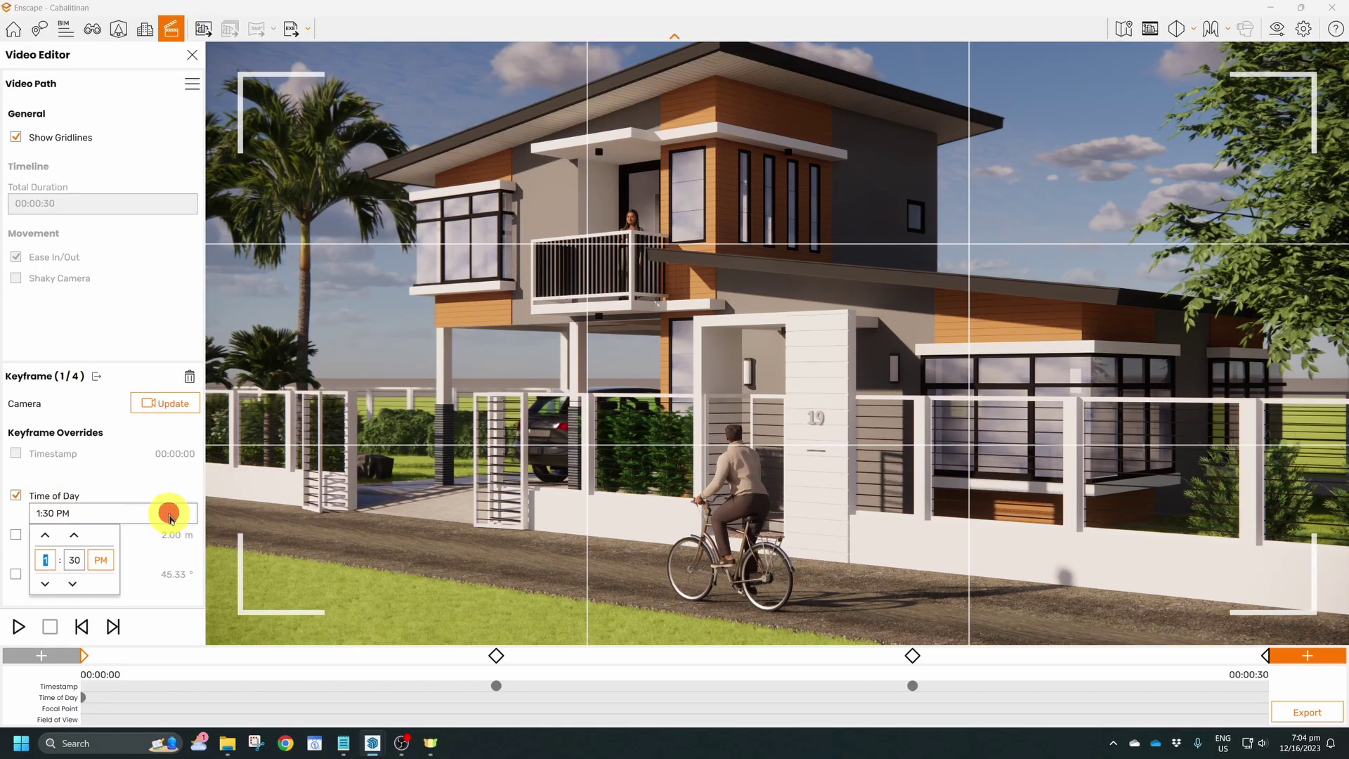
pyautogui.click(45, 583)
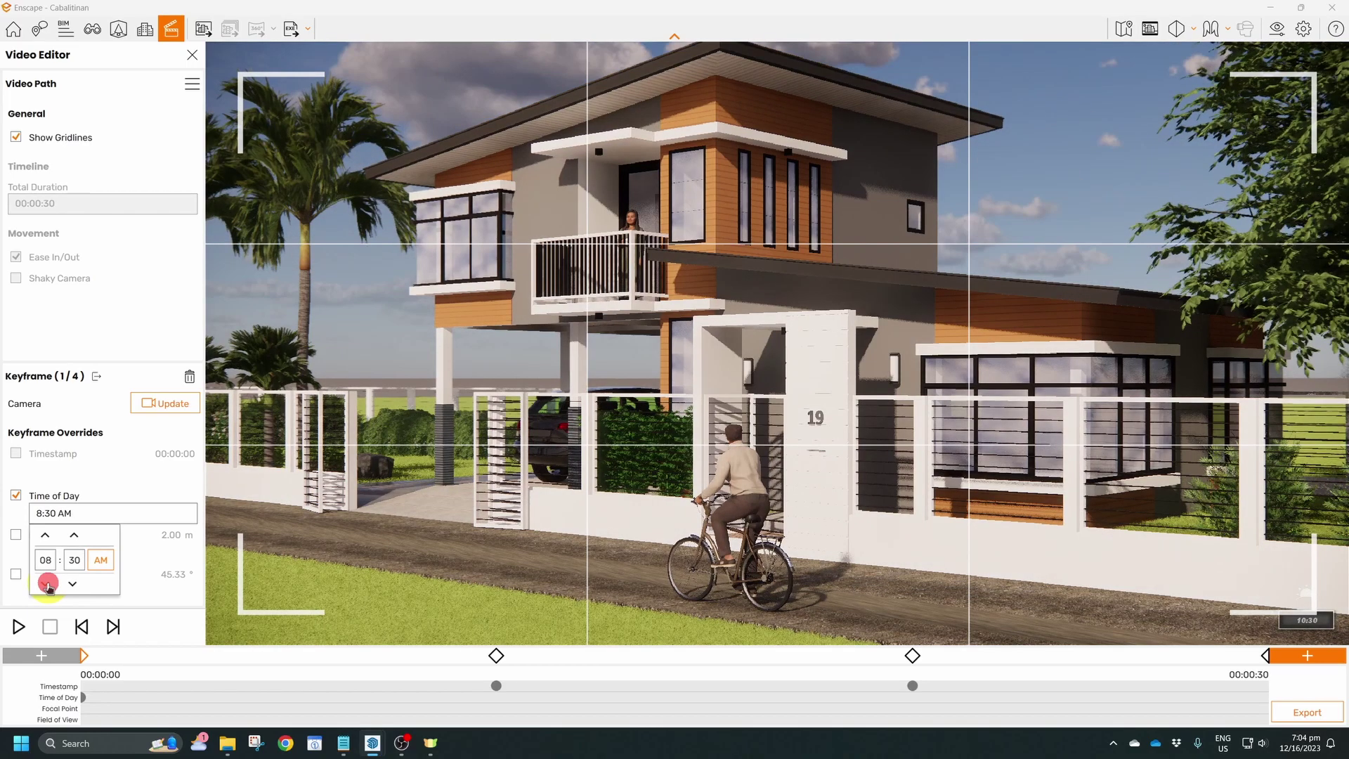
pyautogui.click(45, 583)
pyautogui.click(45, 583)
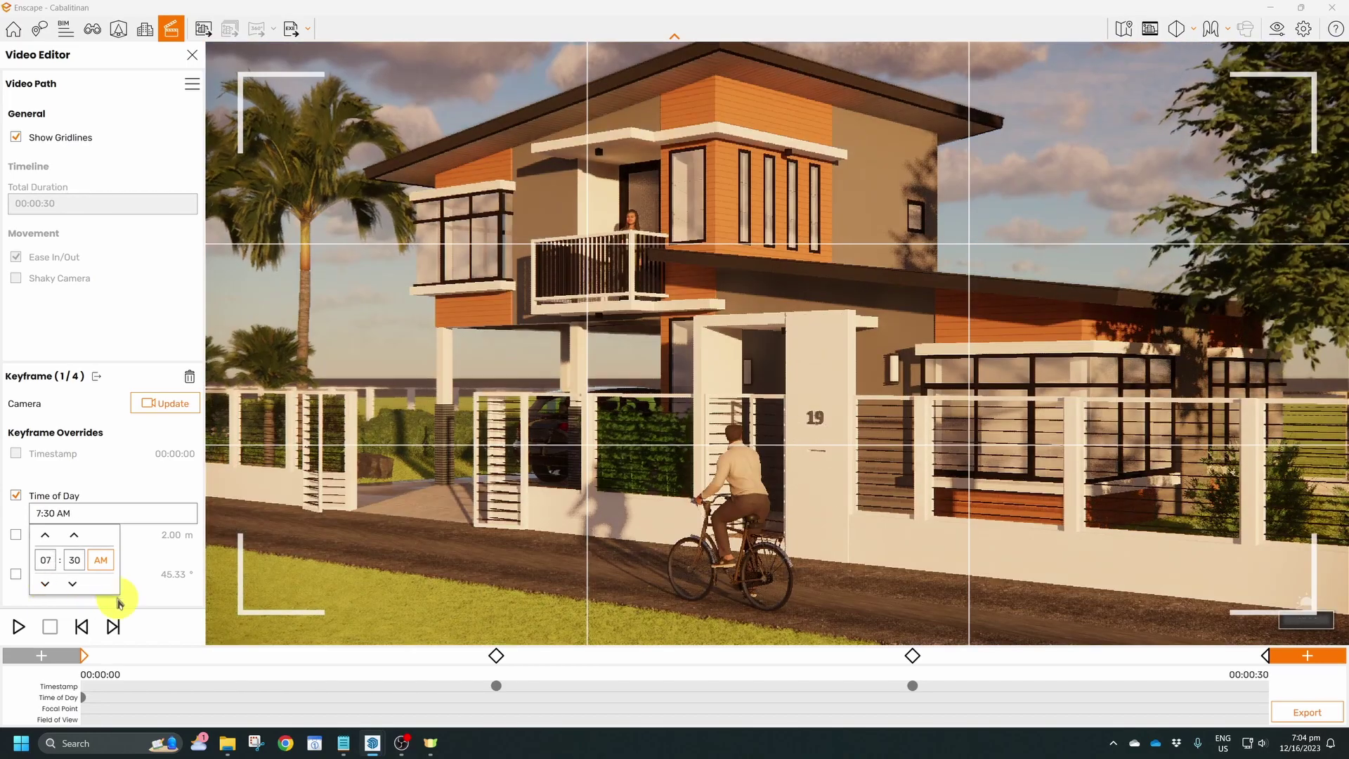
pyautogui.click(173, 406)
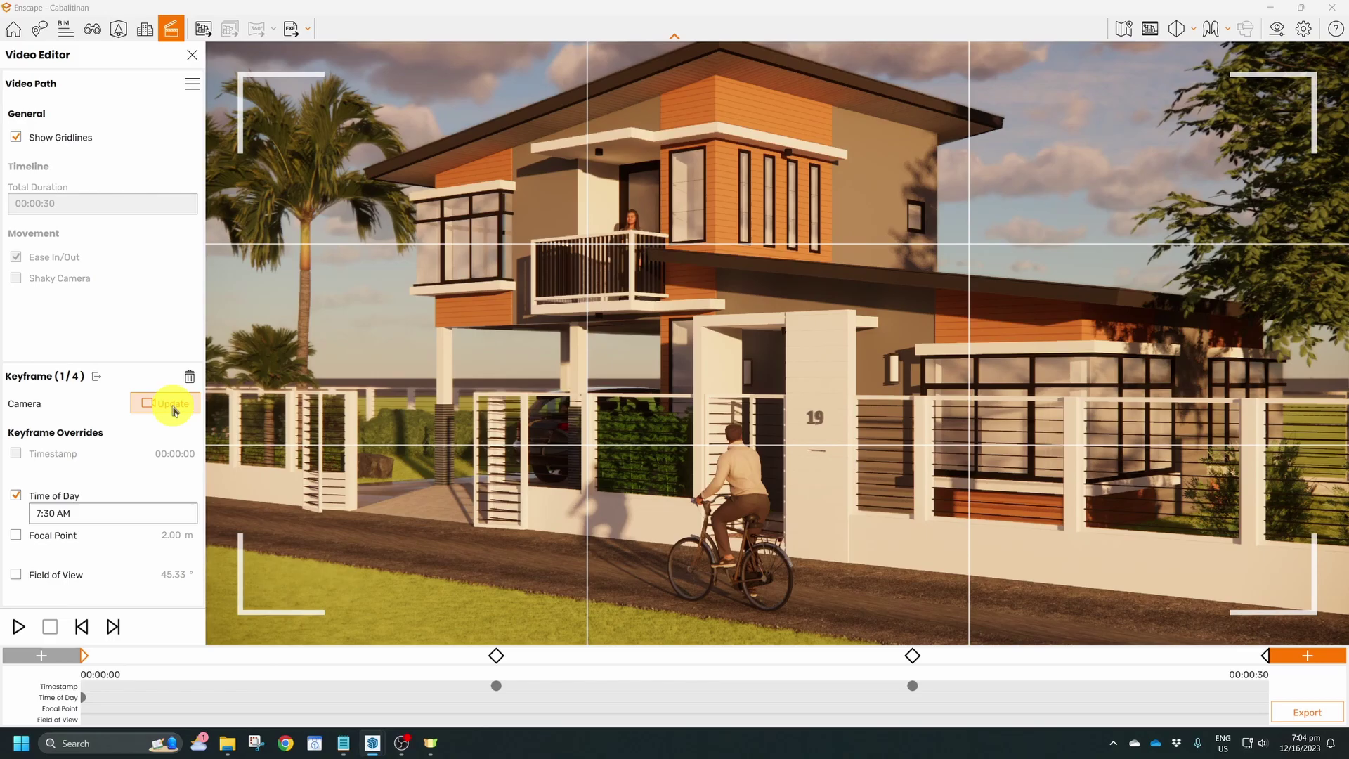
# - Override the last keyframe's time of day with 4:30 PM and update its camera
pyautogui.click(497, 656)
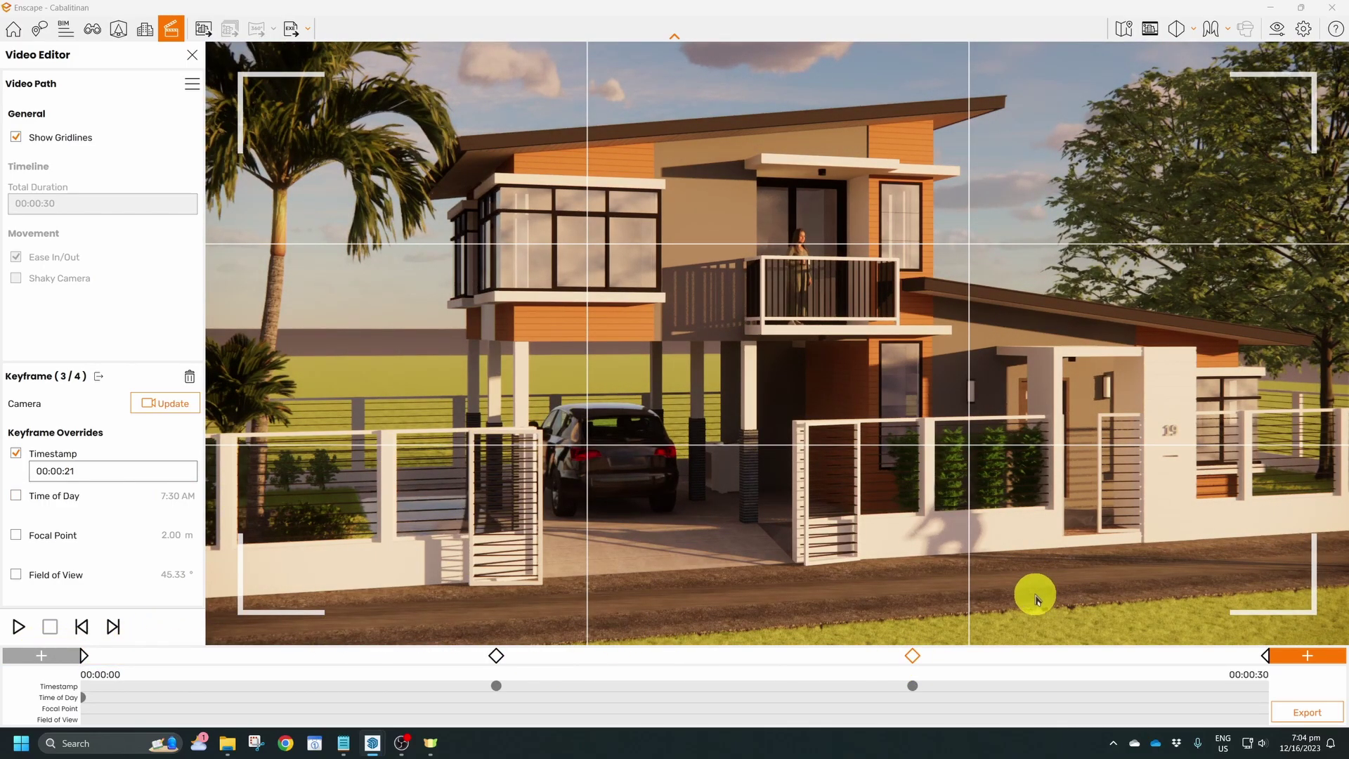
pyautogui.click(1267, 657)
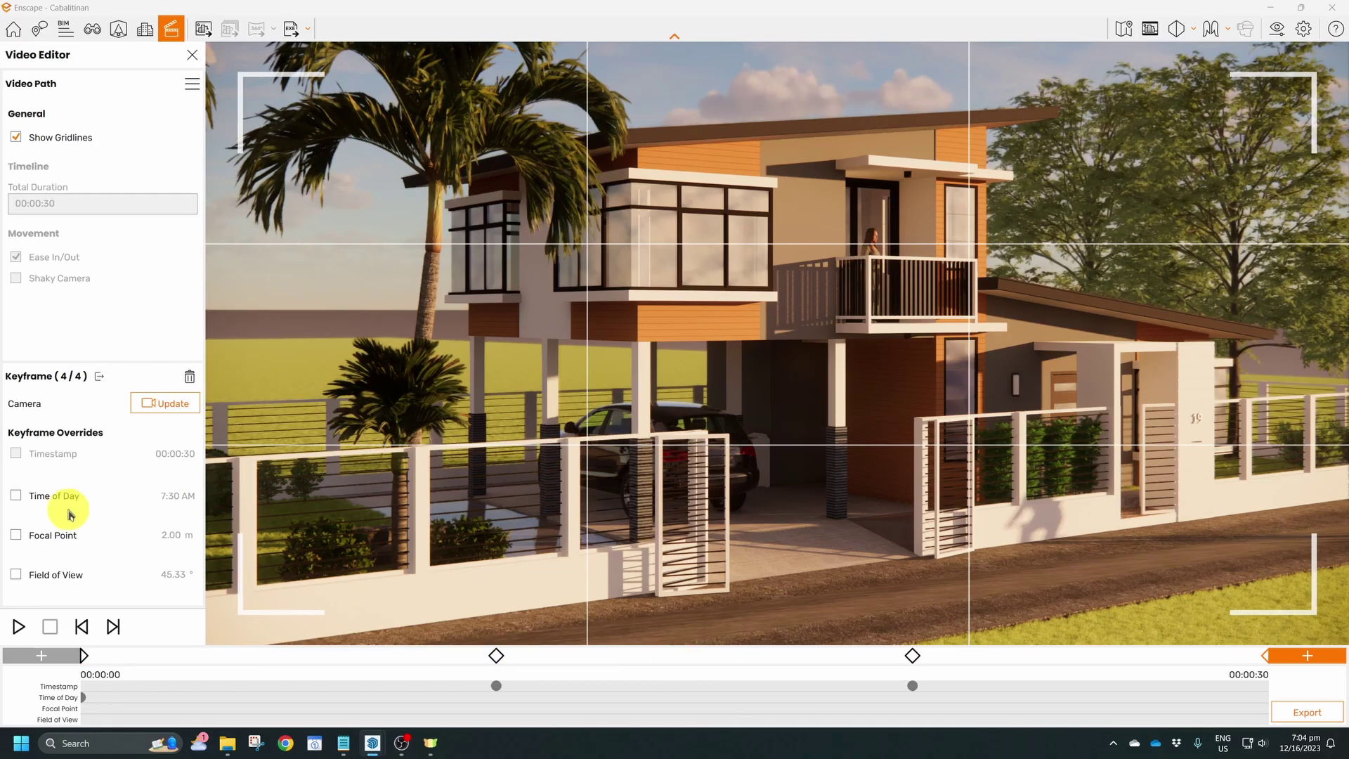
pyautogui.click(17, 496)
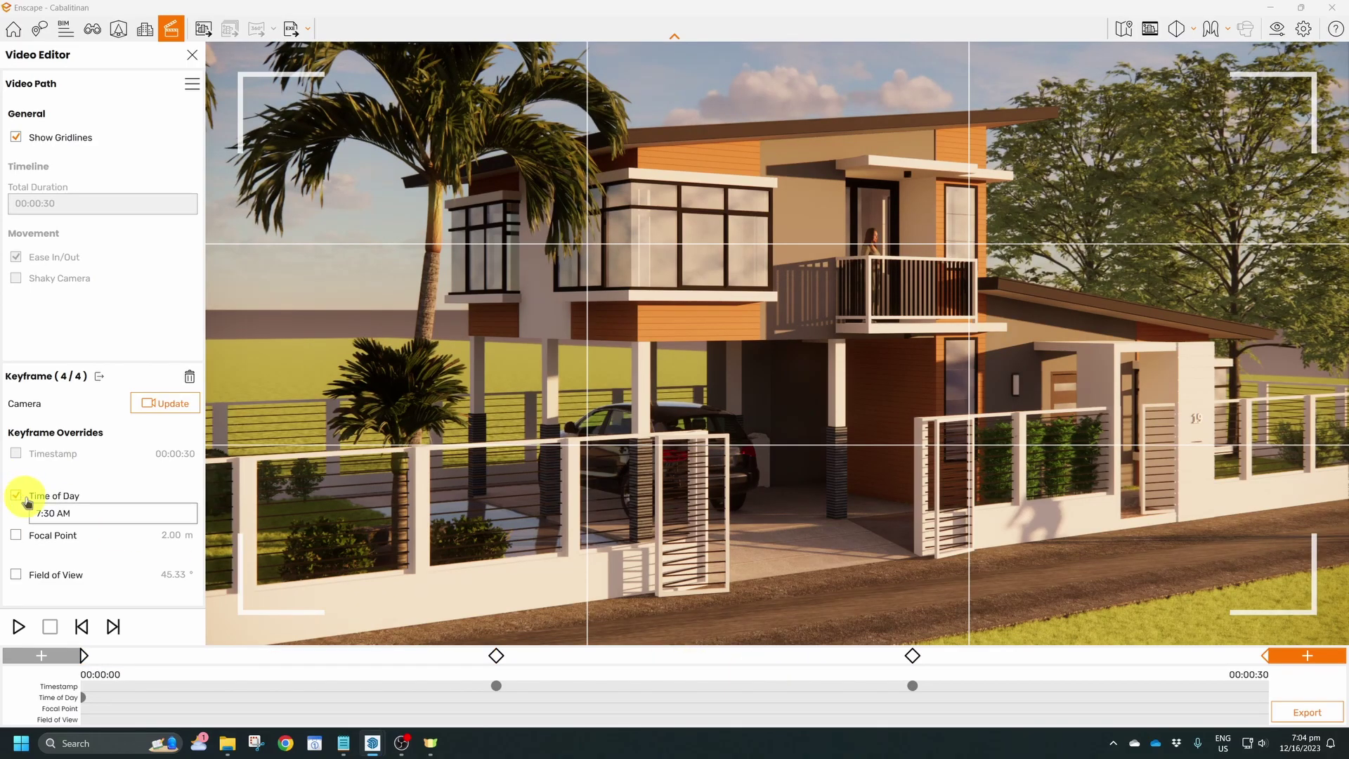
pyautogui.click(83, 514)
pyautogui.click(45, 536)
pyautogui.click(45, 536)
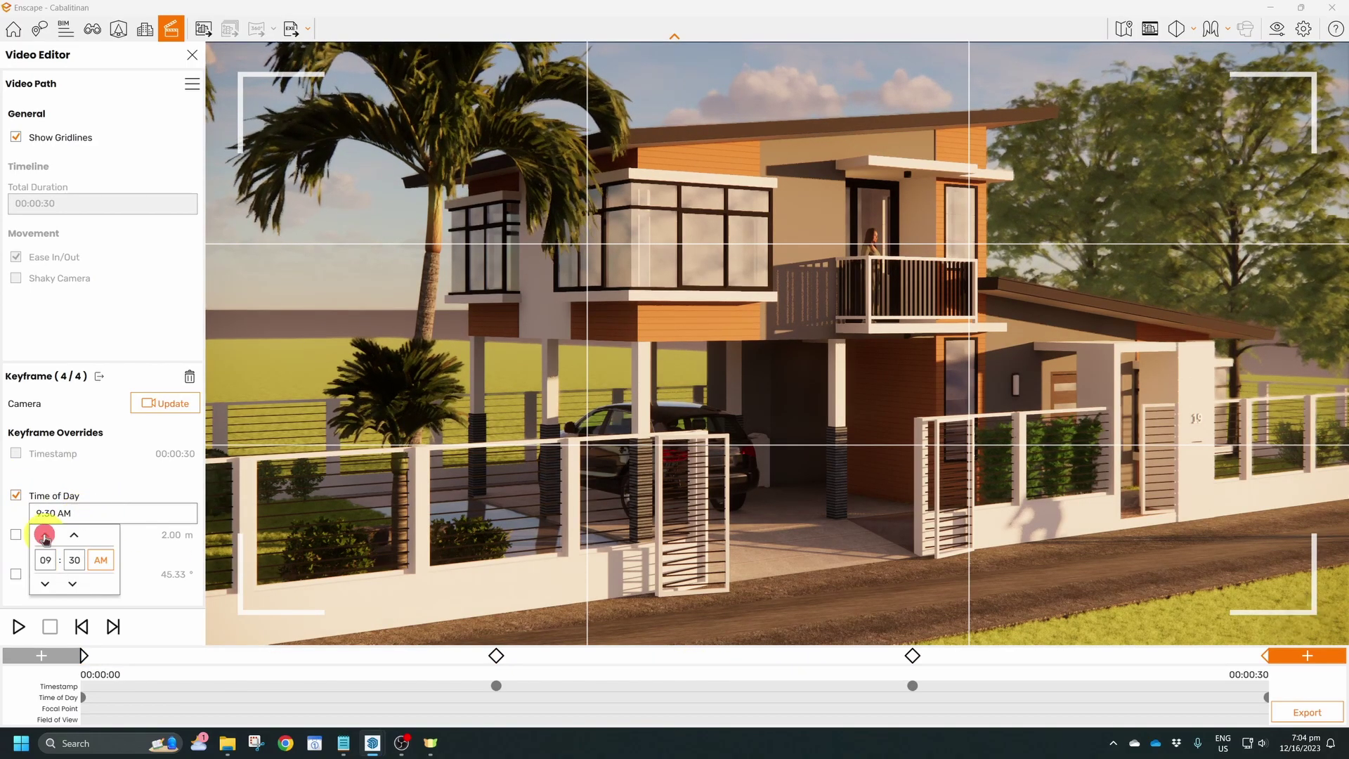
pyautogui.click(45, 536)
pyautogui.click(45, 536)
pyautogui.click(45, 536)
pyautogui.click(45, 536)
pyautogui.click(45, 536)
pyautogui.click(45, 536)
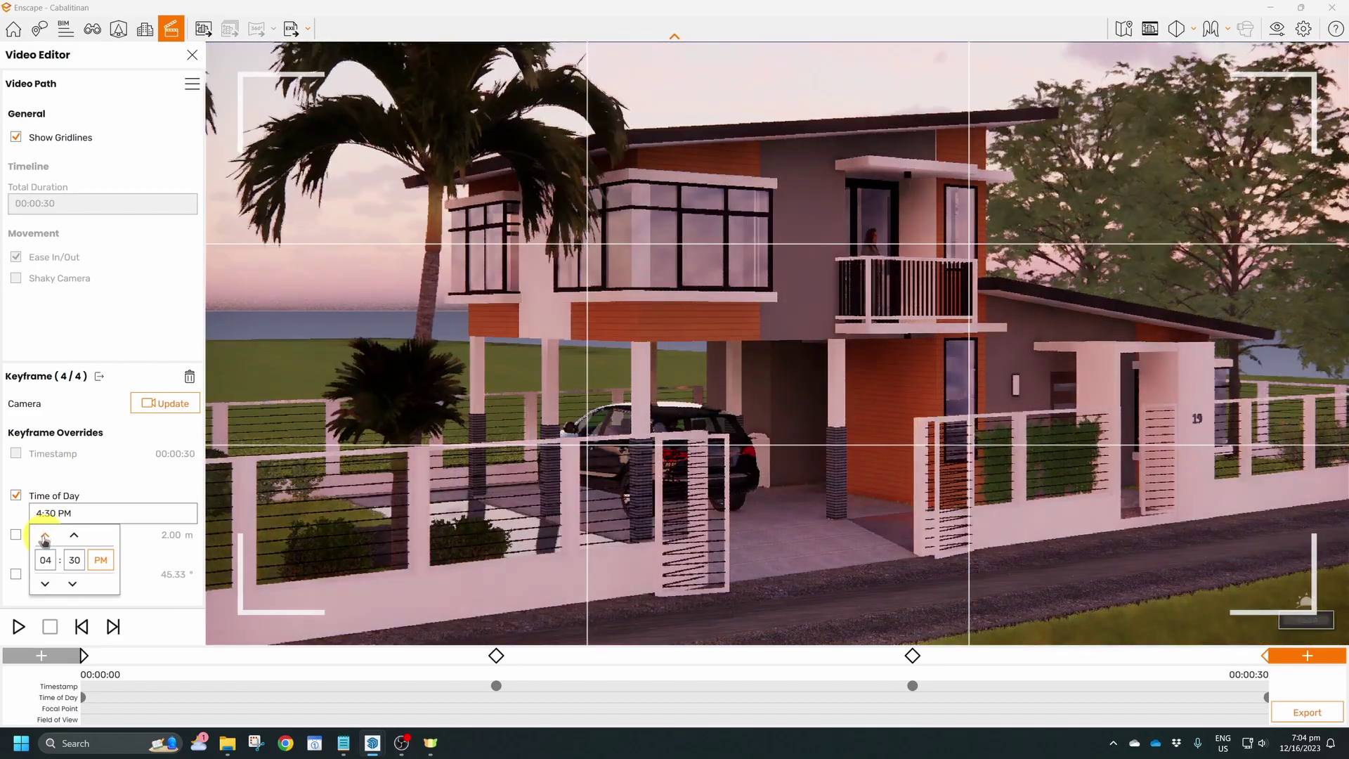
pyautogui.click(172, 405)
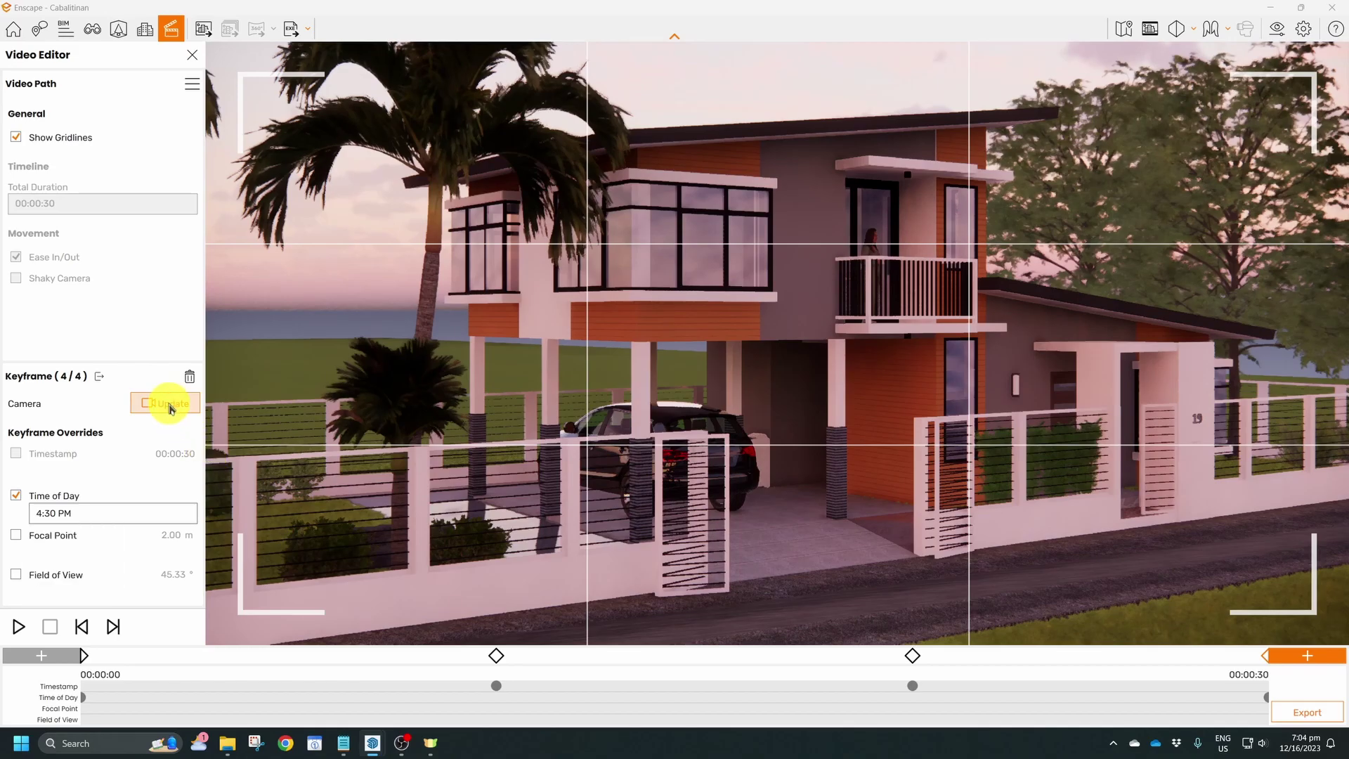
# - Preview the time-of-day transition by playing the video from the first keyframe
pyautogui.click(84, 656)
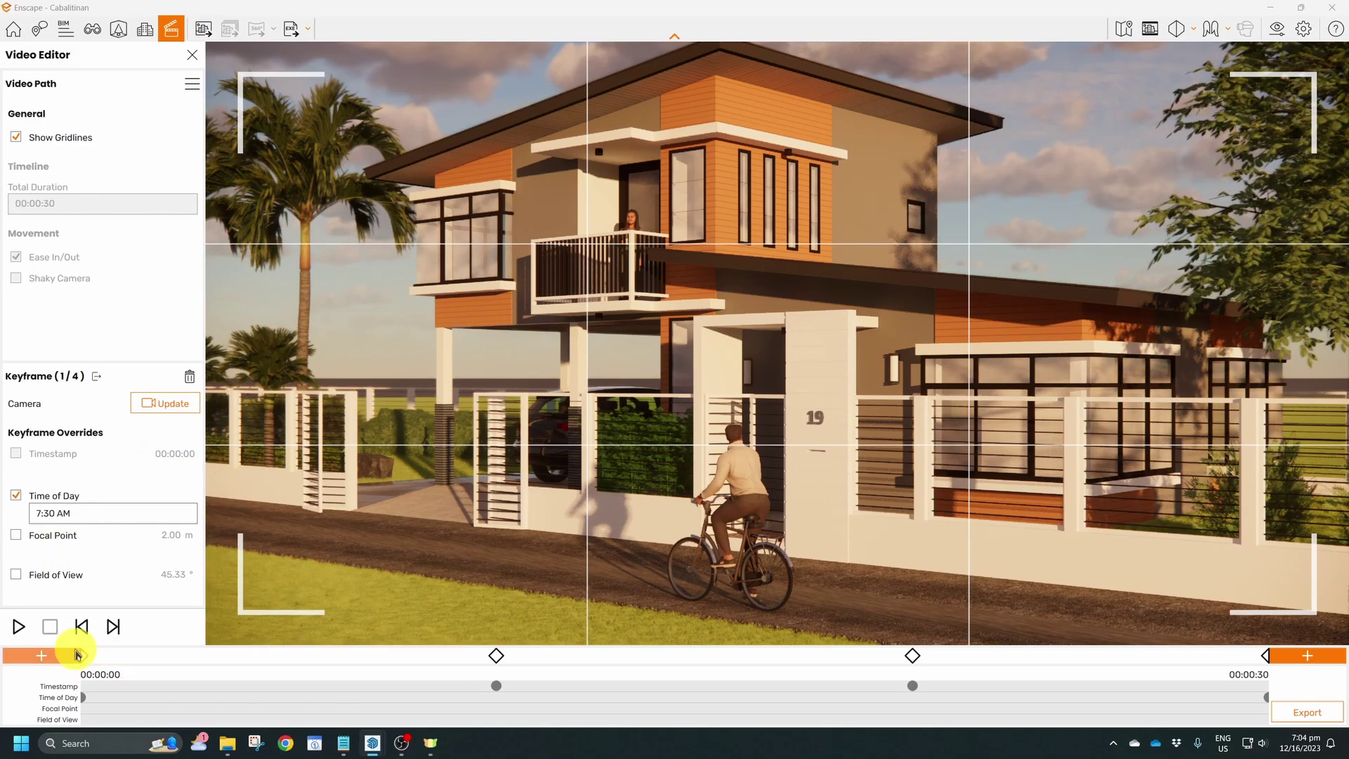
pyautogui.click(18, 626)
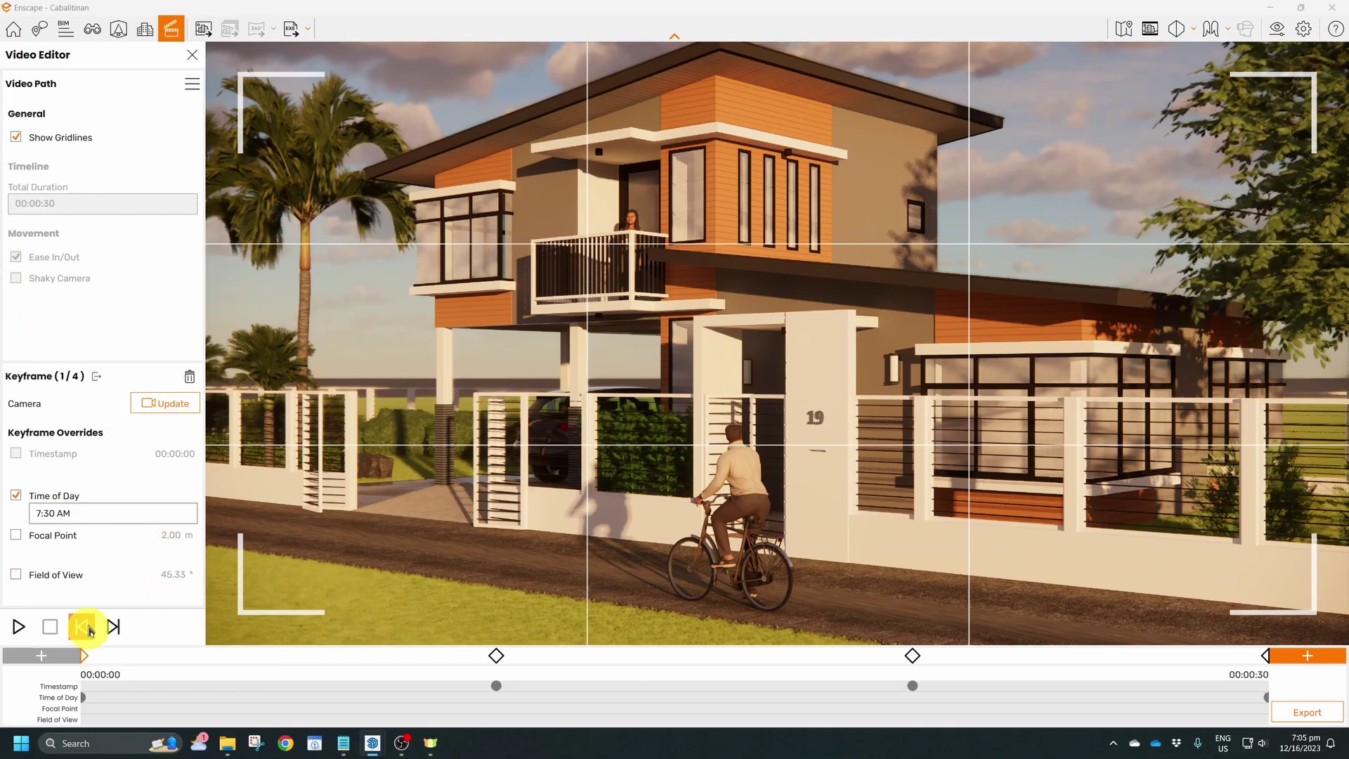
# - Enable the first keyframe's Focal Point override, with Auto Focus off and Depth of Field at 24% in the visual settings
pyautogui.click(15, 540)
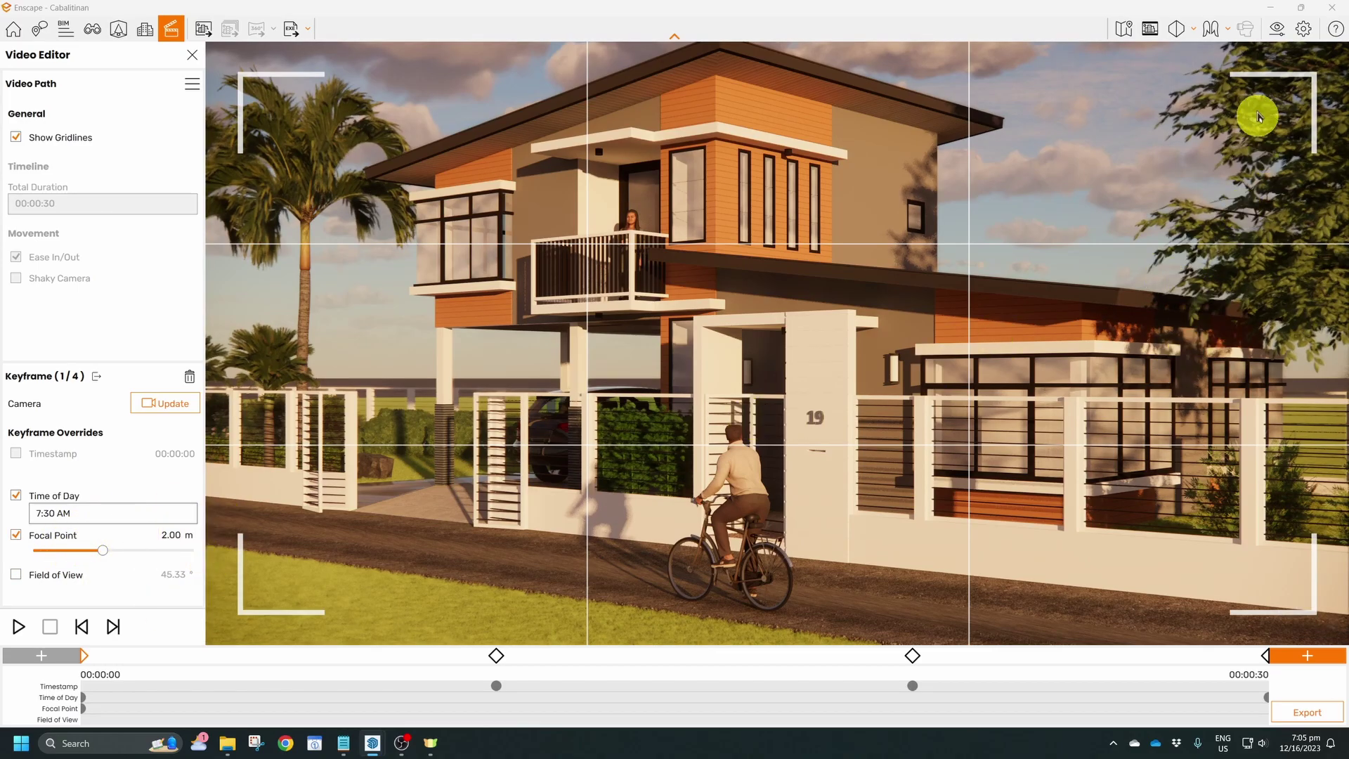
pyautogui.click(1277, 31)
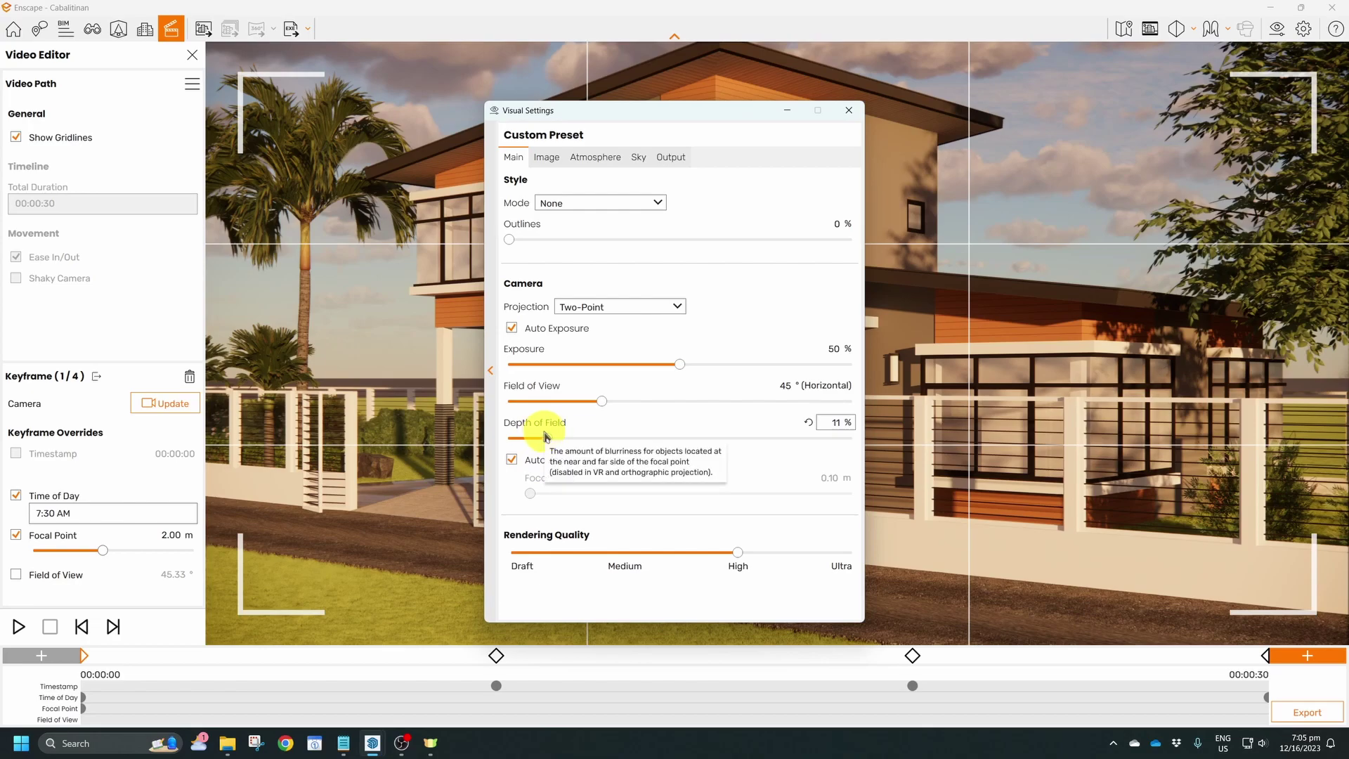
pyautogui.click(511, 461)
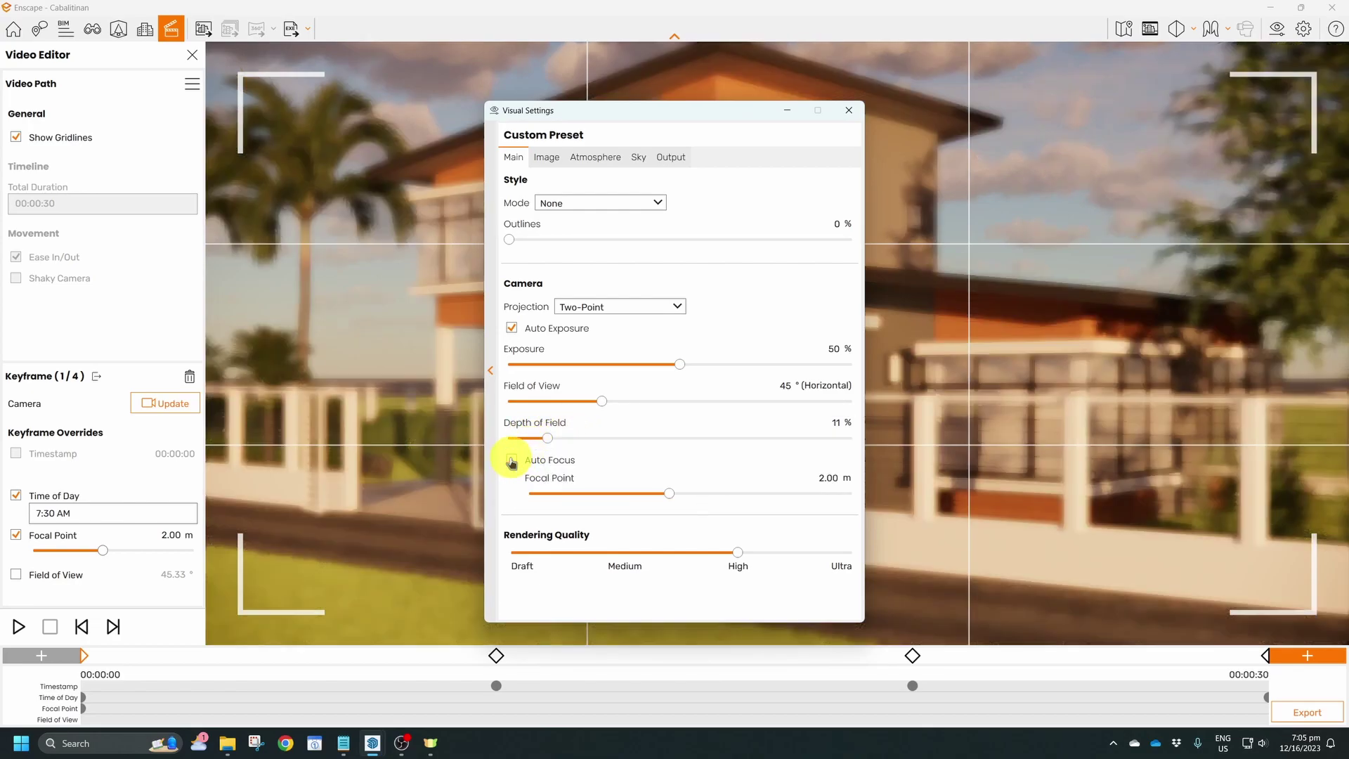
pyautogui.moveTo(563, 442); pyautogui.dragTo(592, 442)
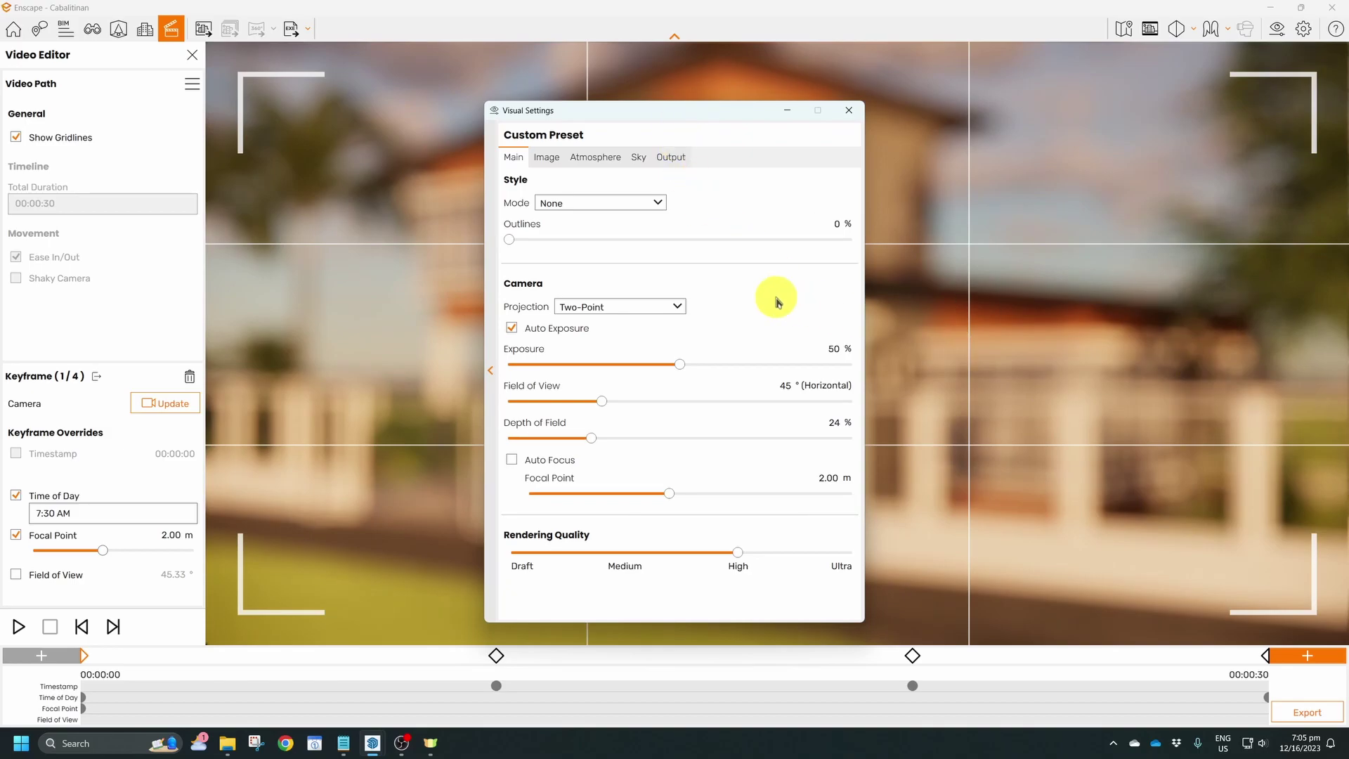
pyautogui.click(848, 111)
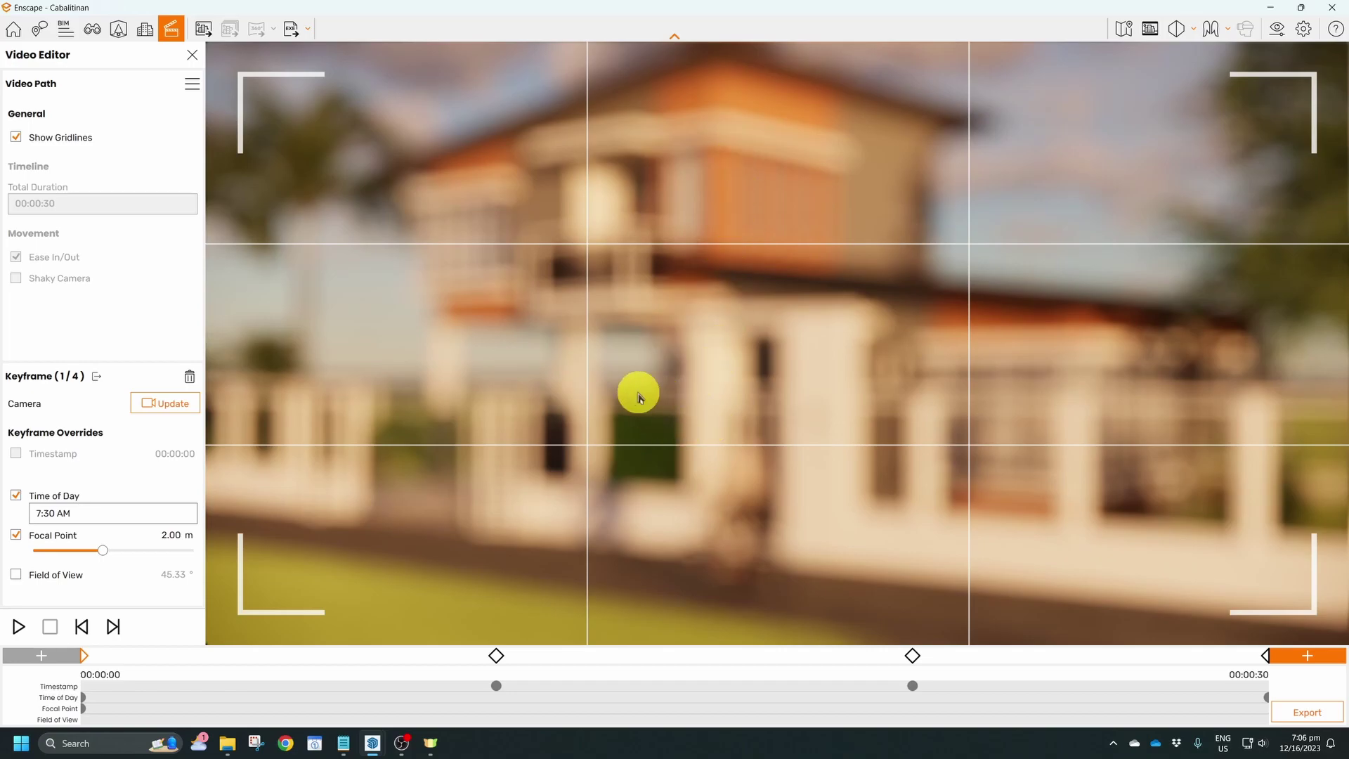
# - Set the first keyframe's focal point to 21.93 m and enable the Focal Point override on the last keyframe
pyautogui.moveTo(106, 557); pyautogui.dragTo(154, 551)
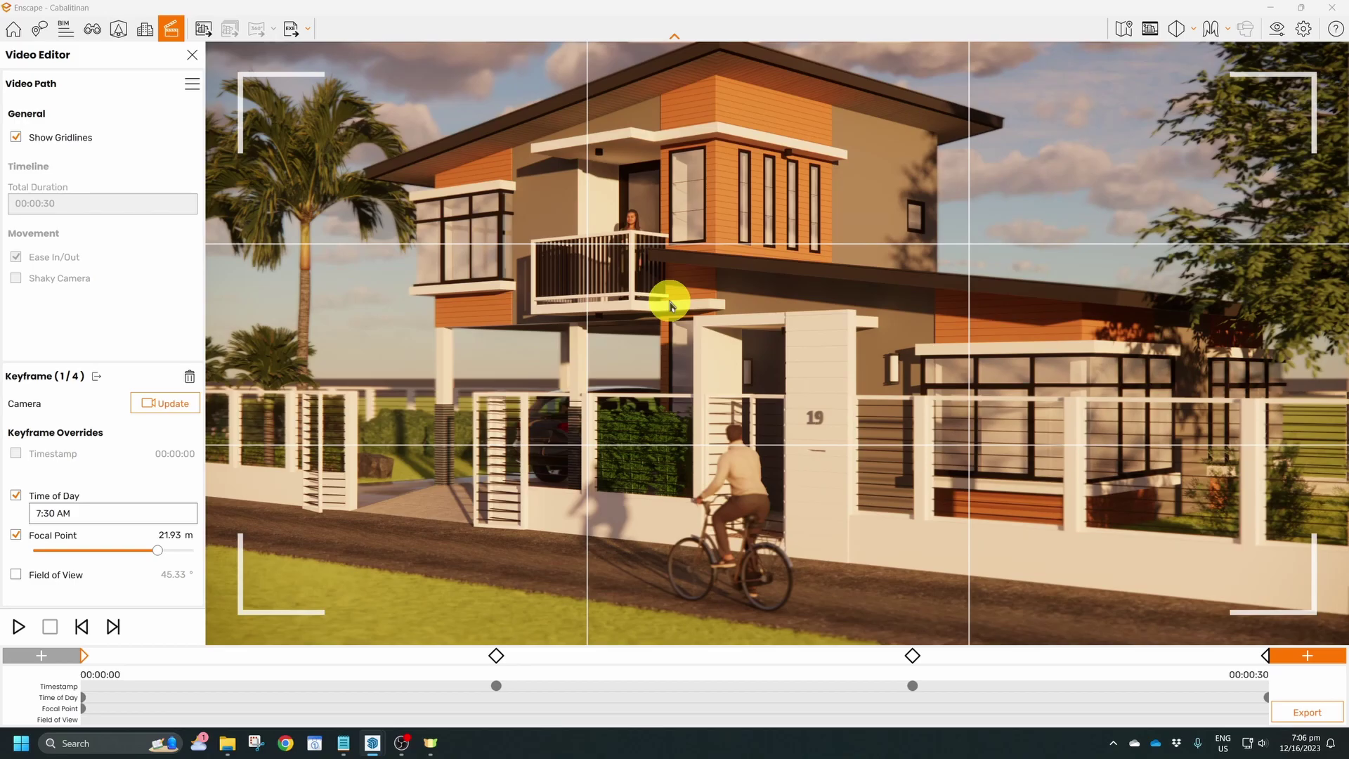
pyautogui.click(1267, 657)
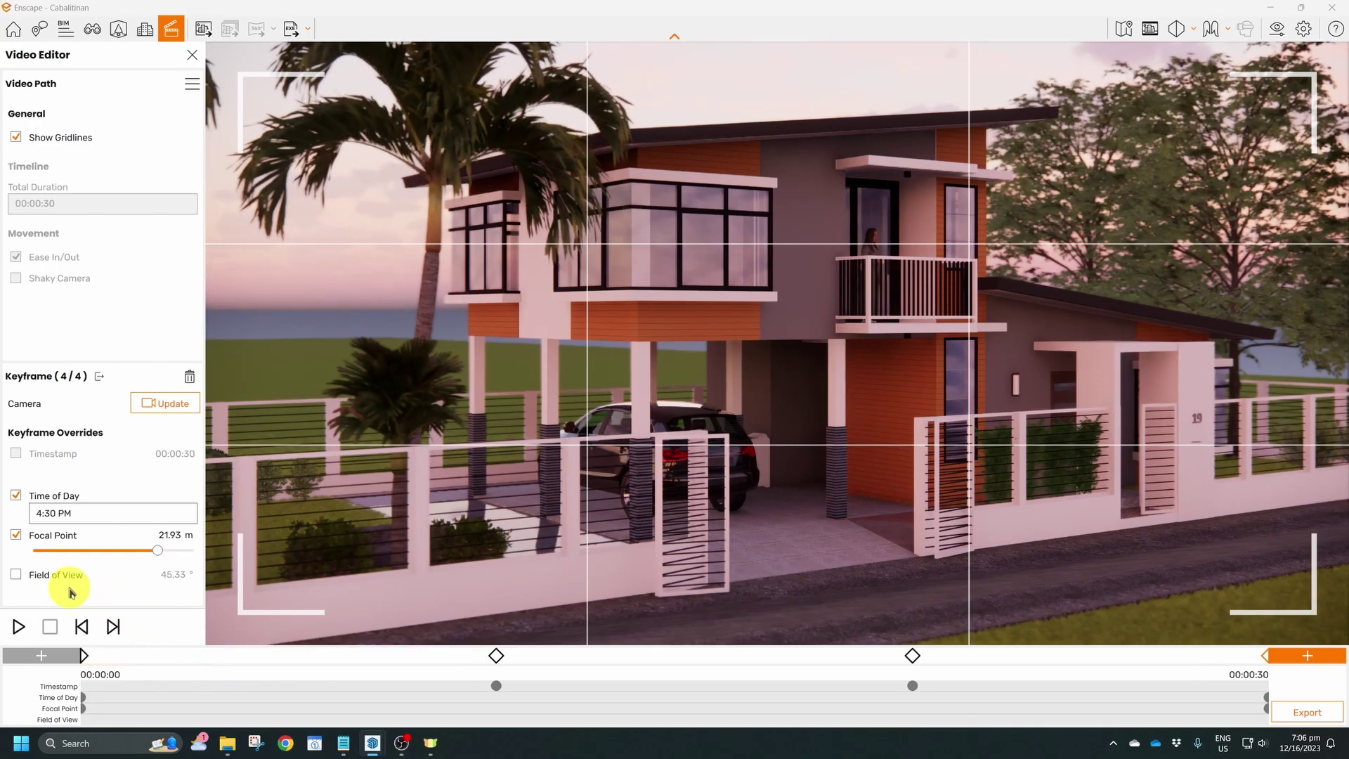
# - Return to the first keyframe and move the camera back from the house to examine the focus blur
pyautogui.click(84, 657)
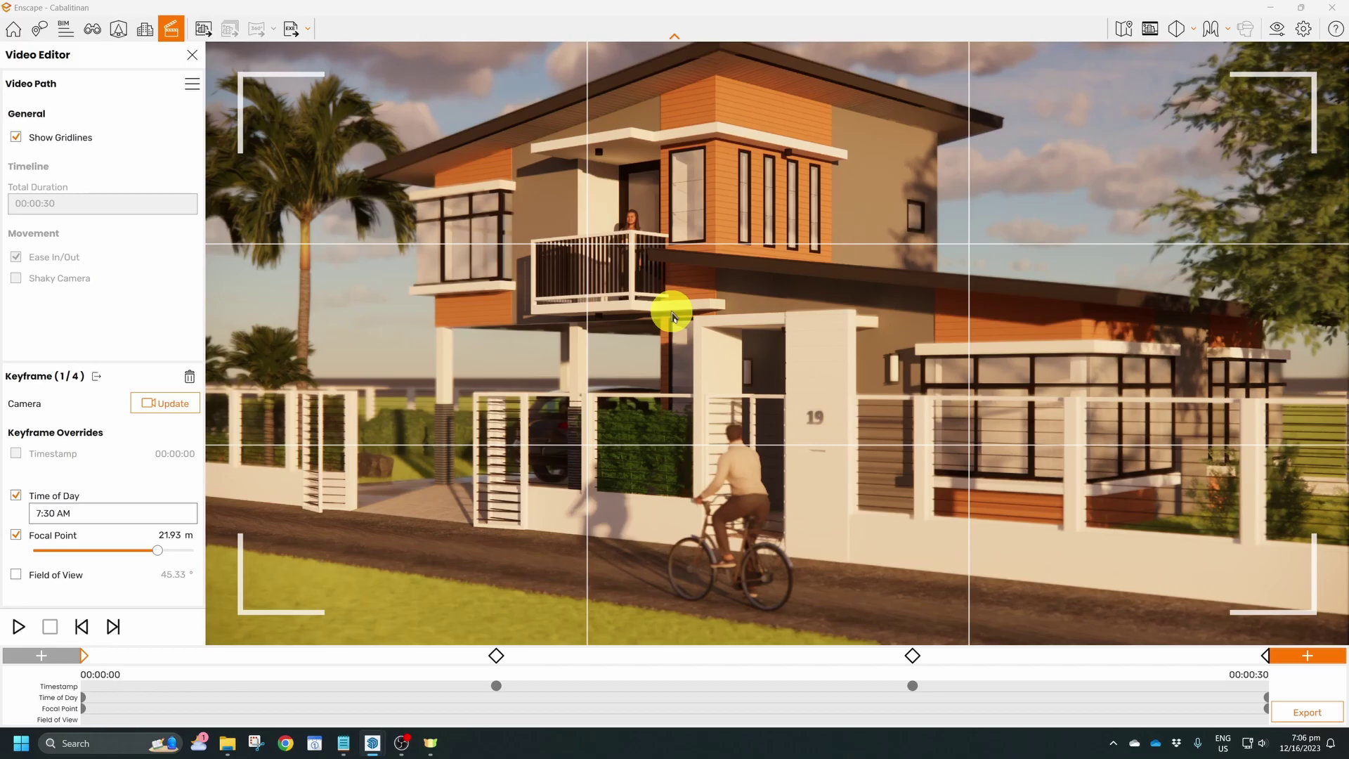
pyautogui.scroll(-5, 672, 317)
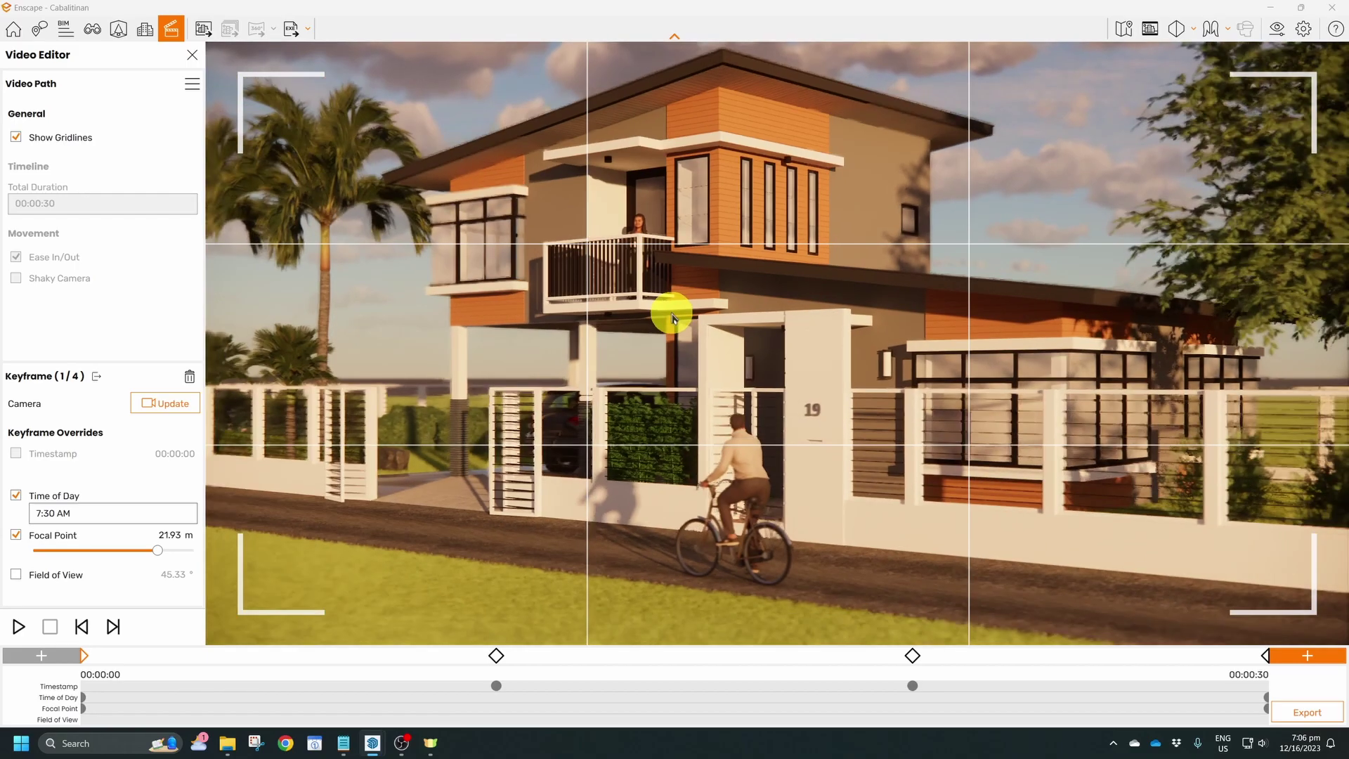
pyautogui.scroll(-4, 689, 299)
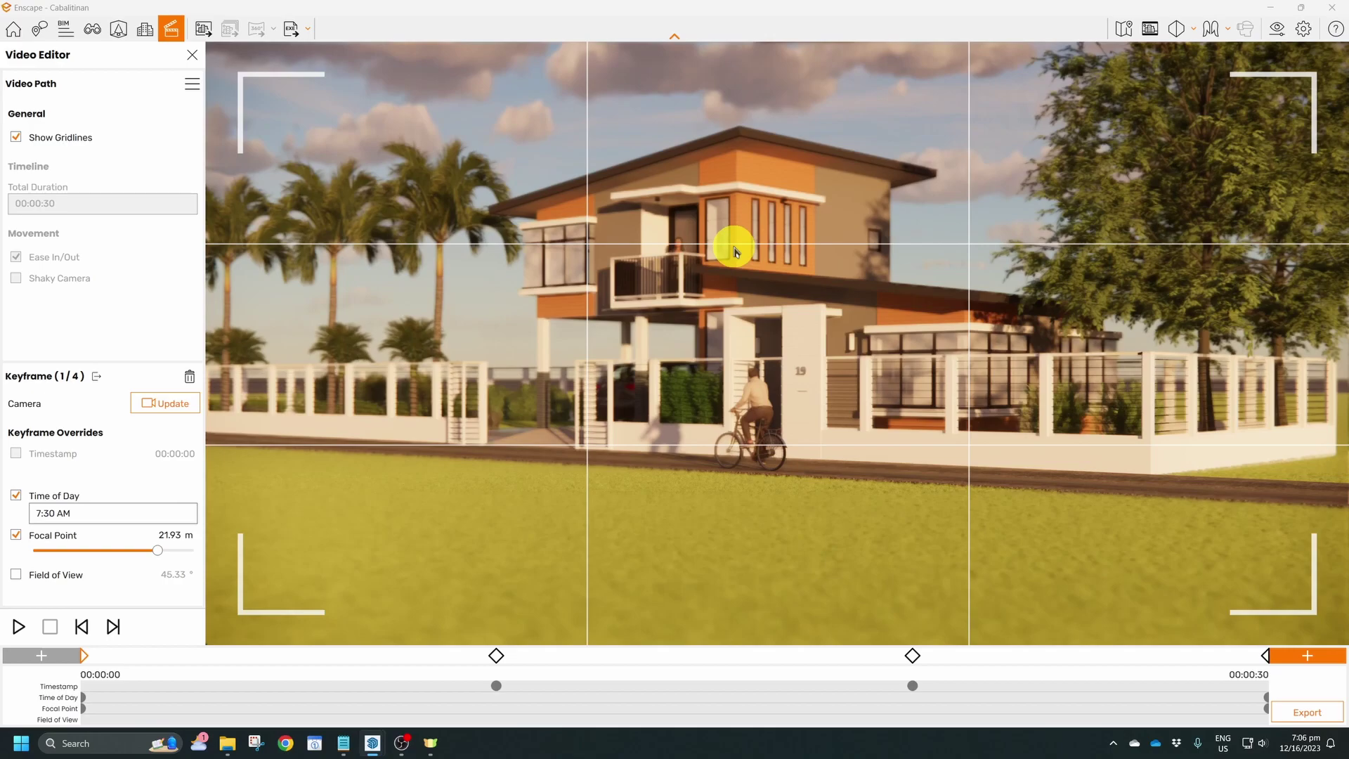
# - Switch to the saved Scene 1 view, reopen the Video Editor and select the first keyframe
pyautogui.click(118, 32)
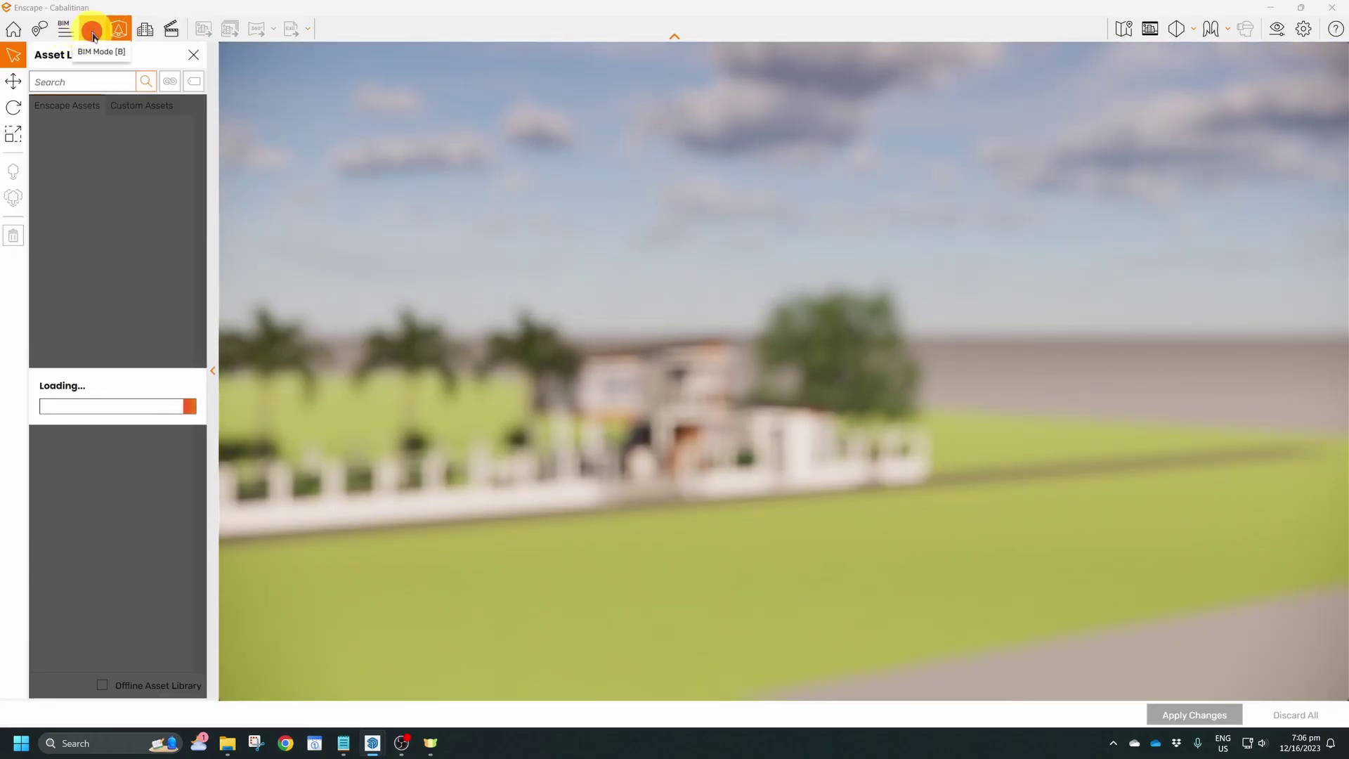
pyautogui.click(92, 31)
pyautogui.click(71, 197)
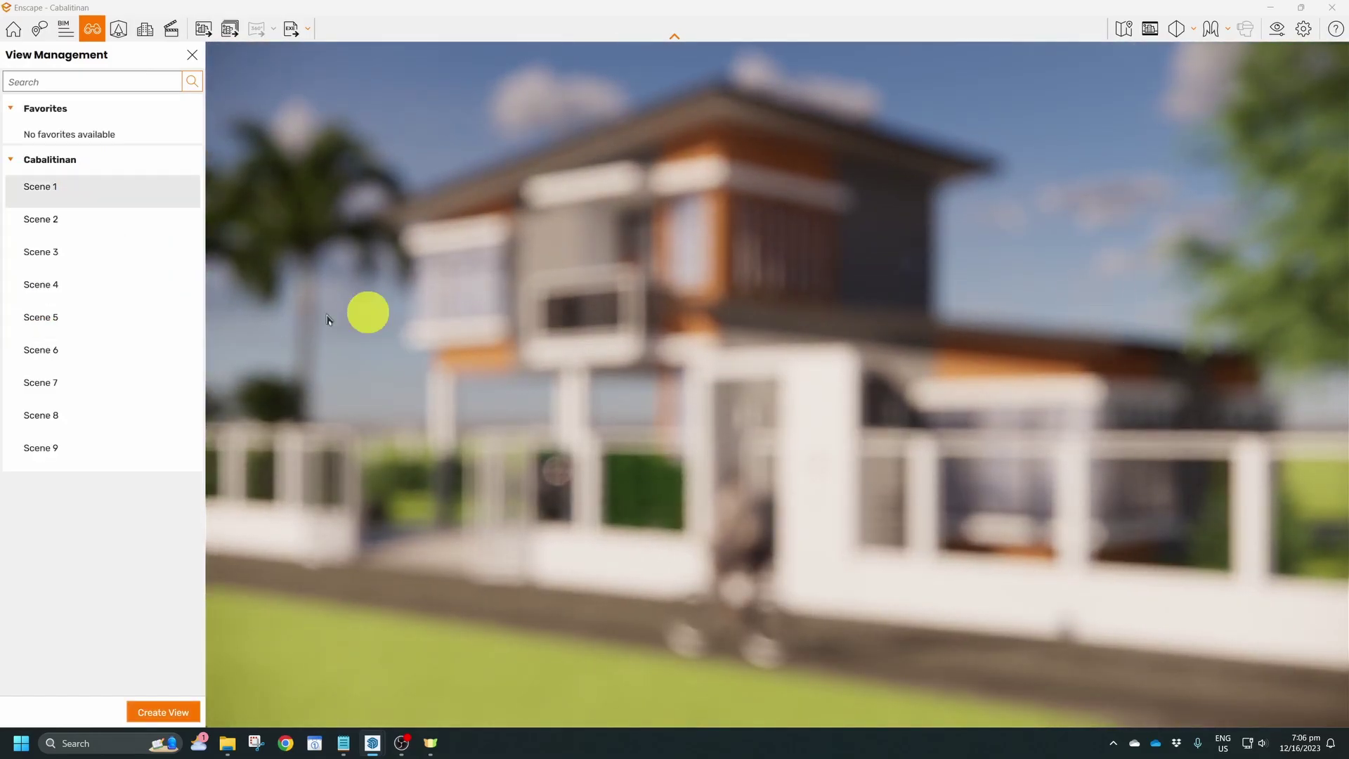
pyautogui.click(192, 55)
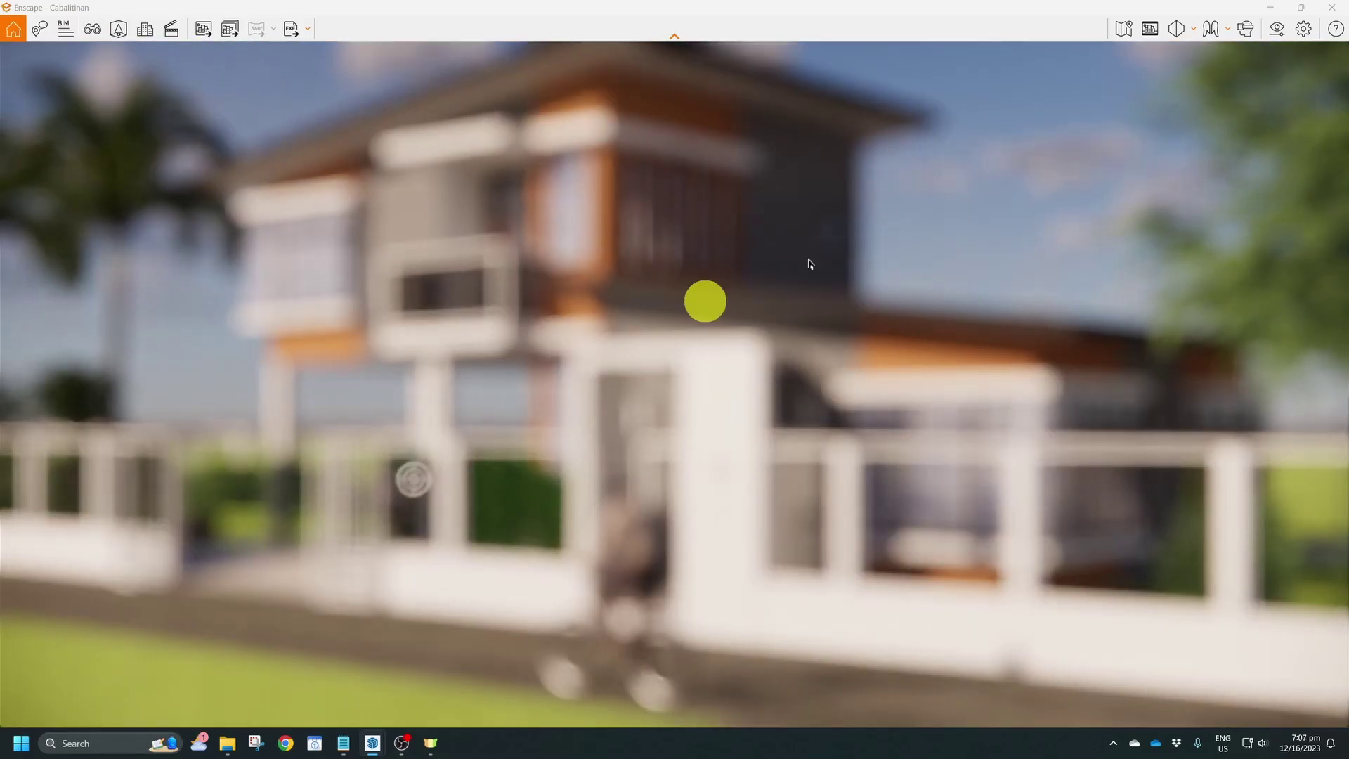
pyautogui.click(171, 32)
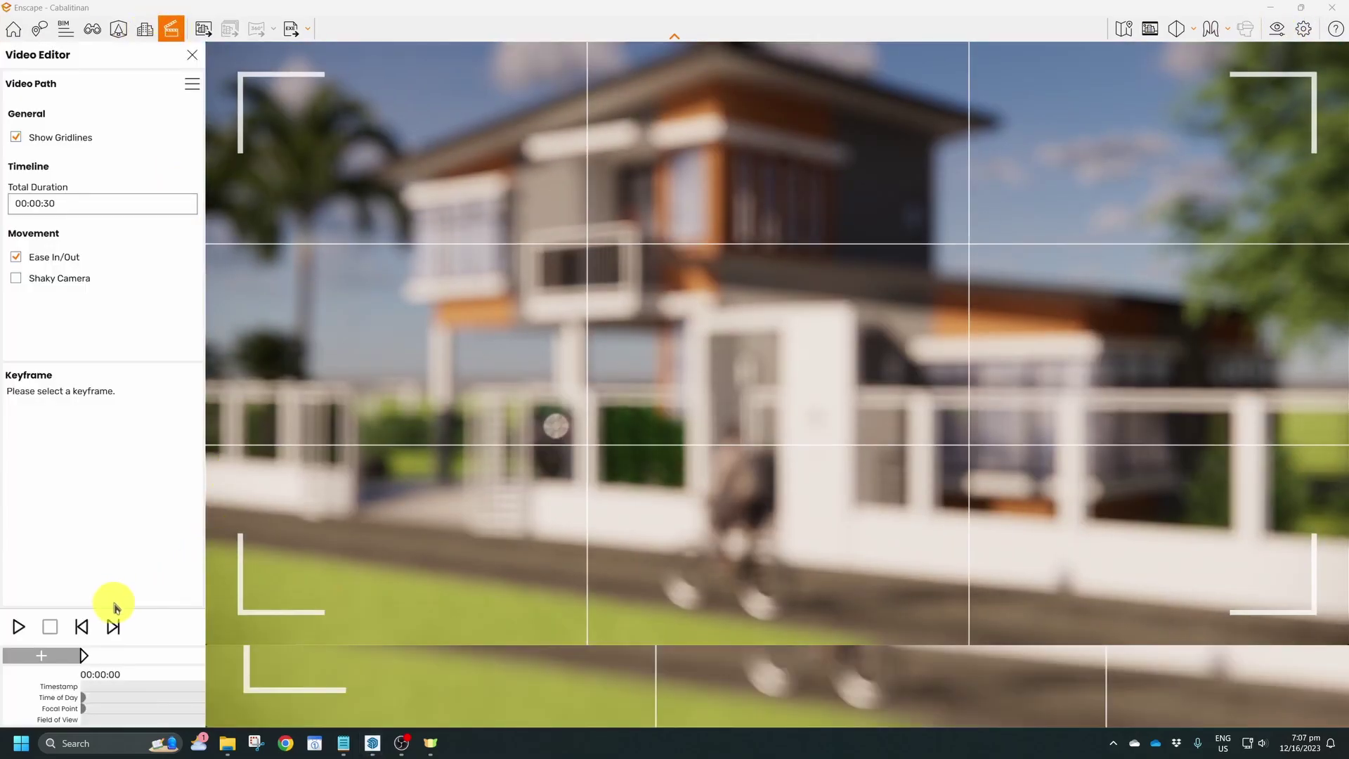
pyautogui.click(85, 658)
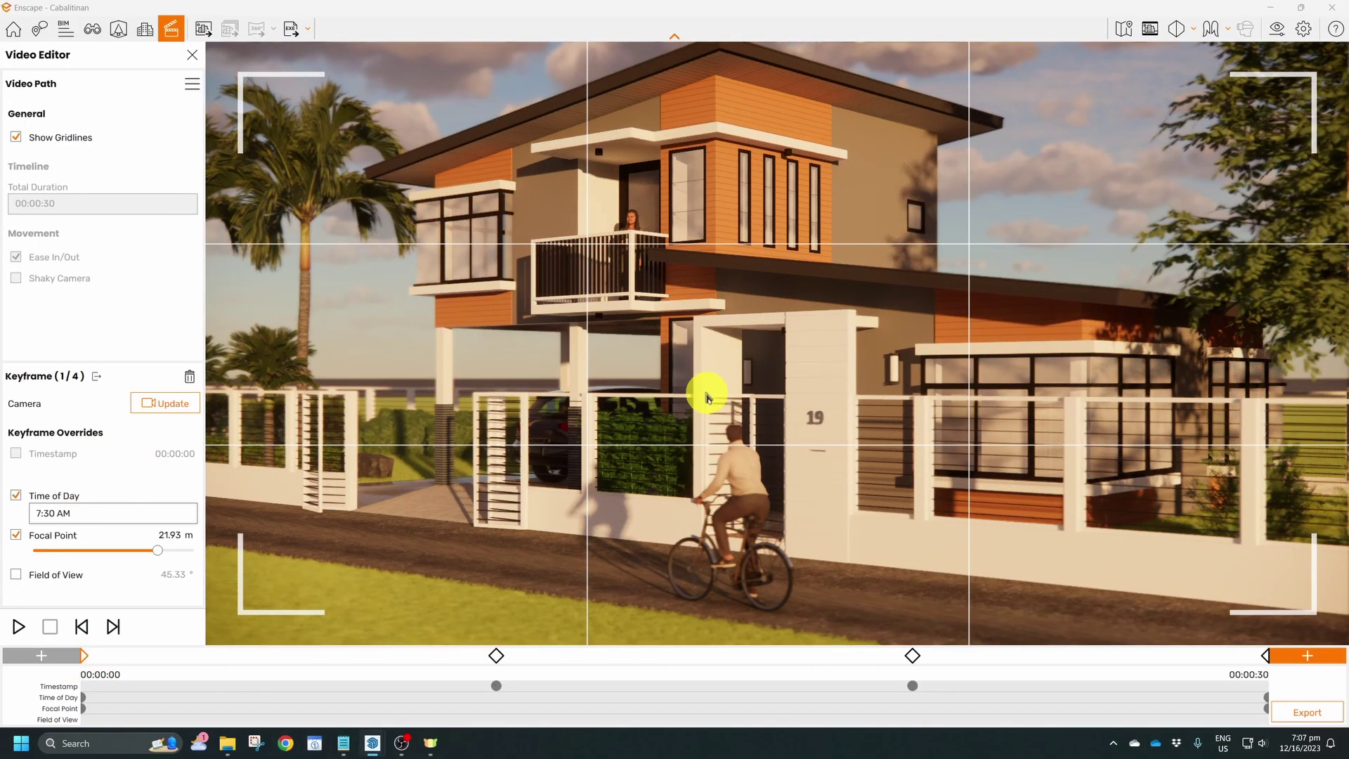
# - Enable the first keyframe's Field of View override at 51.83° and shift the camera framing of the house slightly sideways
pyautogui.scroll(-6, 700, 395)
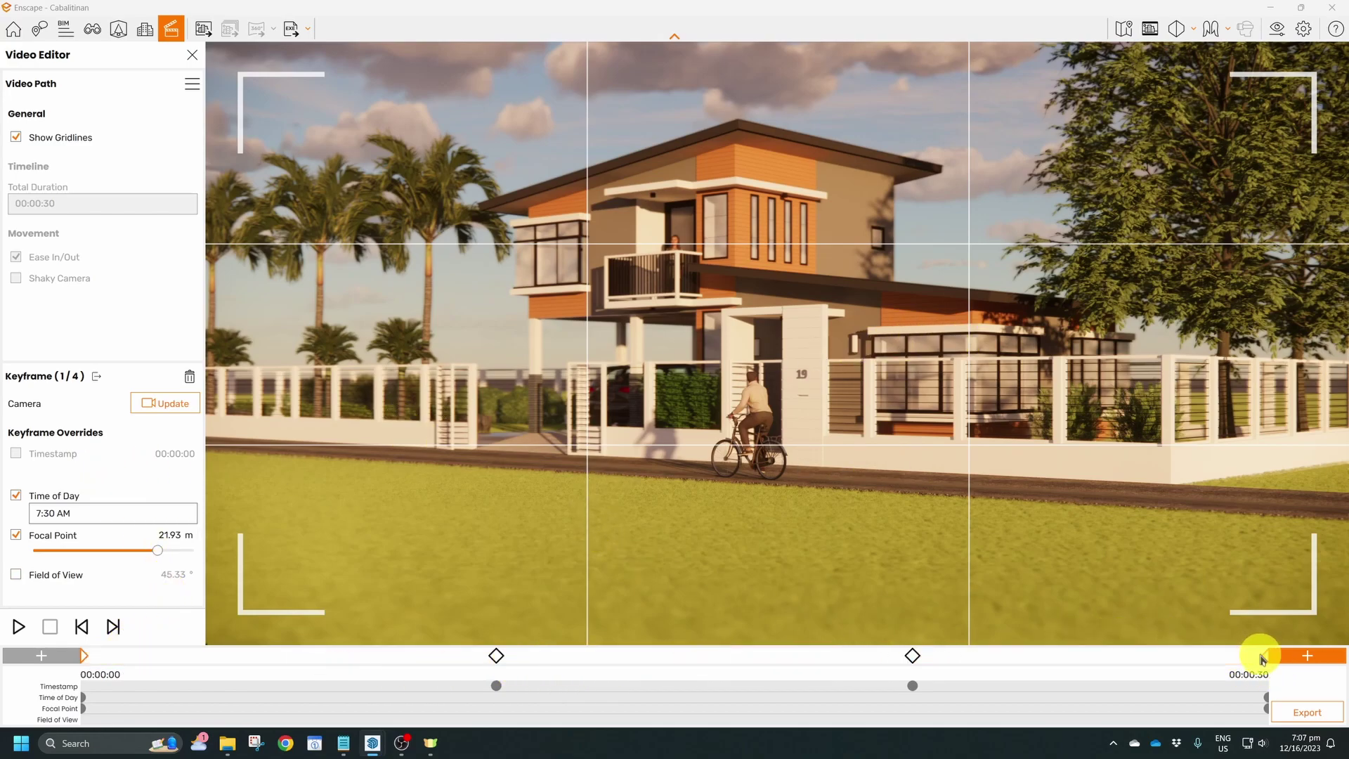
pyautogui.click(96, 379)
pyautogui.click(84, 656)
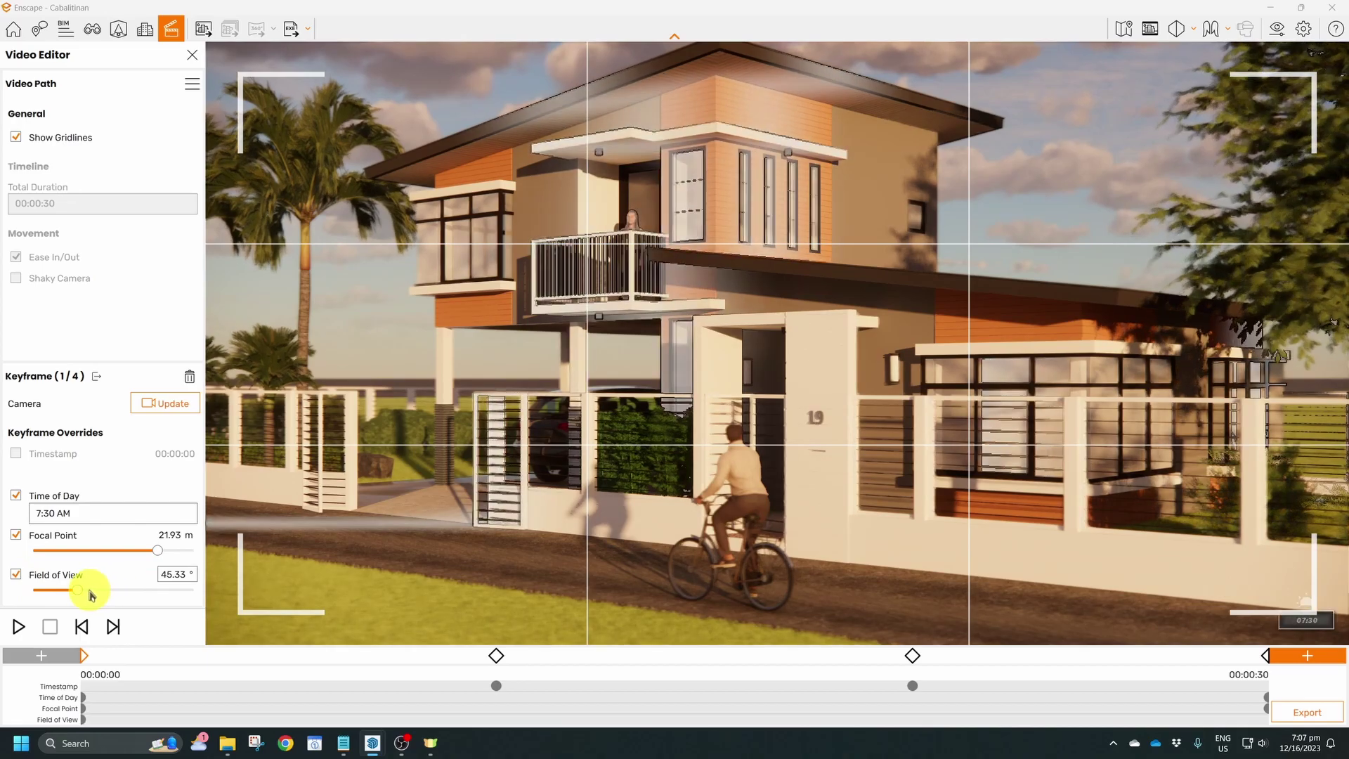
pyautogui.moveTo(87, 595); pyautogui.dragTo(103, 595)
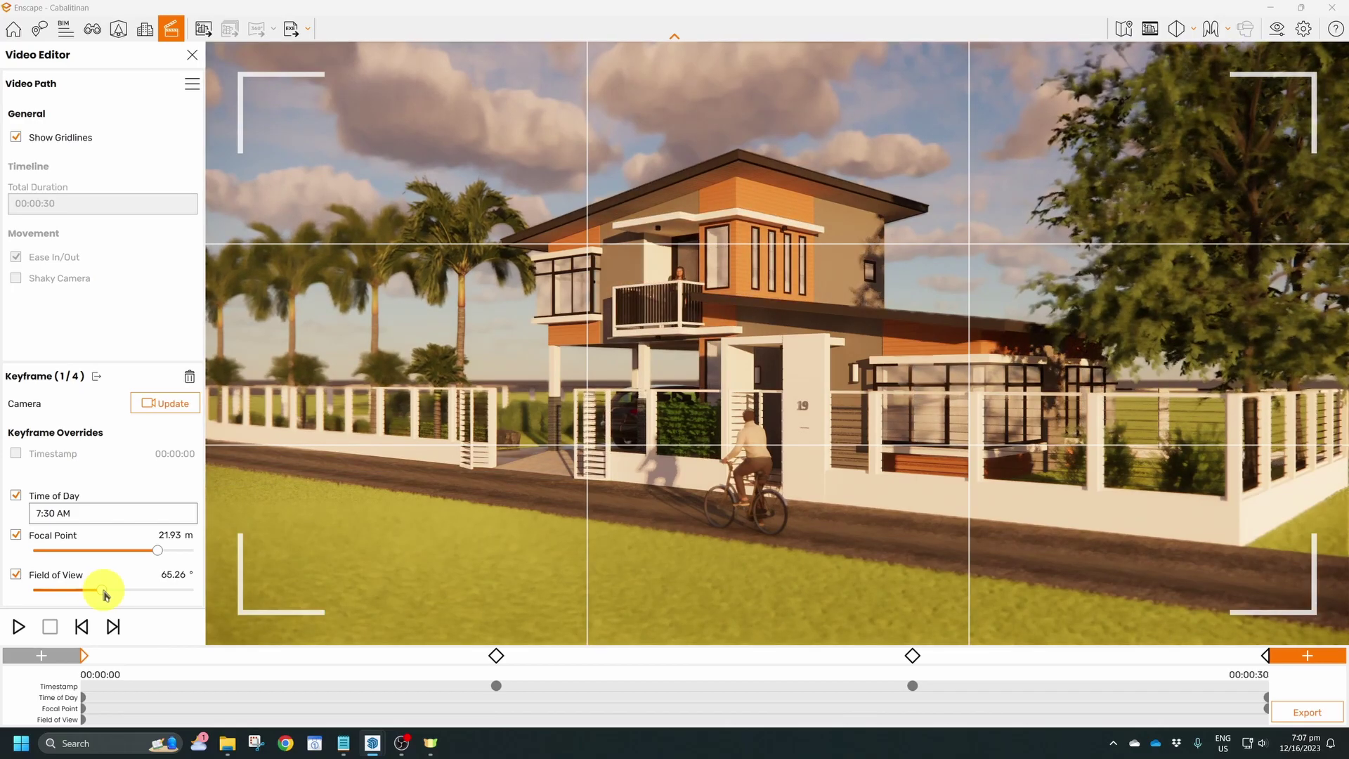
pyautogui.moveTo(109, 594)
pyautogui.mouseDown()
pyautogui.moveTo(122, 591)
pyautogui.moveTo(90, 576)
pyautogui.mouseUp()
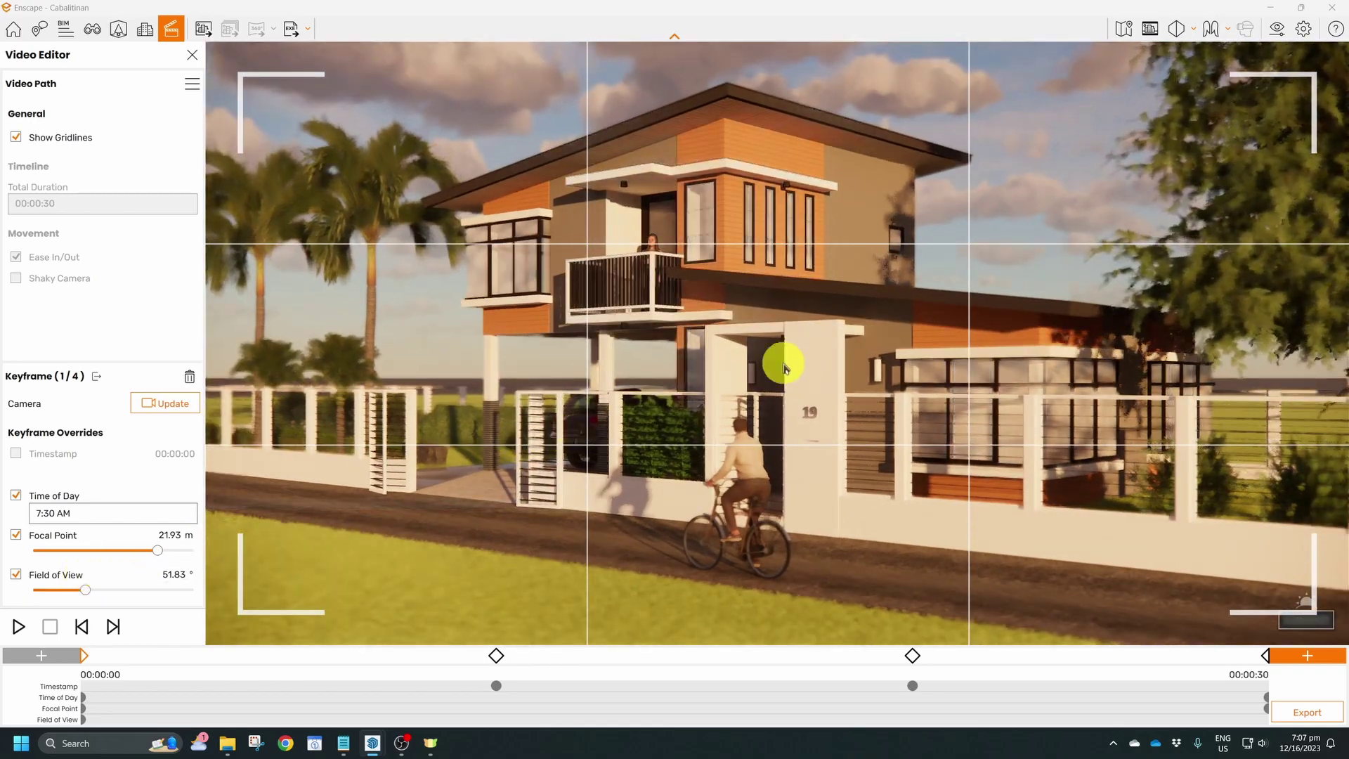
pyautogui.moveTo(743, 341); pyautogui.dragTo(744, 346, button='middle')
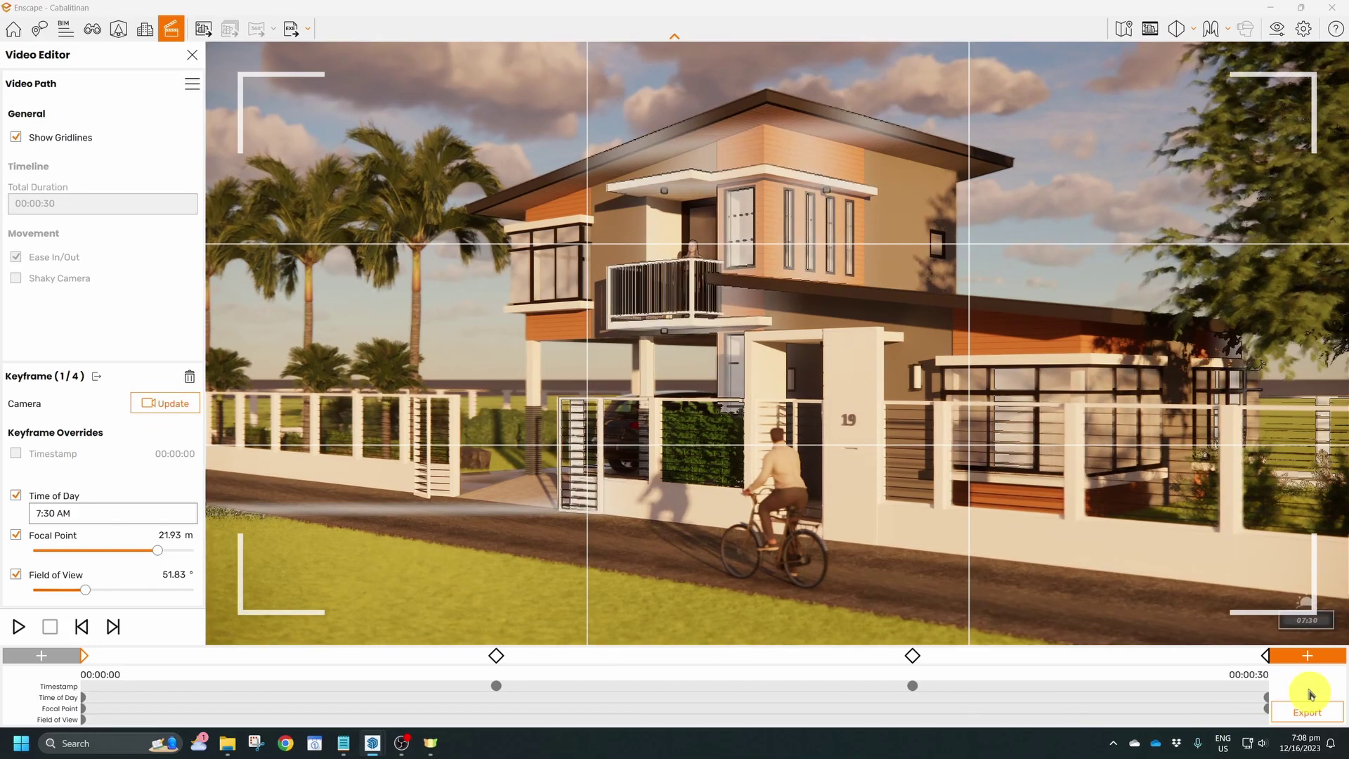
# - Enable the last keyframe's Field of View override and try moving the camera closer to the house before leaving the keyframe
pyautogui.click(1265, 655)
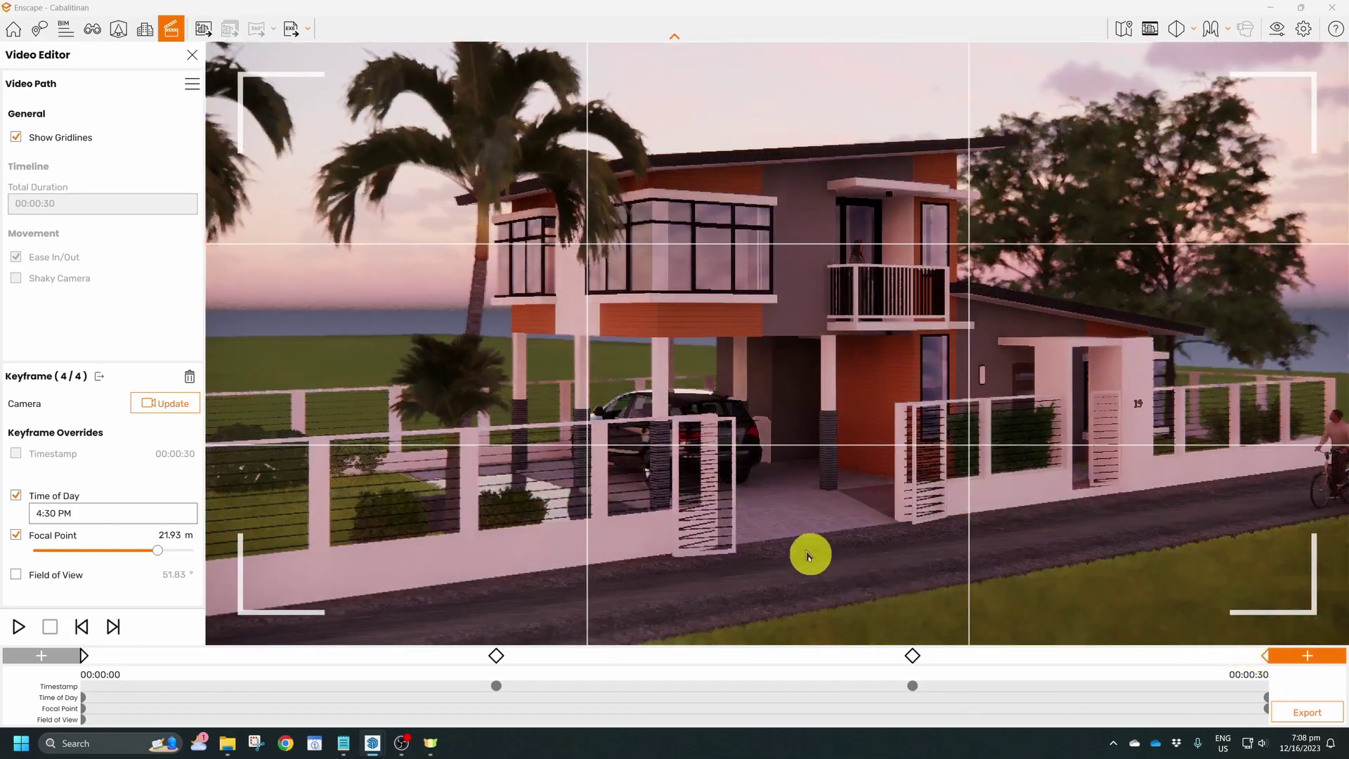
pyautogui.moveTo(801, 413); pyautogui.dragTo(750, 411, button='middle')
pyautogui.scroll(4, 809, 397)
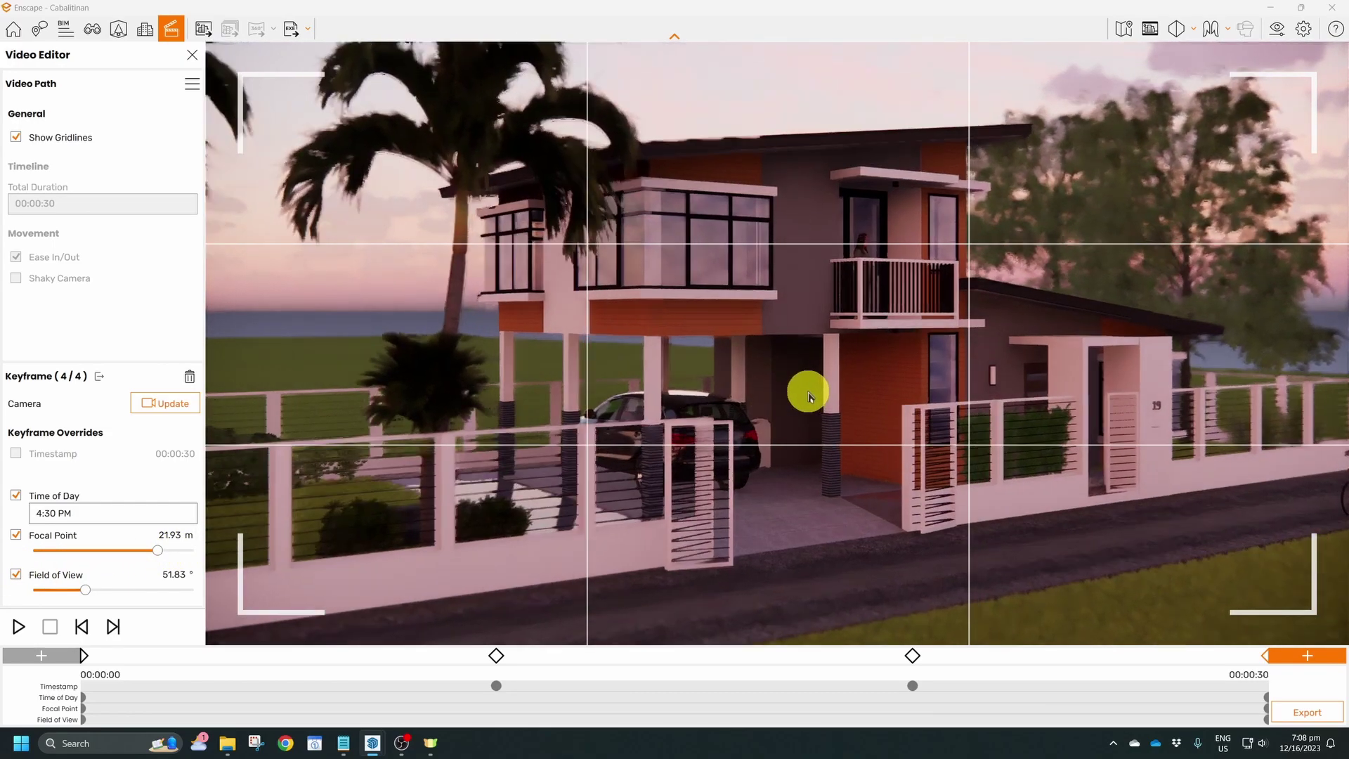
pyautogui.moveTo(817, 390); pyautogui.dragTo(780, 402, button='middle')
pyautogui.scroll(1, 759, 393)
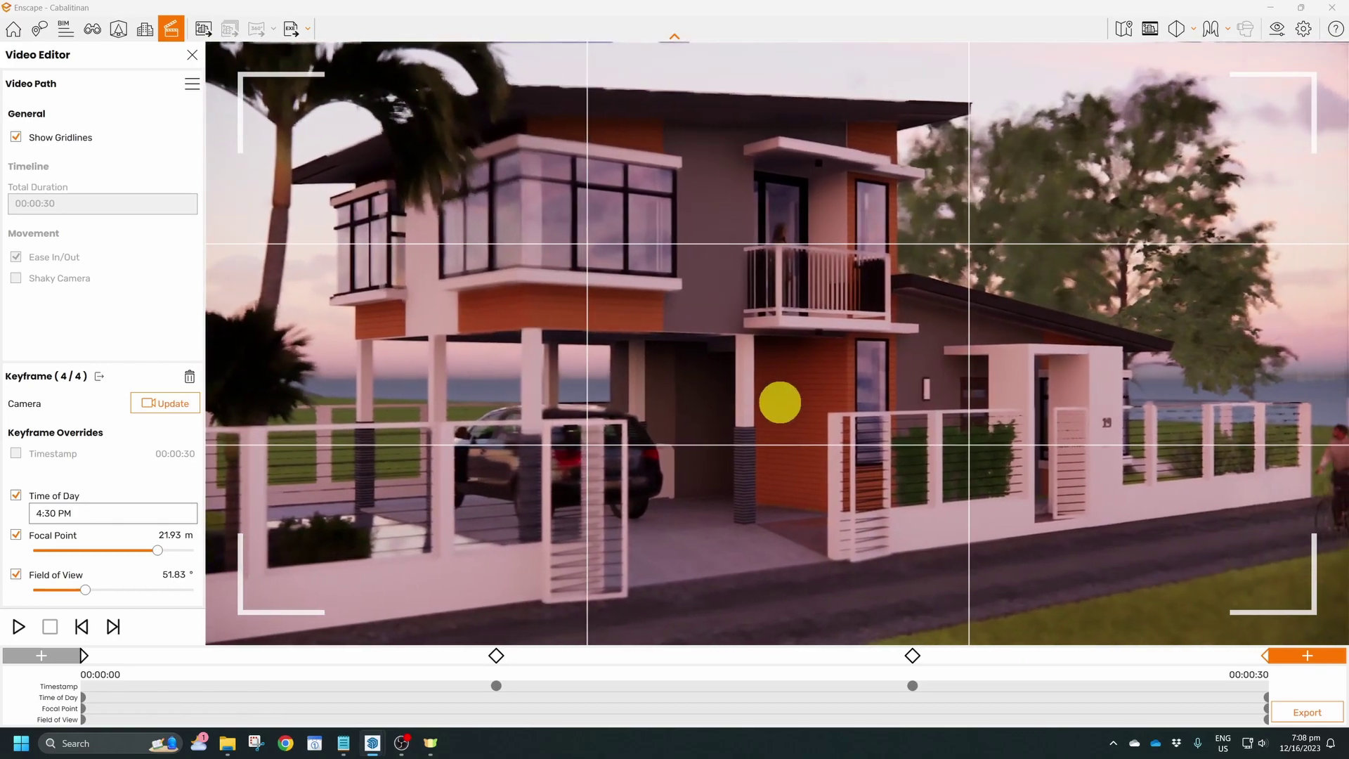
pyautogui.scroll(1, 780, 402)
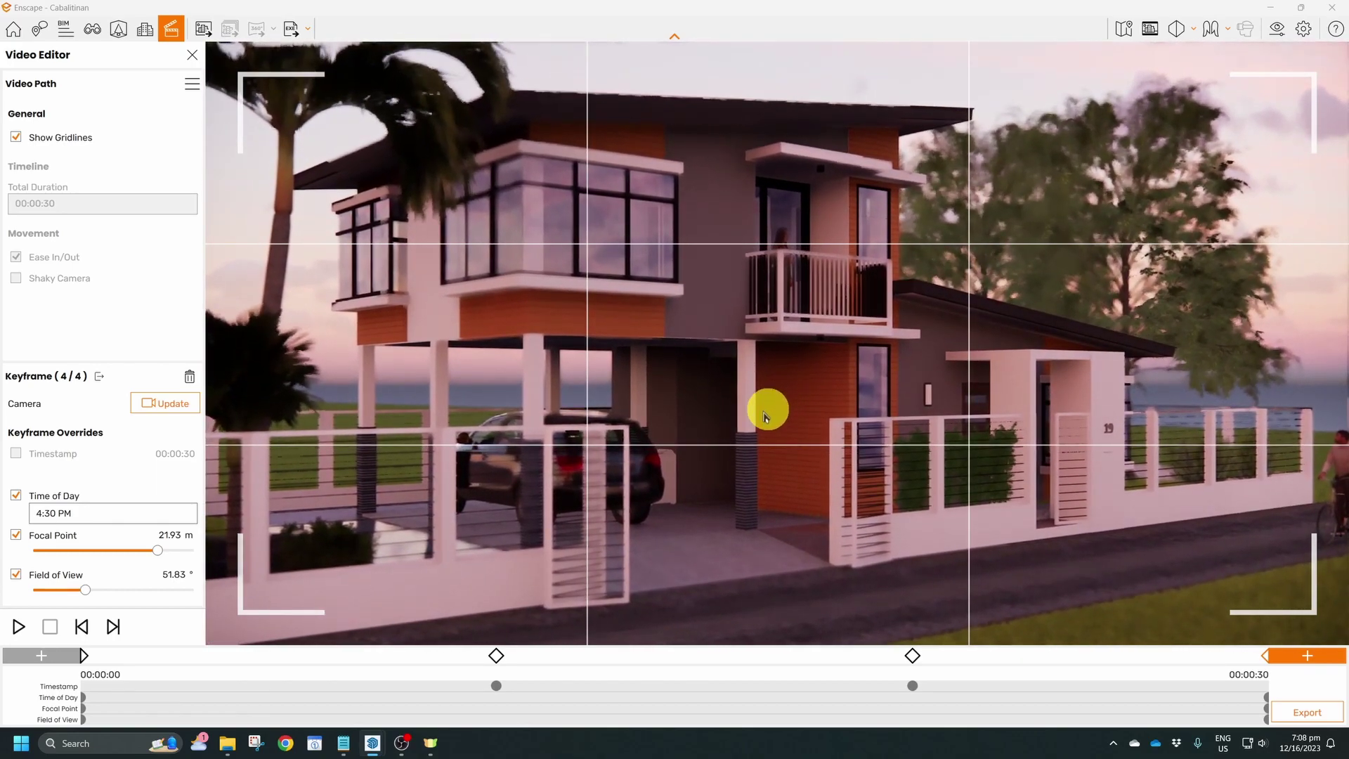
pyautogui.scroll(-2, 771, 413)
pyautogui.click(103, 381)
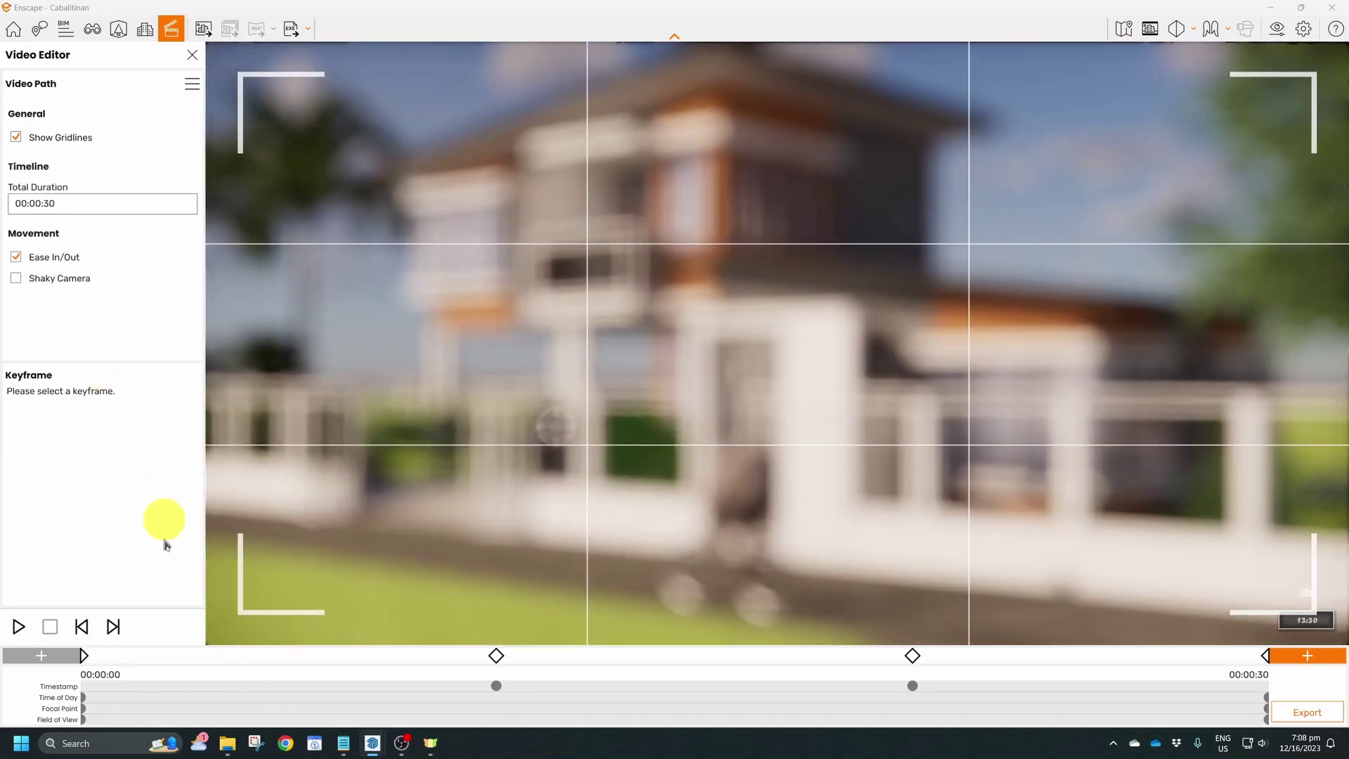
# - Set the last keyframe's field of view to 37.96°, reframe the whole house and update the keyframe's camera
pyautogui.click(1264, 657)
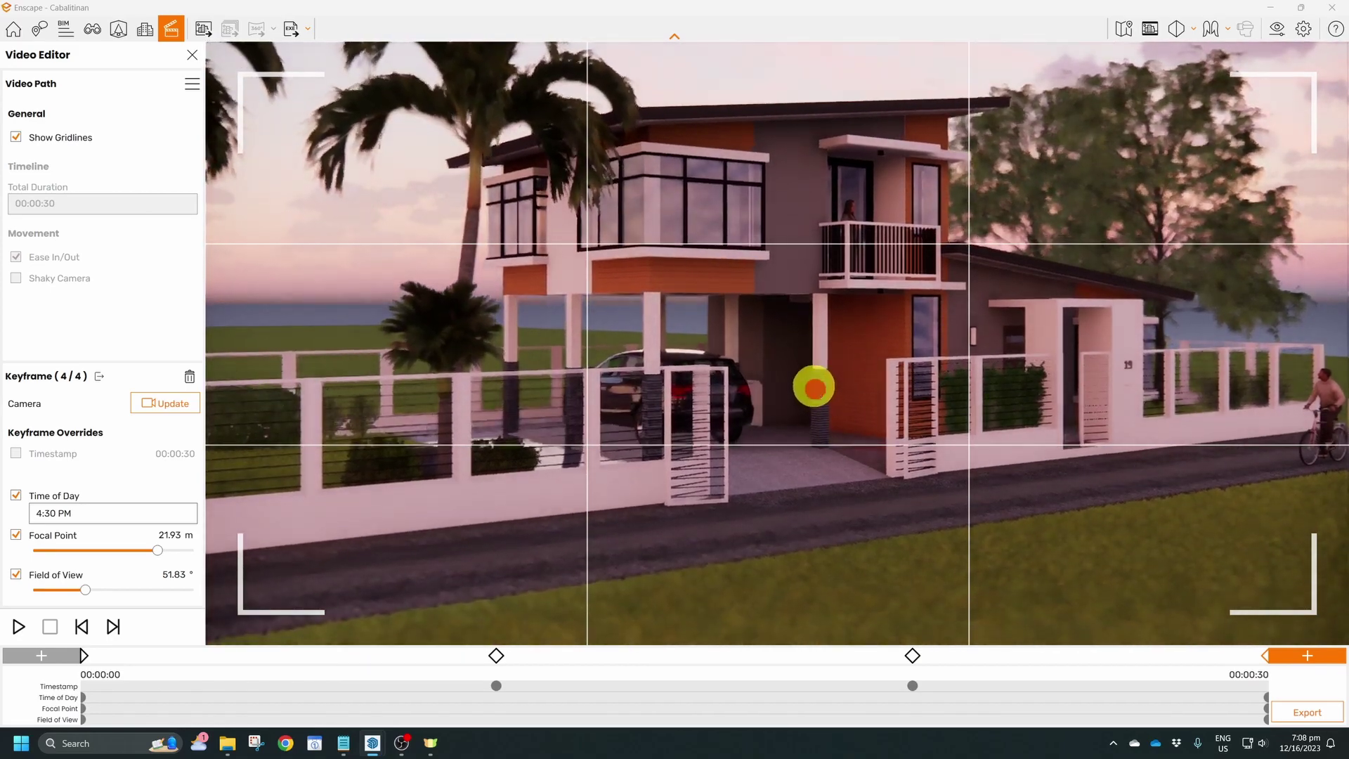
pyautogui.moveTo(813, 386); pyautogui.dragTo(814, 387)
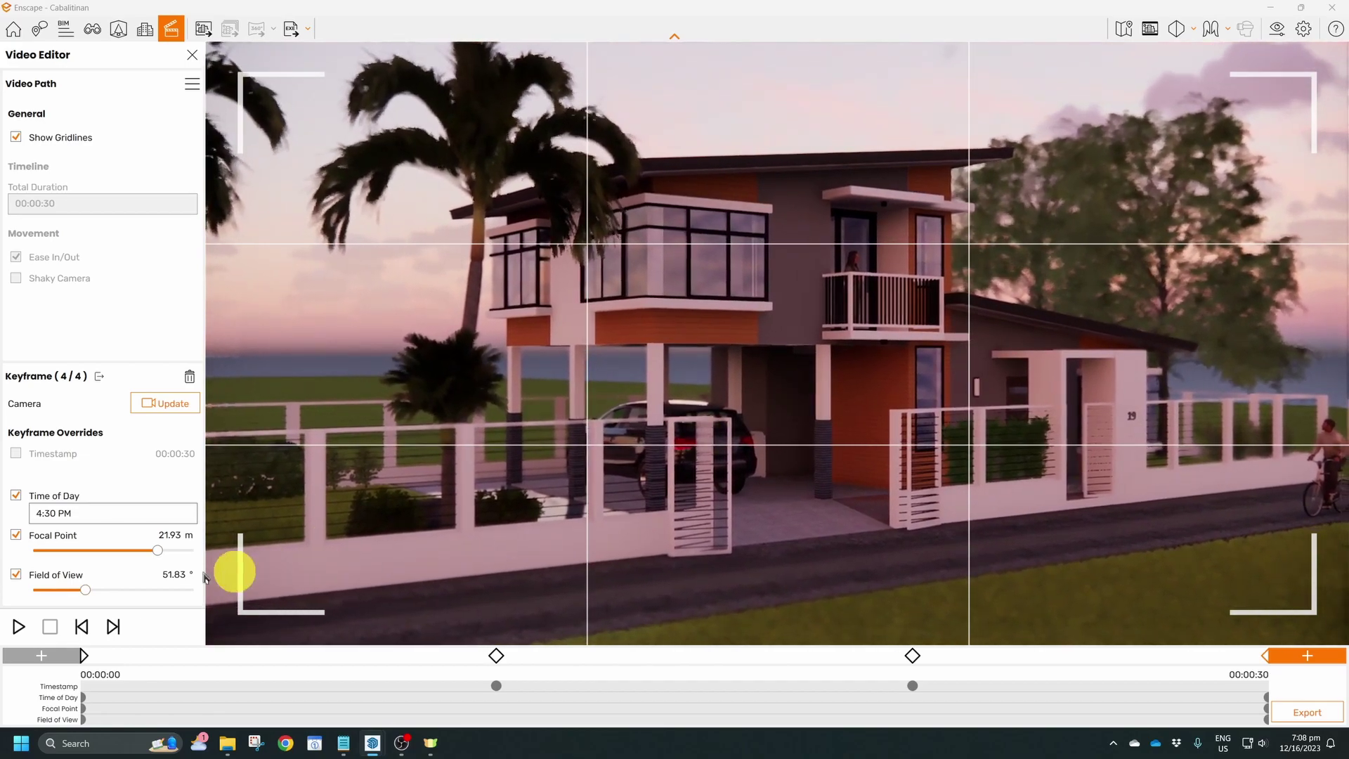
pyautogui.moveTo(83, 594); pyautogui.dragTo(69, 590)
pyautogui.moveTo(873, 444); pyautogui.dragTo(863, 449)
pyautogui.press('space')
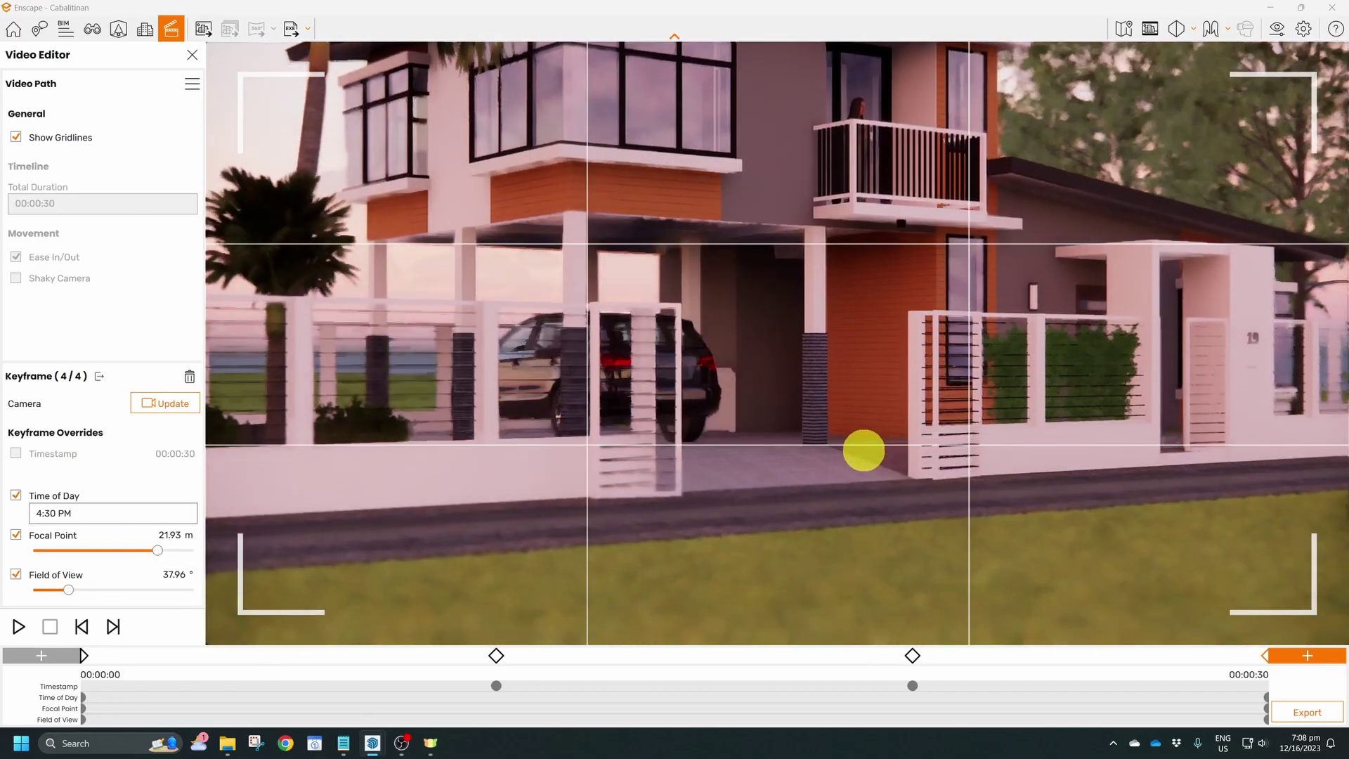
pyautogui.moveTo(843, 385); pyautogui.dragTo(835, 386)
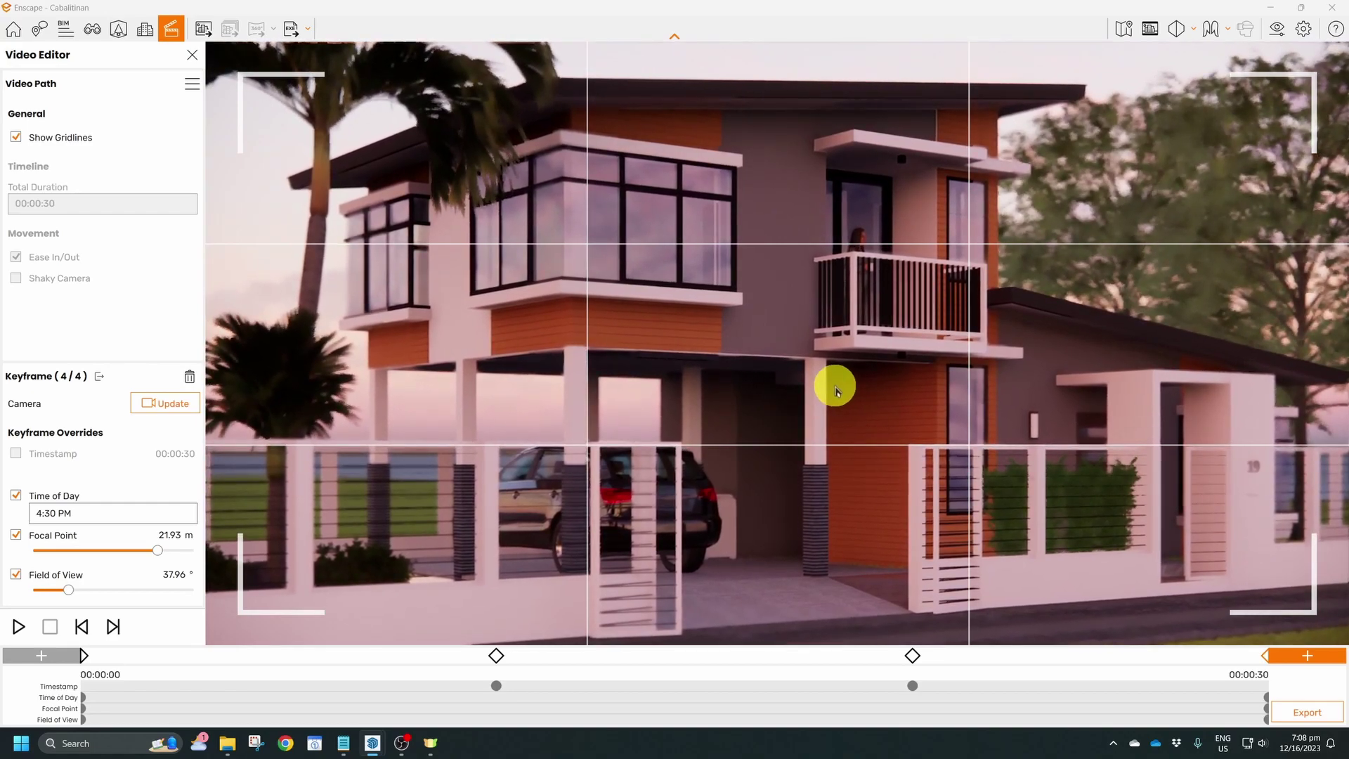
pyautogui.click(182, 406)
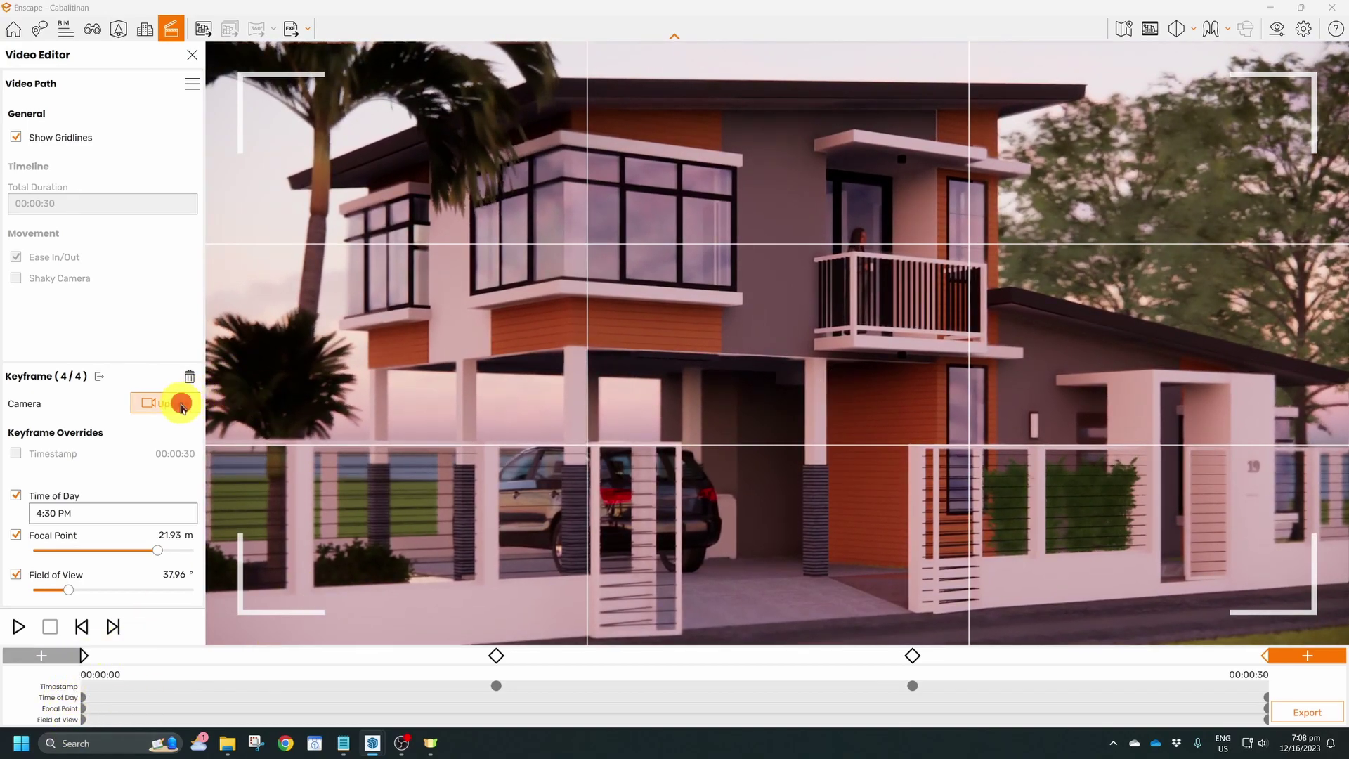
# - Preview the video path from the first keyframe, then leave and reselect that keyframe
pyautogui.click(83, 656)
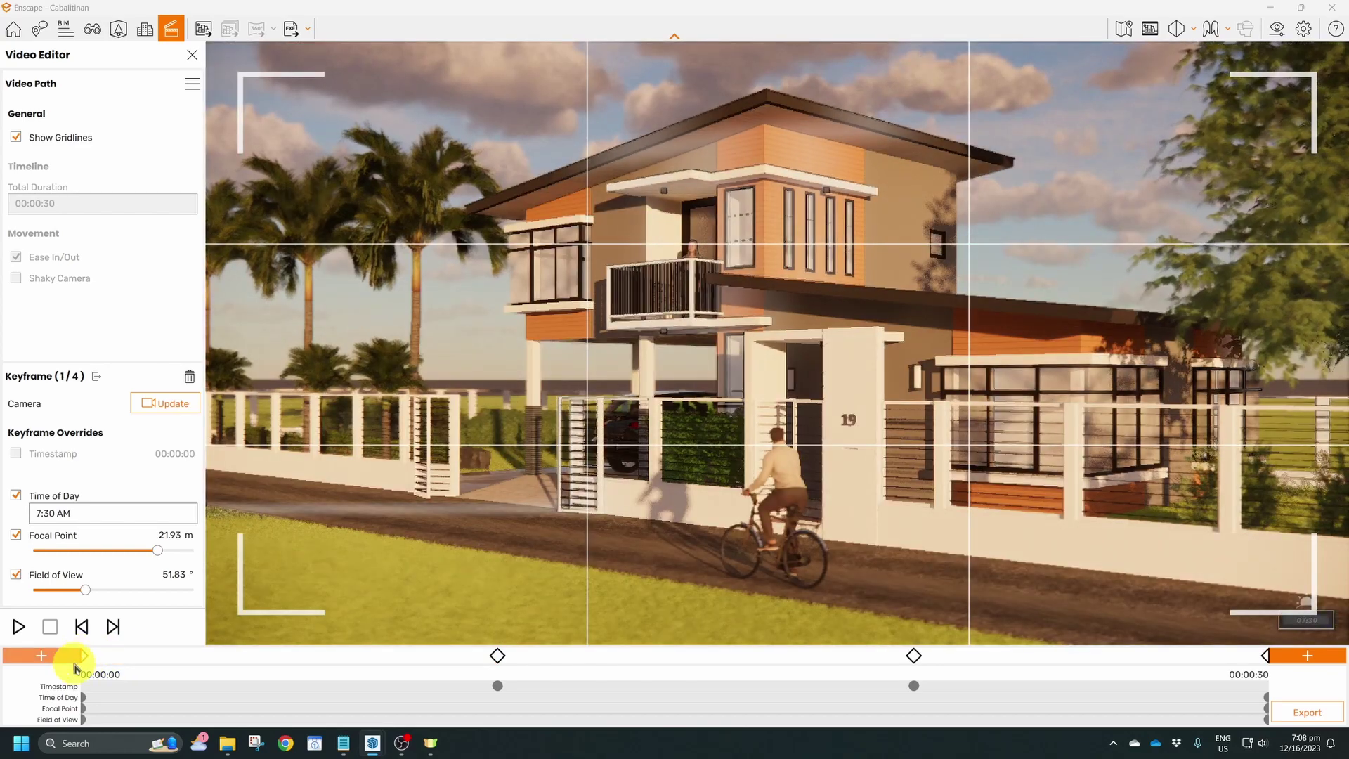
pyautogui.click(18, 629)
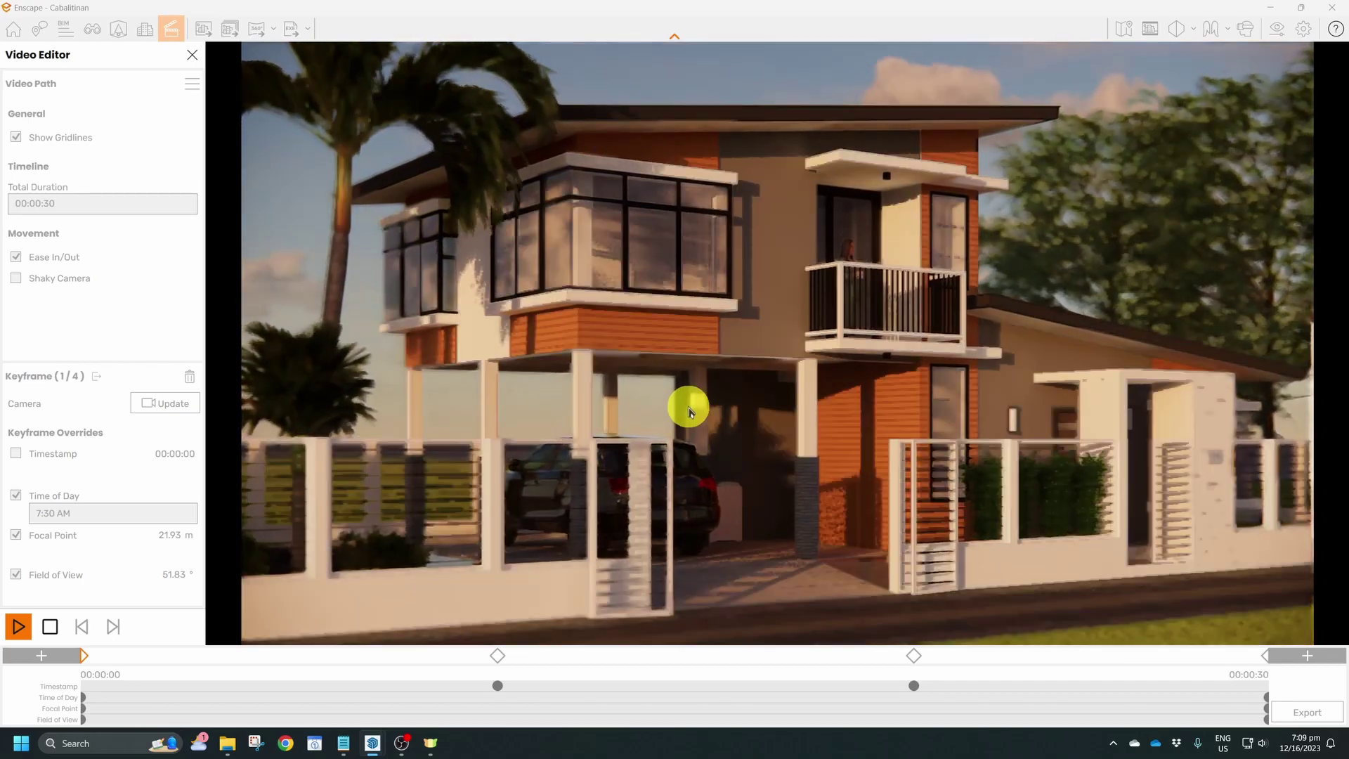
pyautogui.click(105, 657)
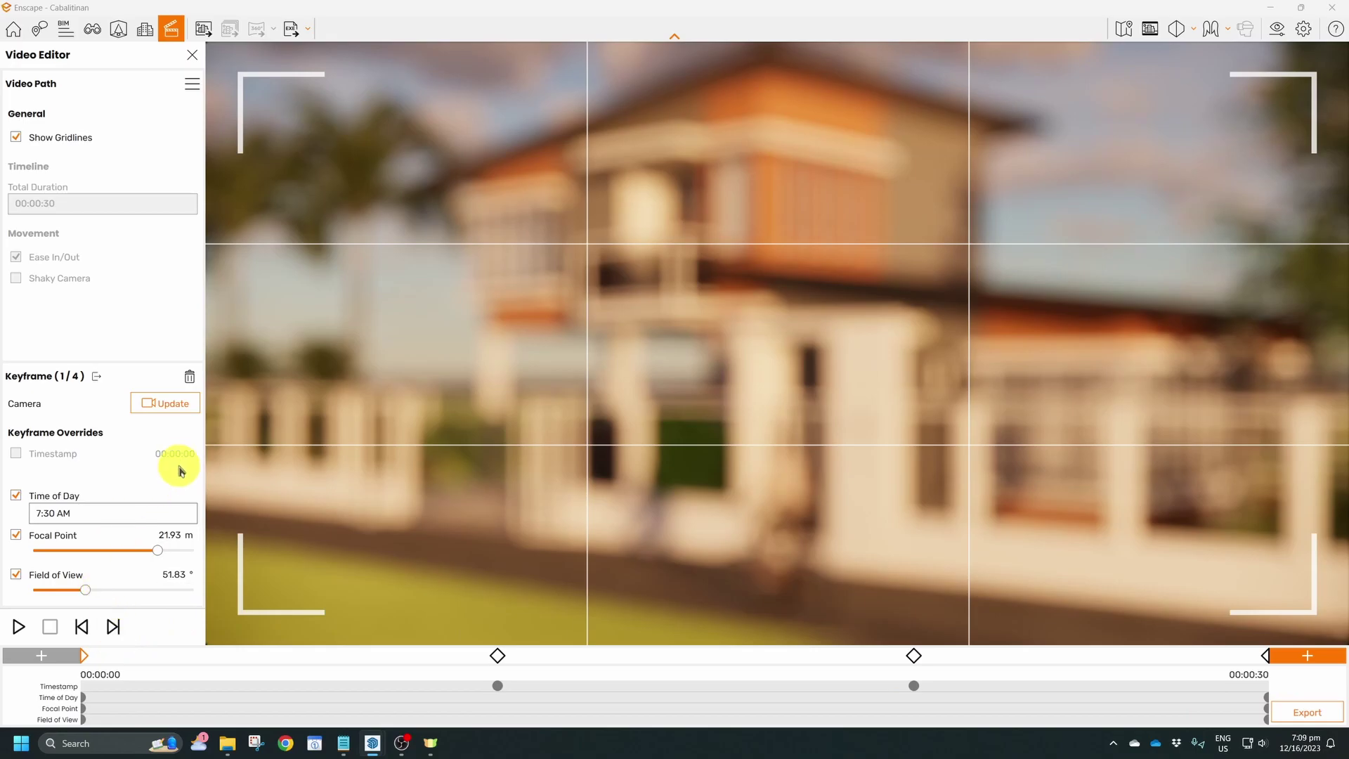
pyautogui.click(97, 381)
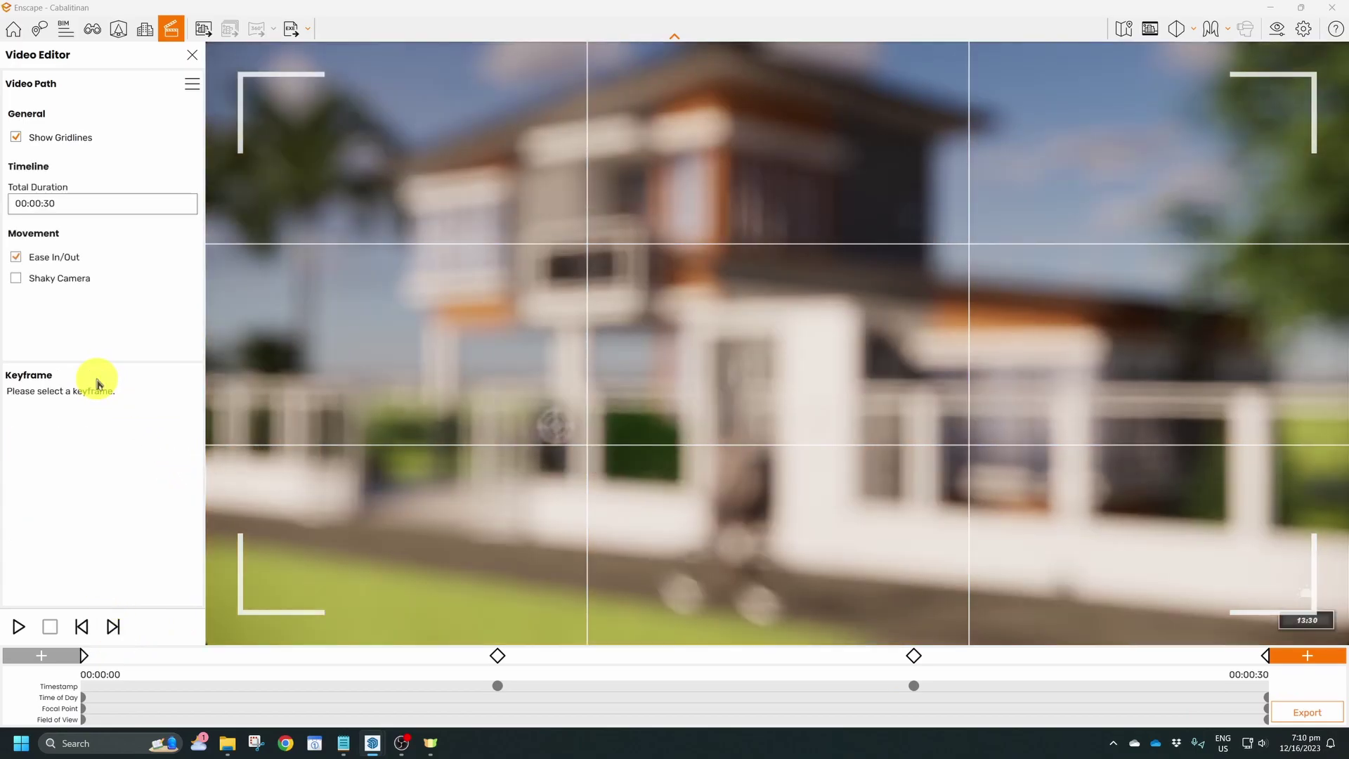
pyautogui.click(83, 656)
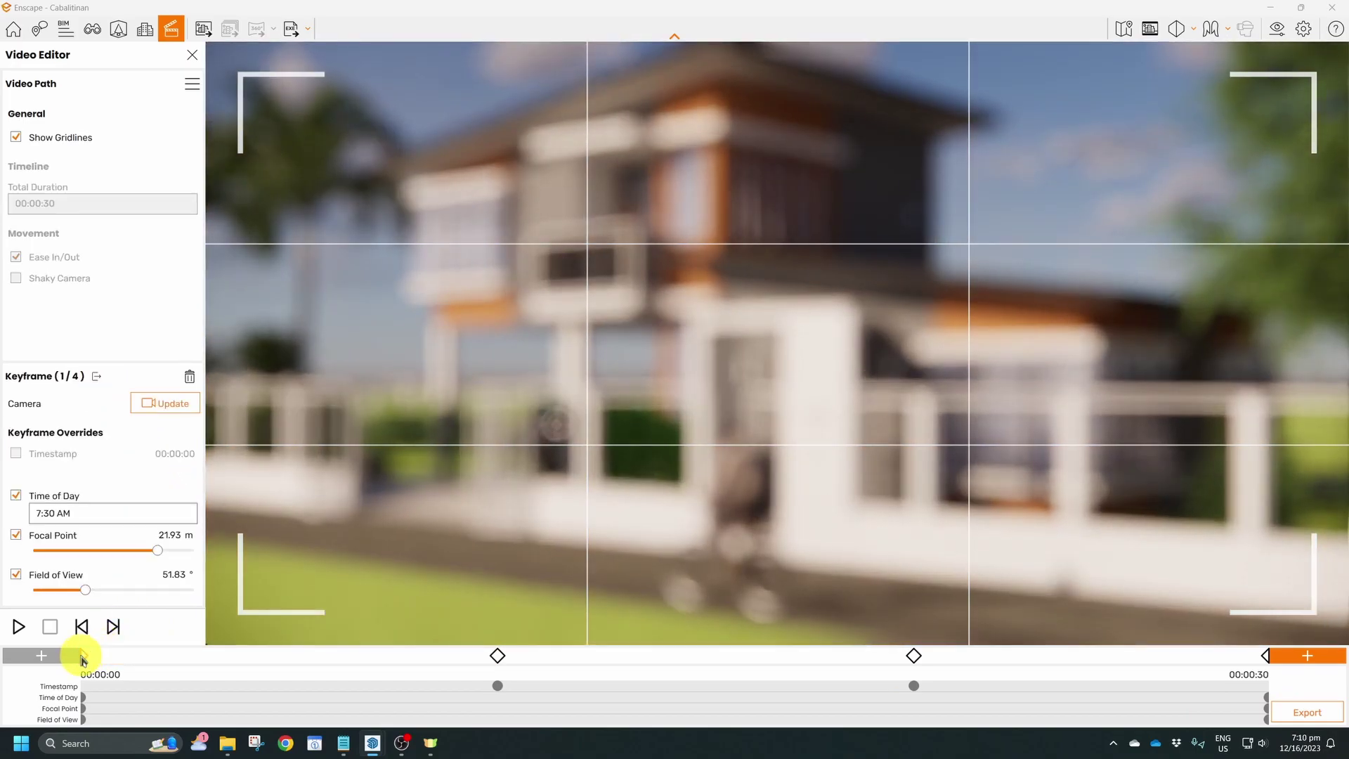
pyautogui.click(1290, 719)
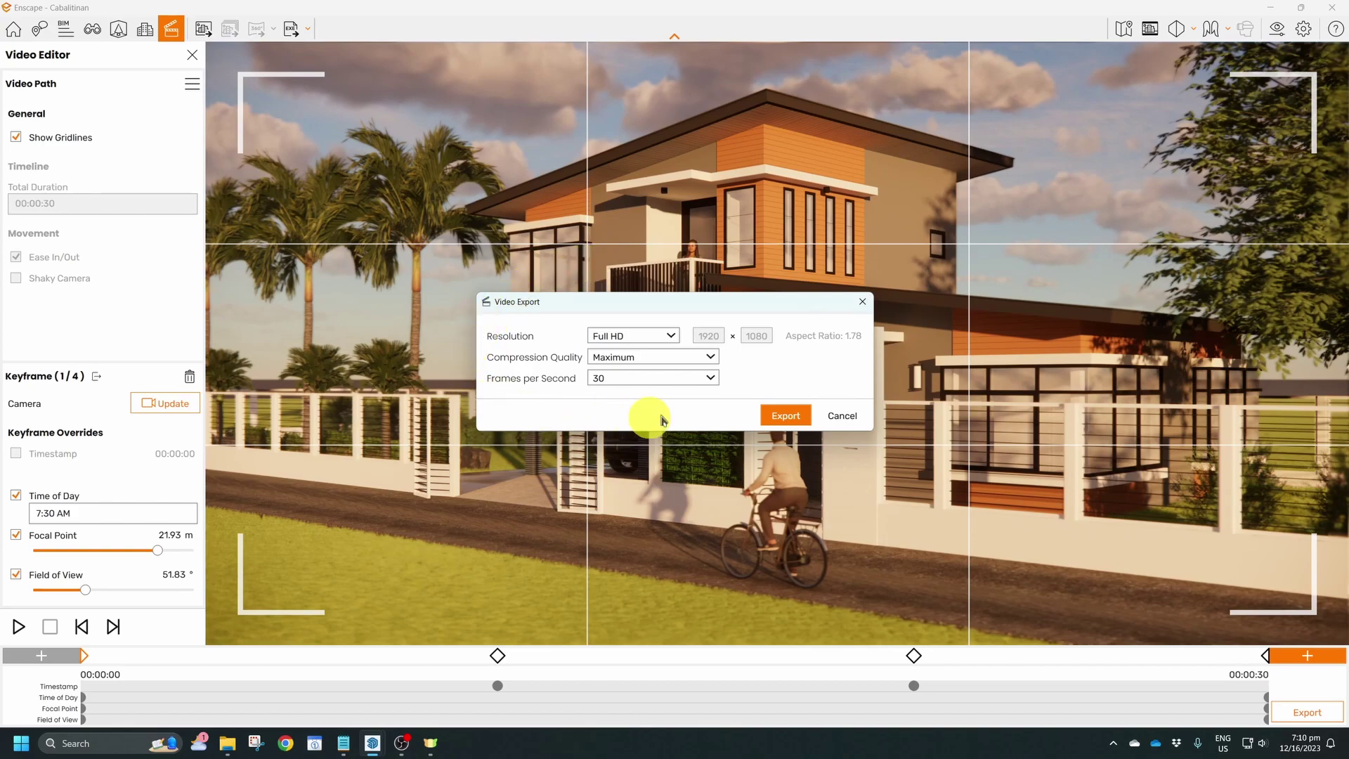
pyautogui.click(685, 379)
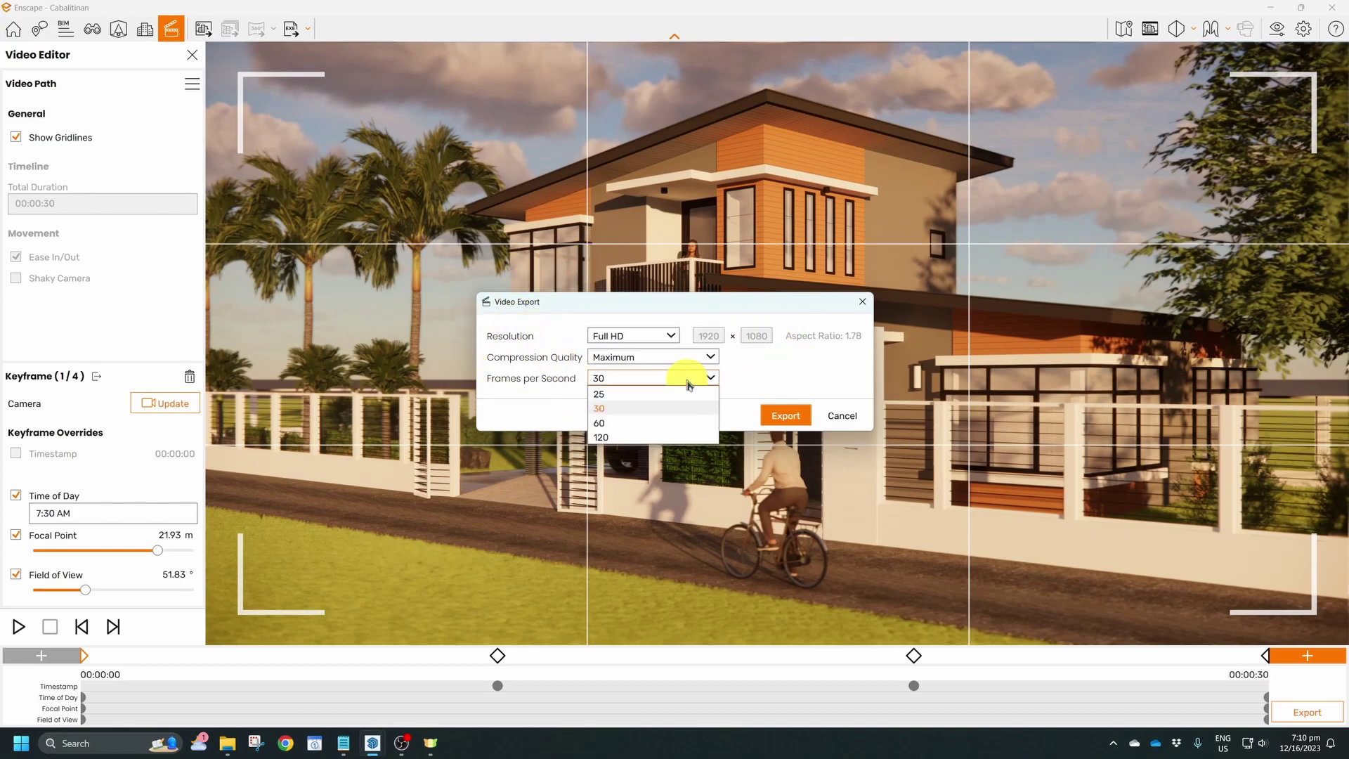
pyautogui.click(688, 384)
pyautogui.click(657, 379)
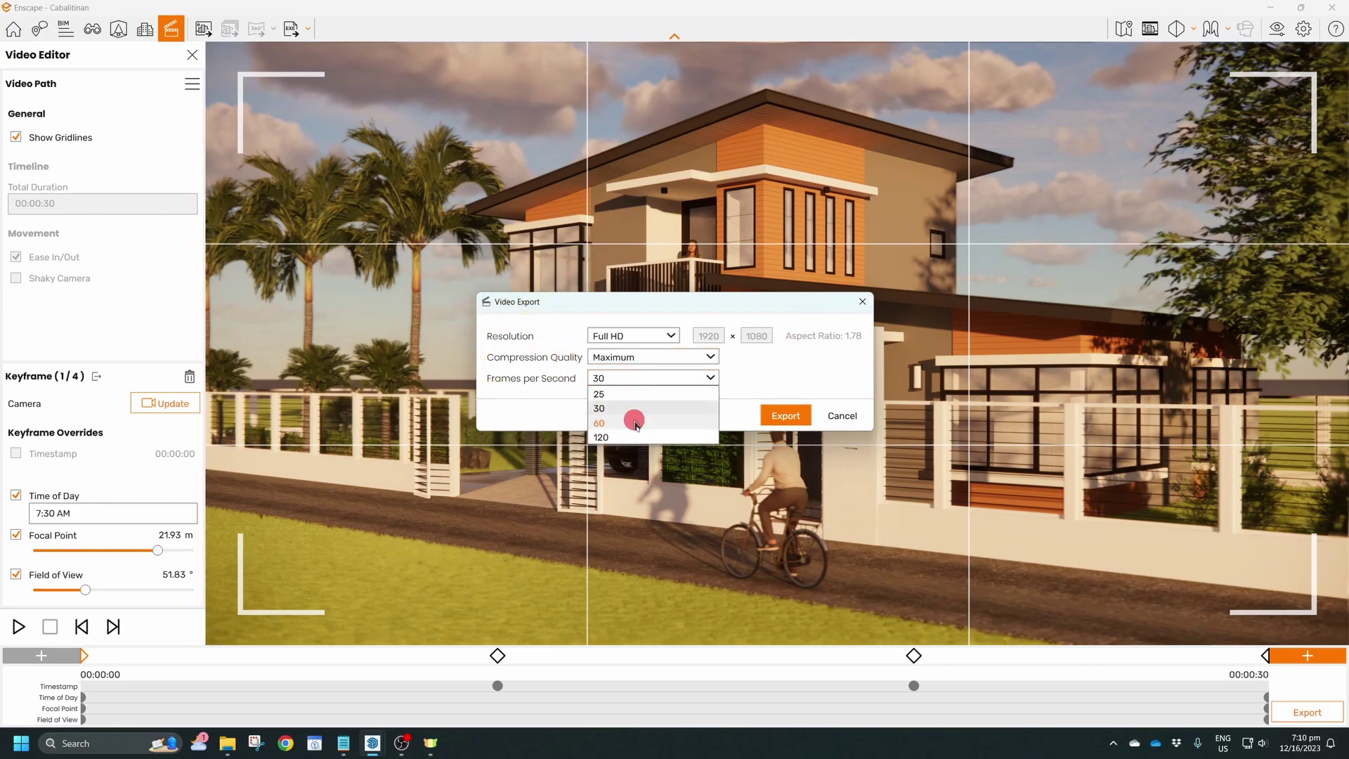
pyautogui.click(635, 422)
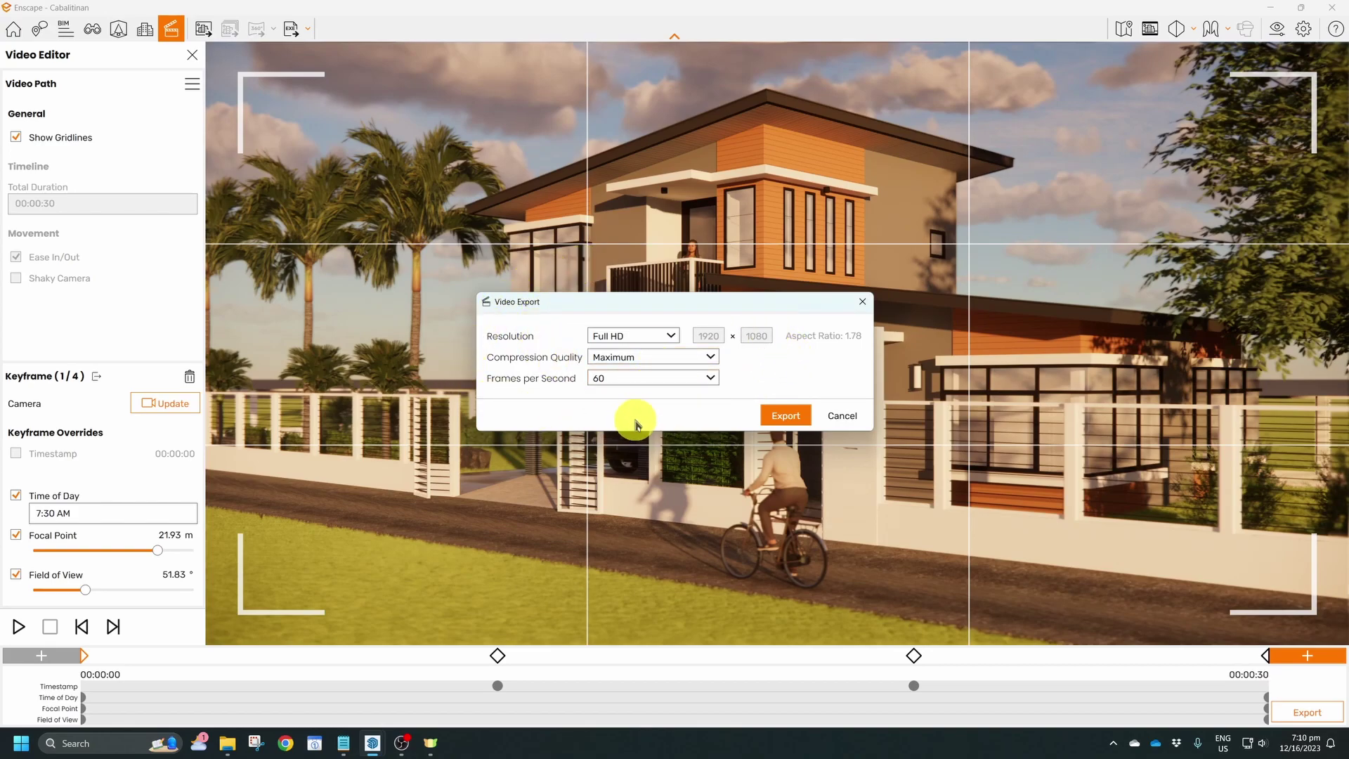
pyautogui.click(798, 419)
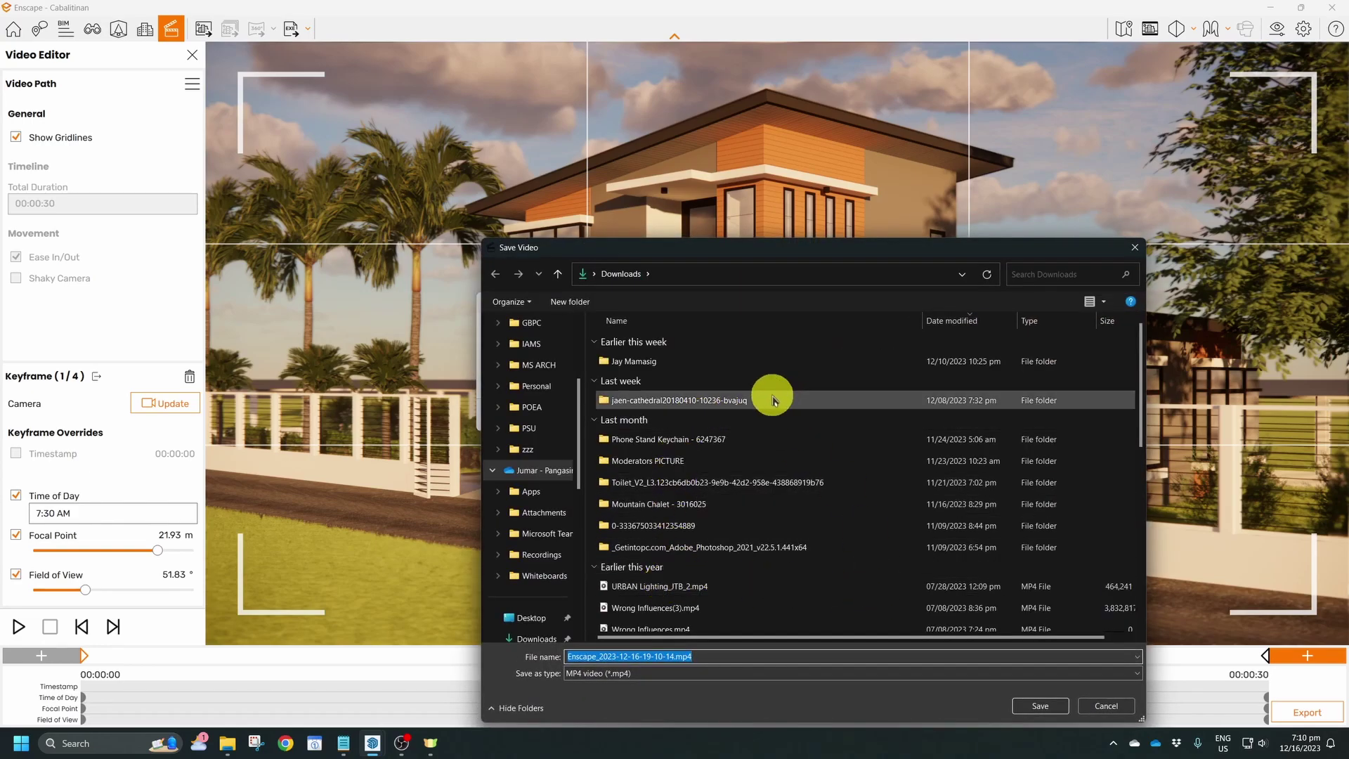
pyautogui.click(1039, 705)
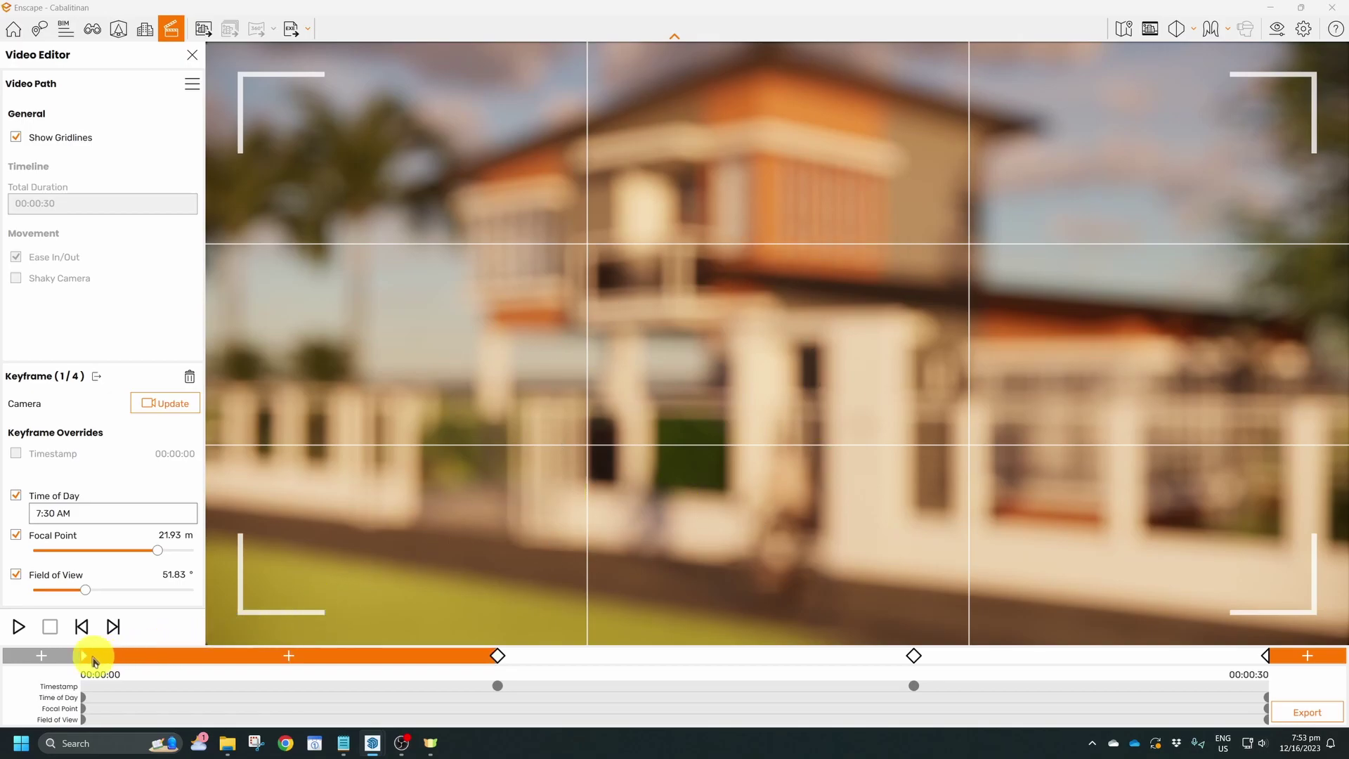
pyautogui.click(98, 380)
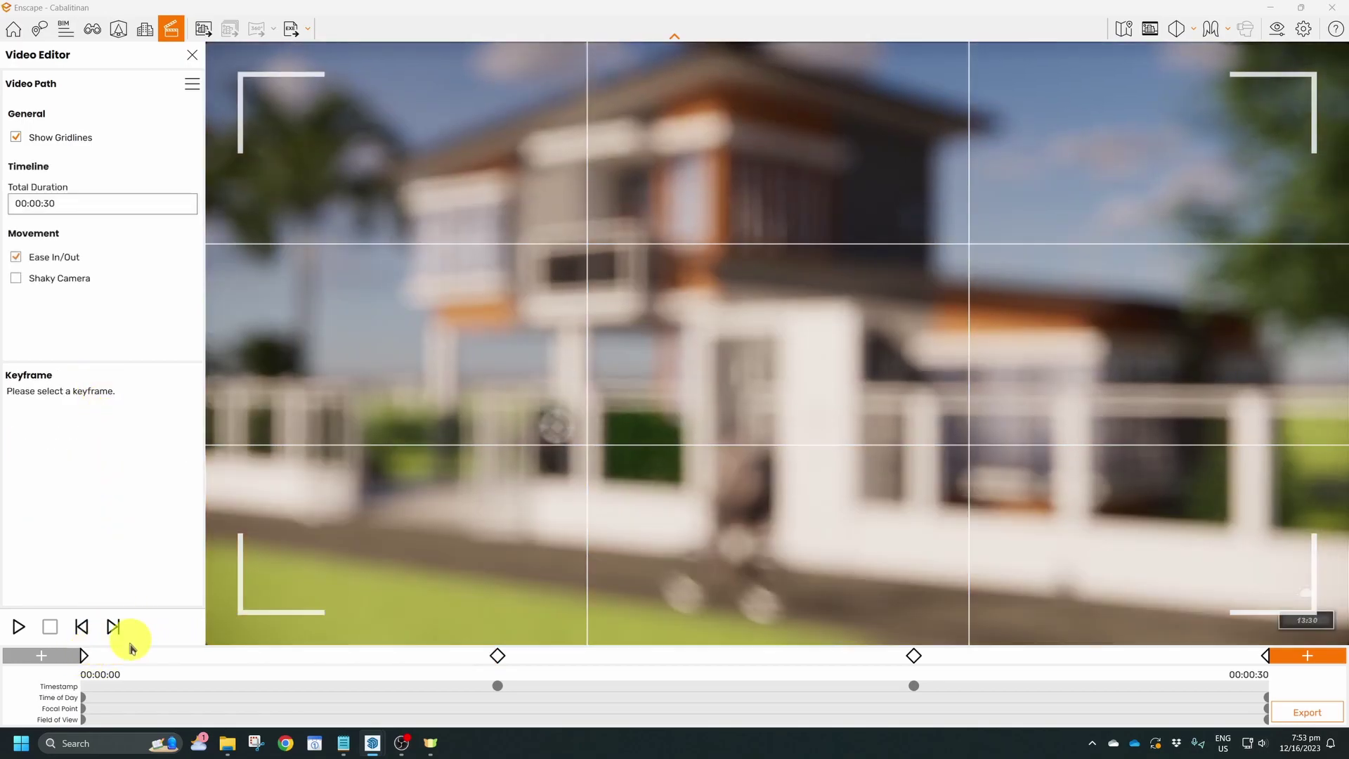
pyautogui.click(86, 656)
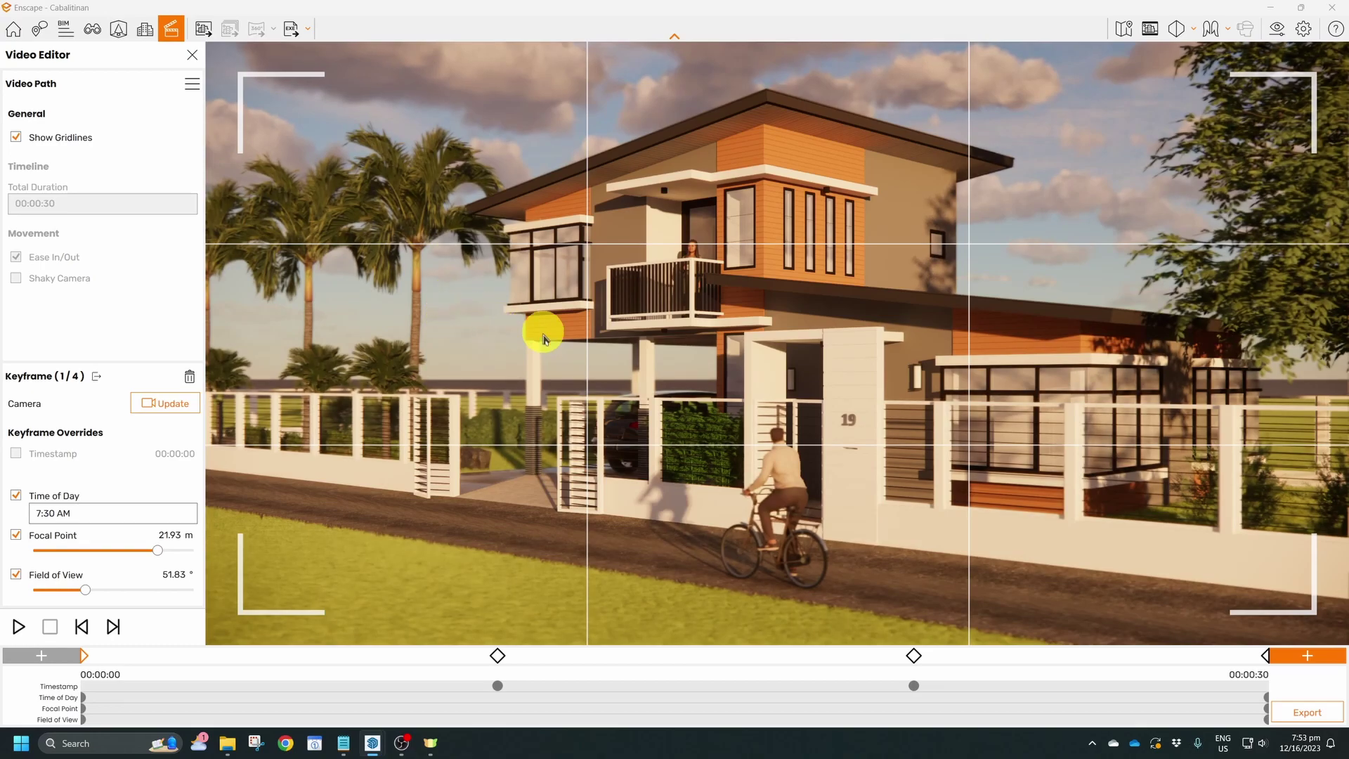
pyautogui.click(226, 750)
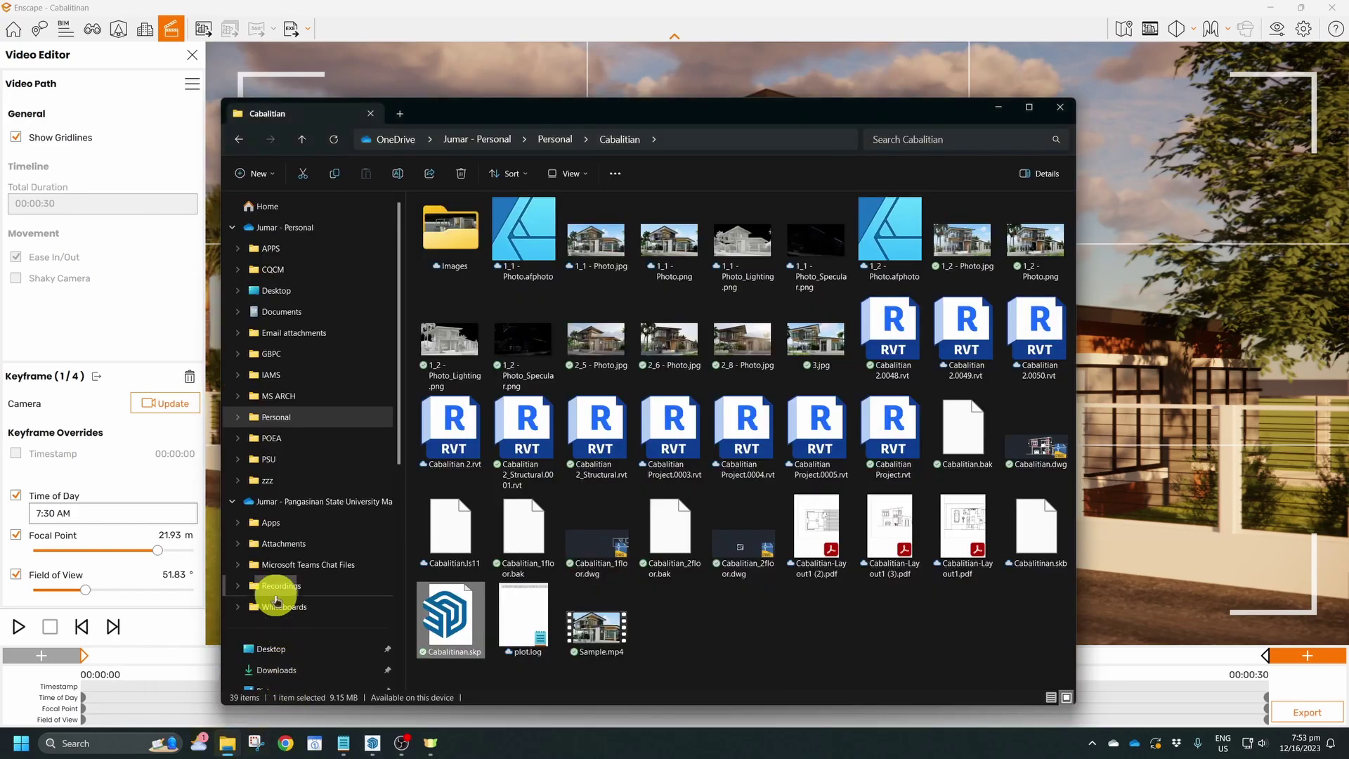
pyautogui.scroll(-2, 295, 604)
pyautogui.click(277, 539)
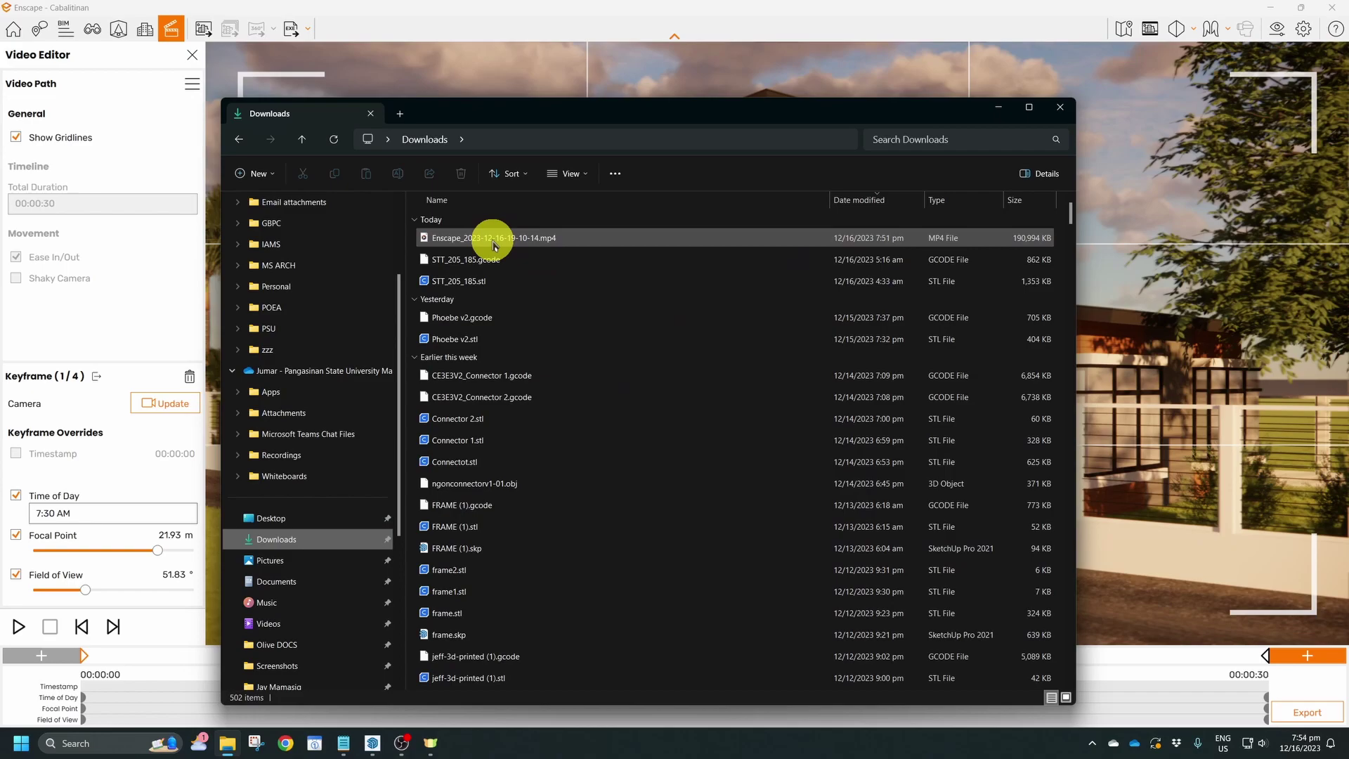
pyautogui.doubleClick(494, 243)
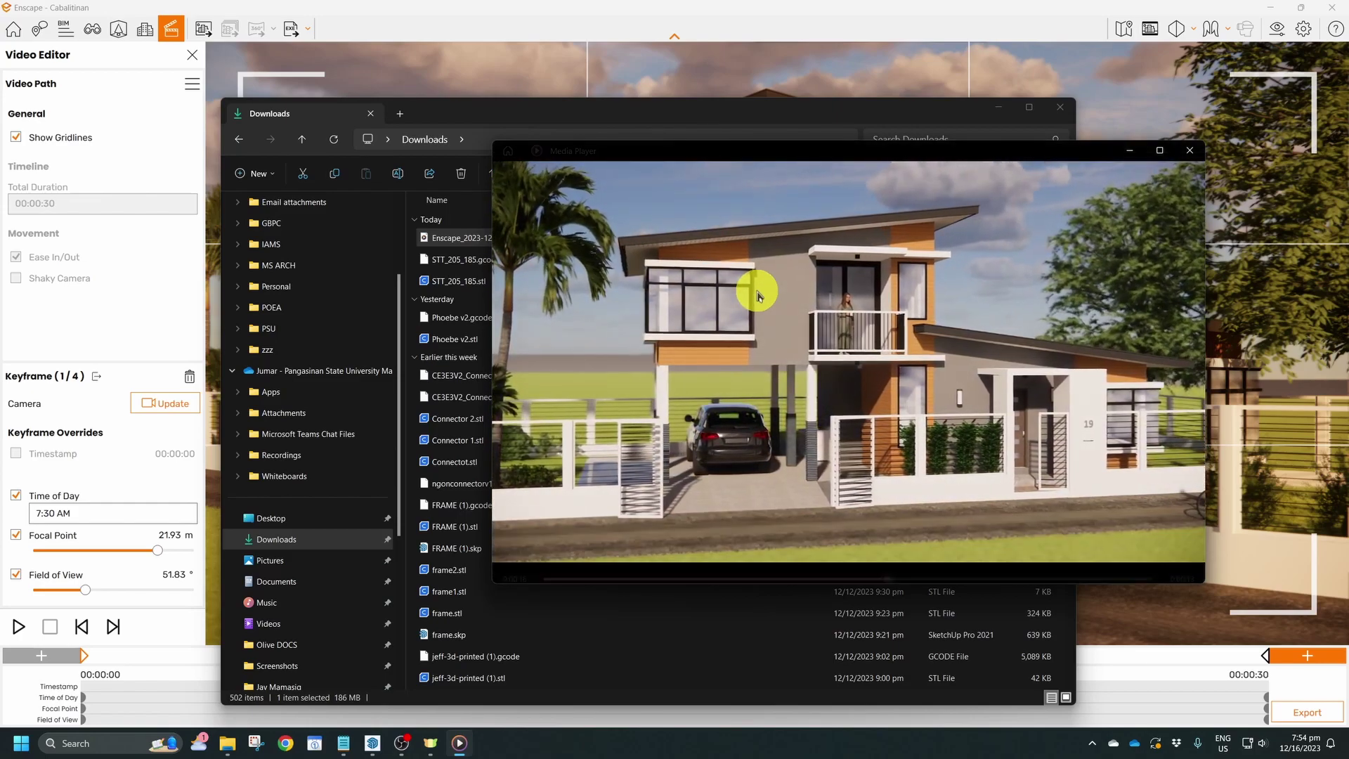
pyautogui.moveTo(753, 292)
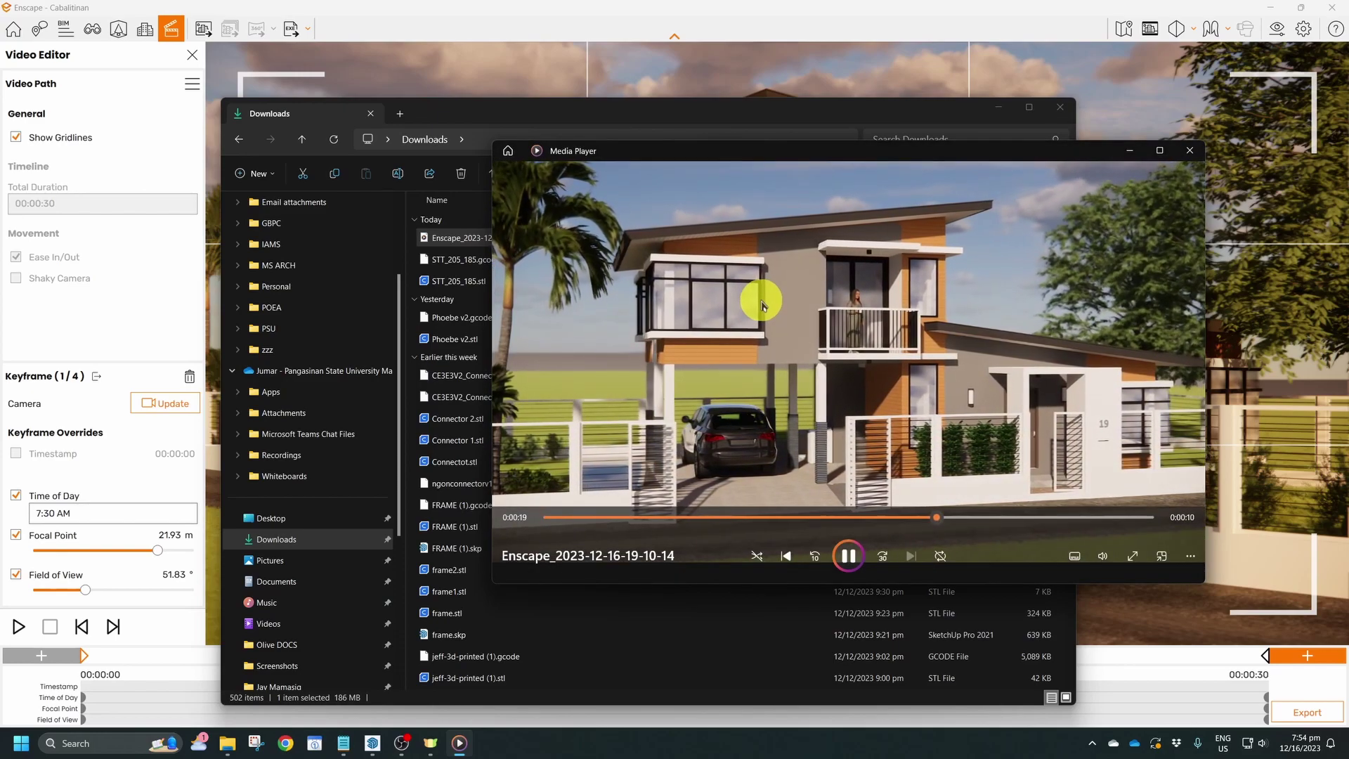